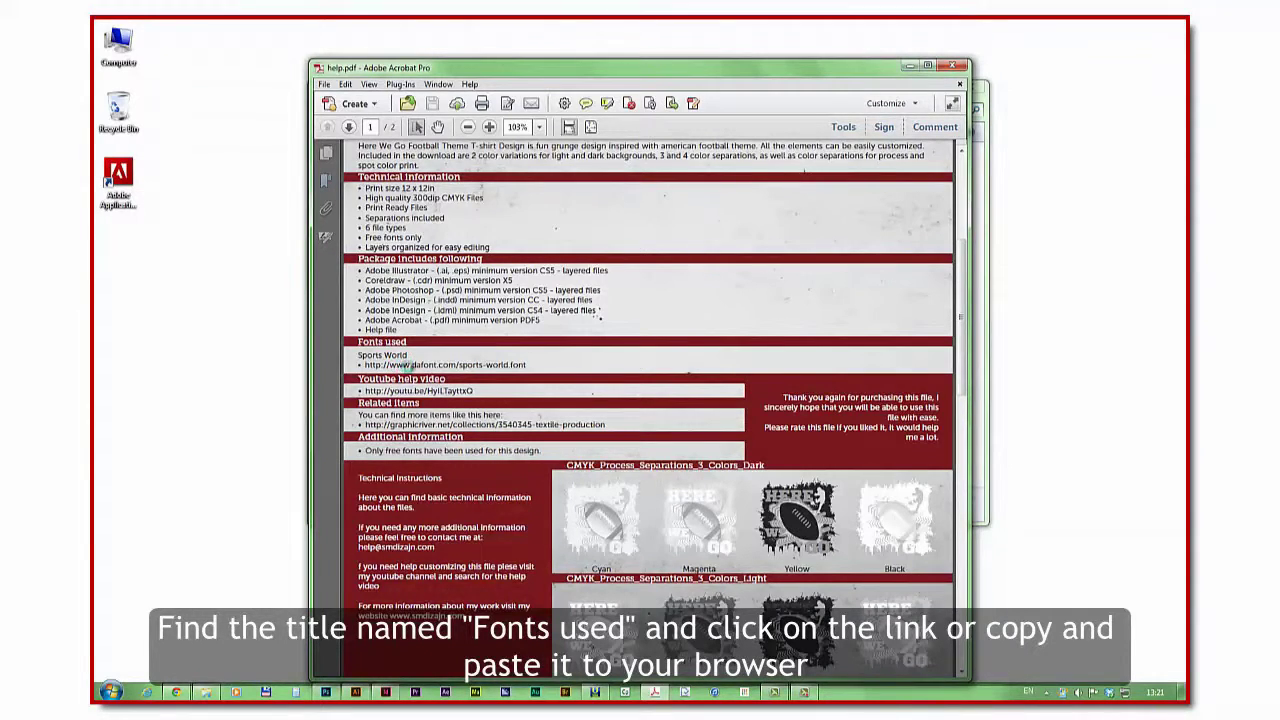
Open the Sports World font link from the help PDF and save the sports_world archive to the Downloads folder
click(405, 366)
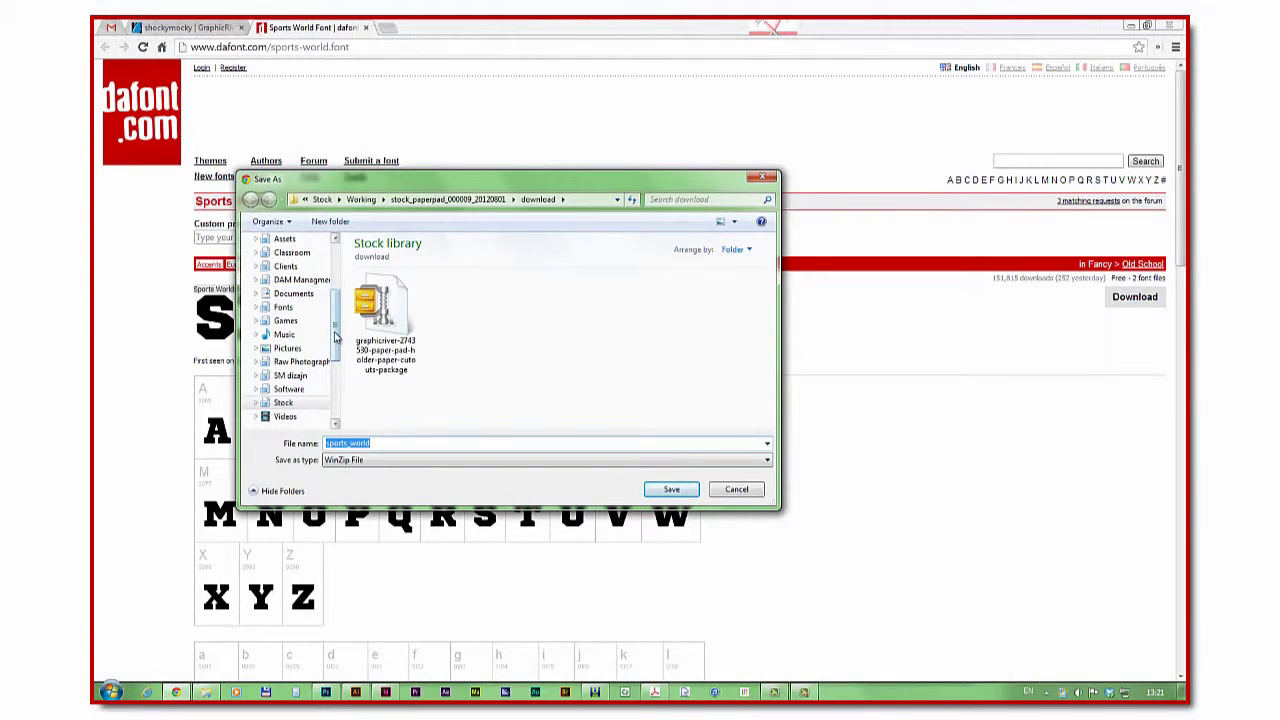
scroll(321, 326, up, 3)
click(292, 272)
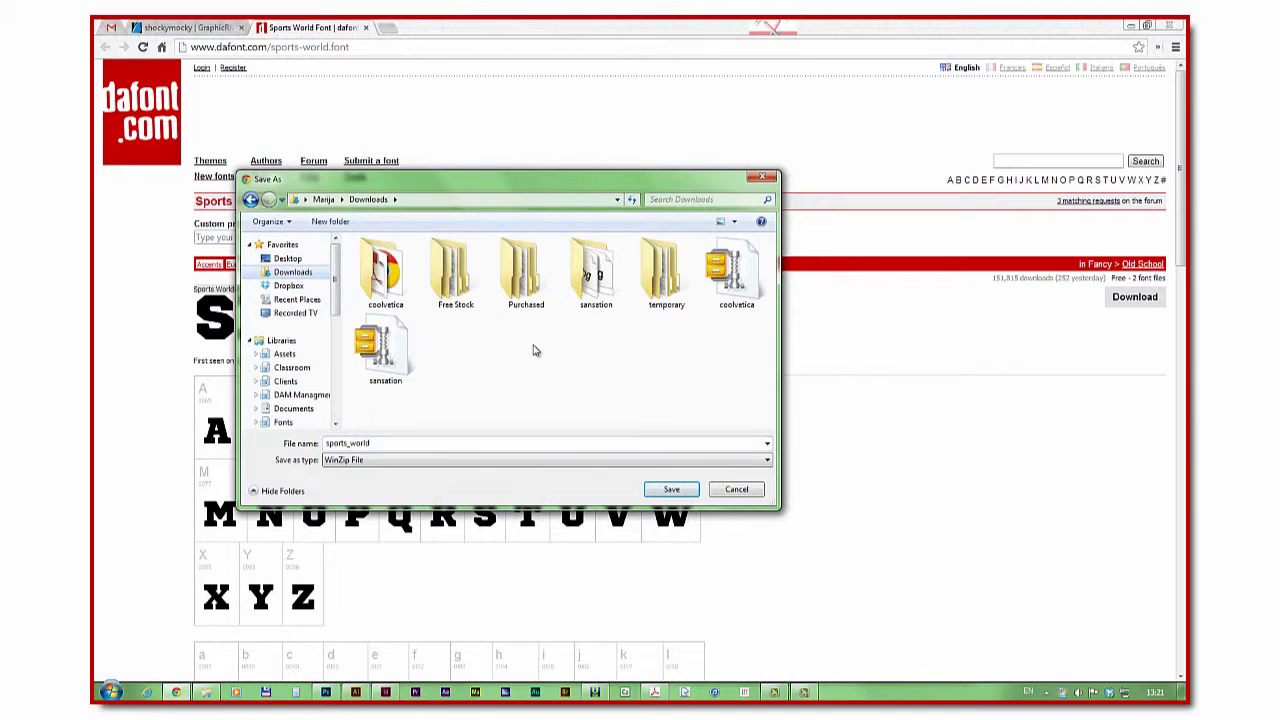
click(671, 489)
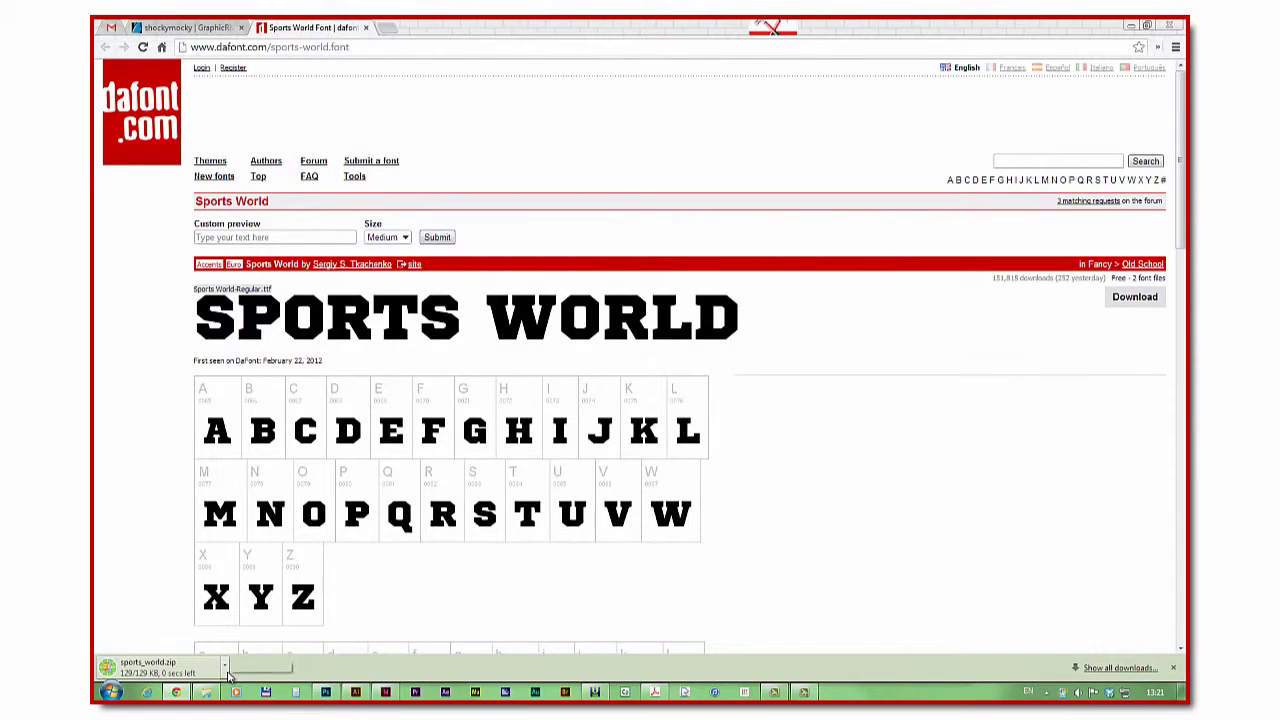
Show the downloaded sports_world archive in its folder and extract it into a sports_world subfolder
click(228, 671)
click(249, 627)
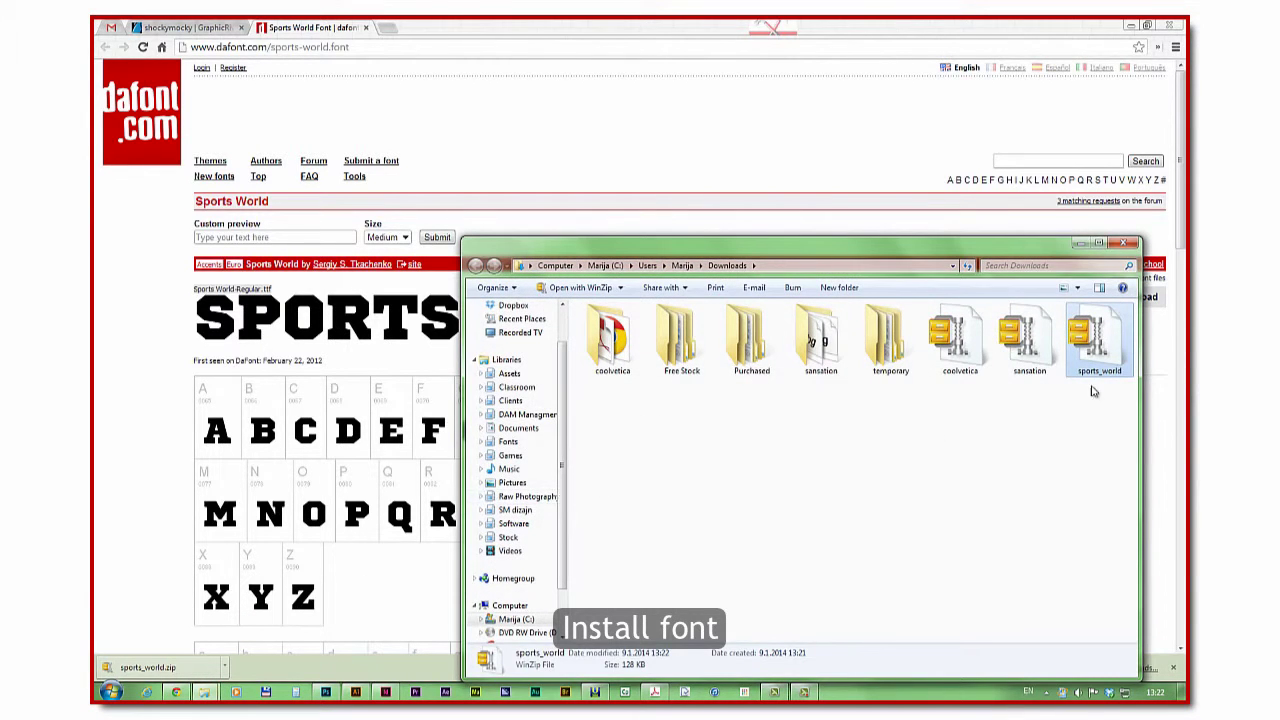
double_click(1107, 350)
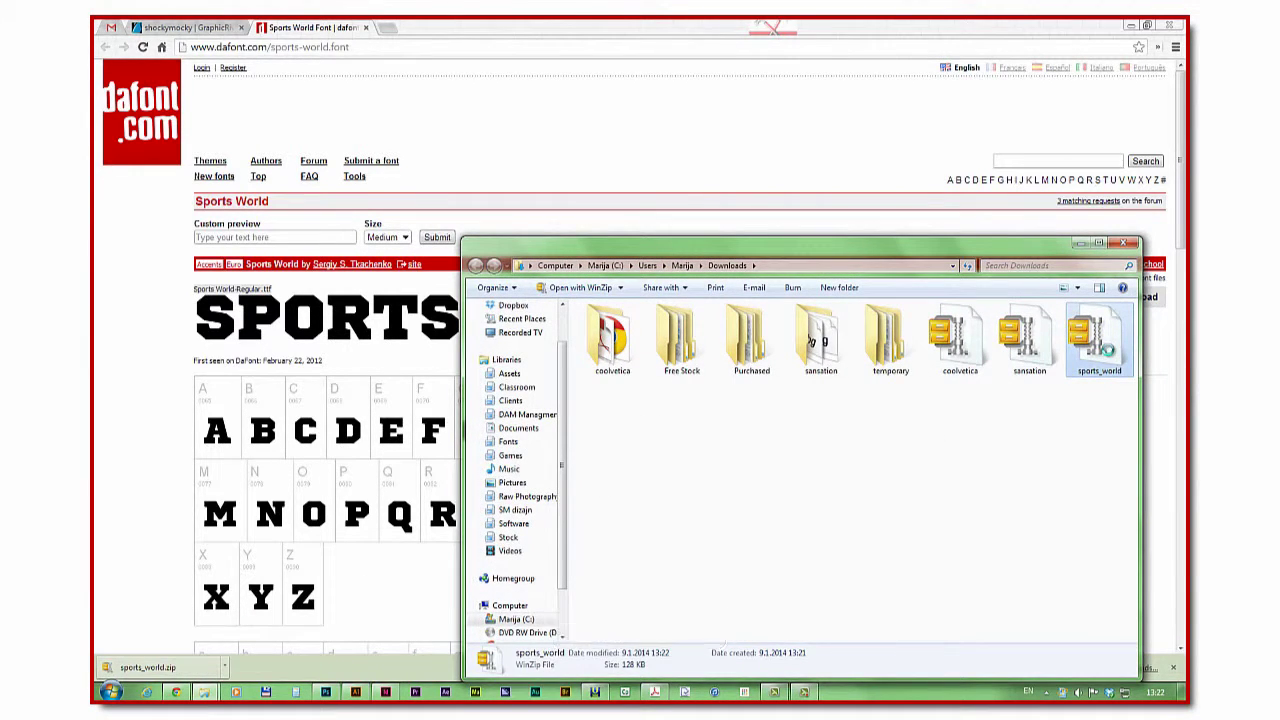
right_click(1107, 348)
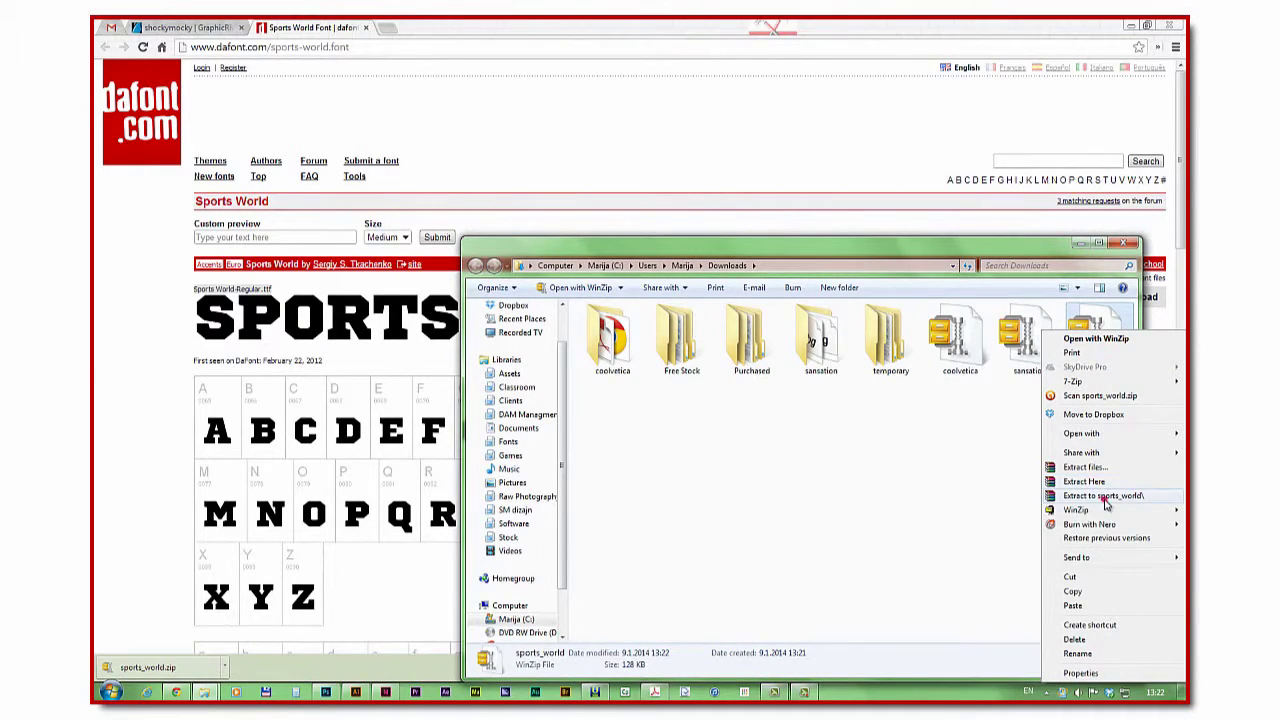
click(1105, 496)
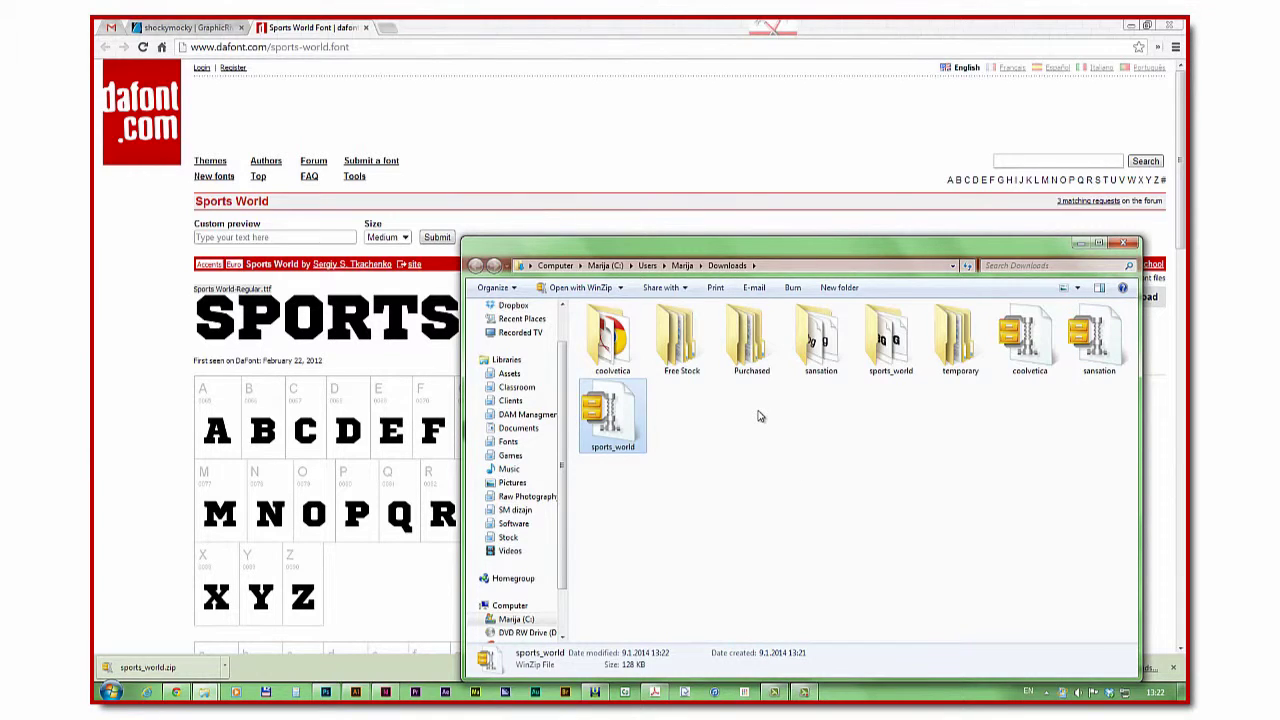
Install the OpenType version of Sports World-Regular from the extracted sports_world folder
double_click(888, 340)
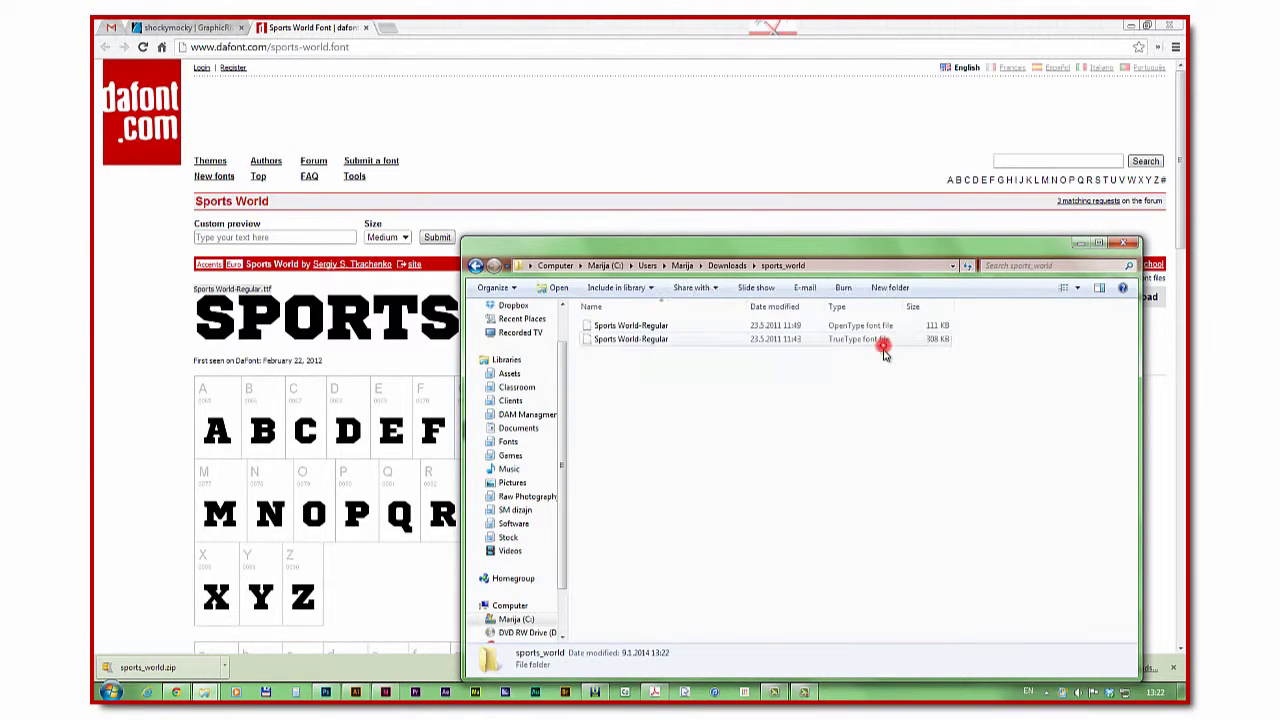
click(634, 328)
right_click(634, 328)
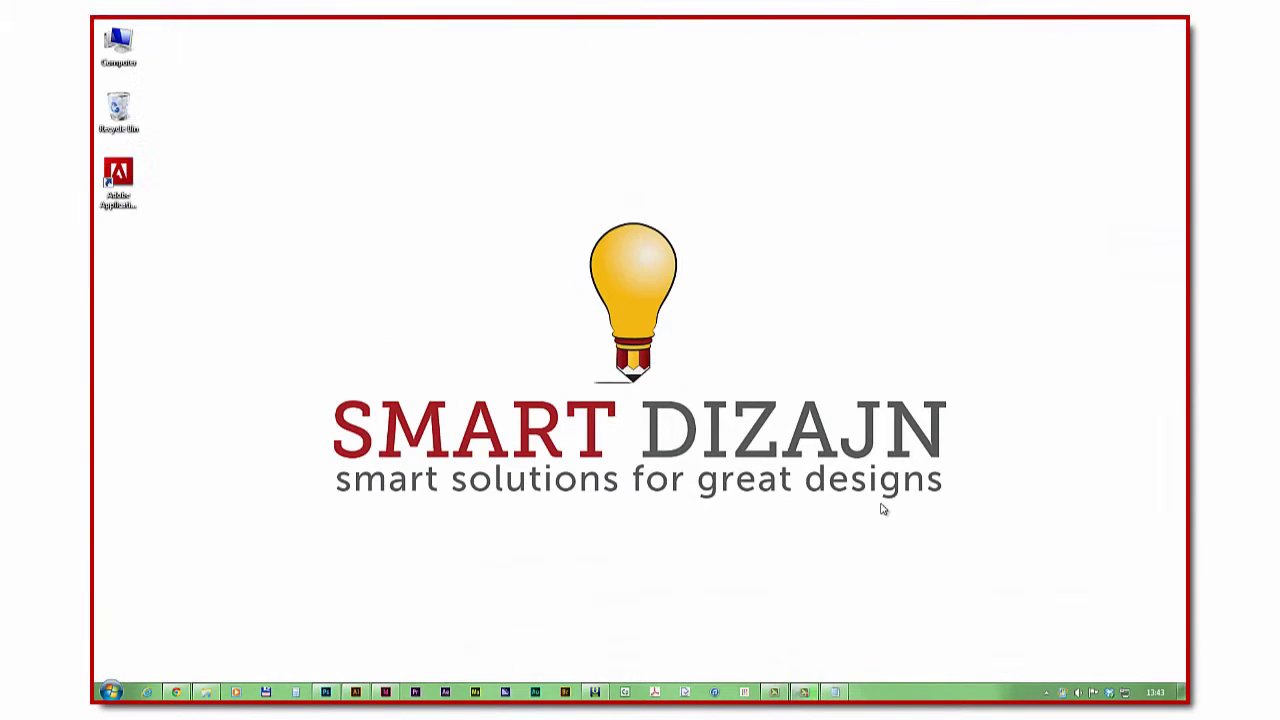
Open the tshirt_PANTONE_3 colors DARK BACKGROUND file from the AI package's single folder in Illustrator
click(205, 692)
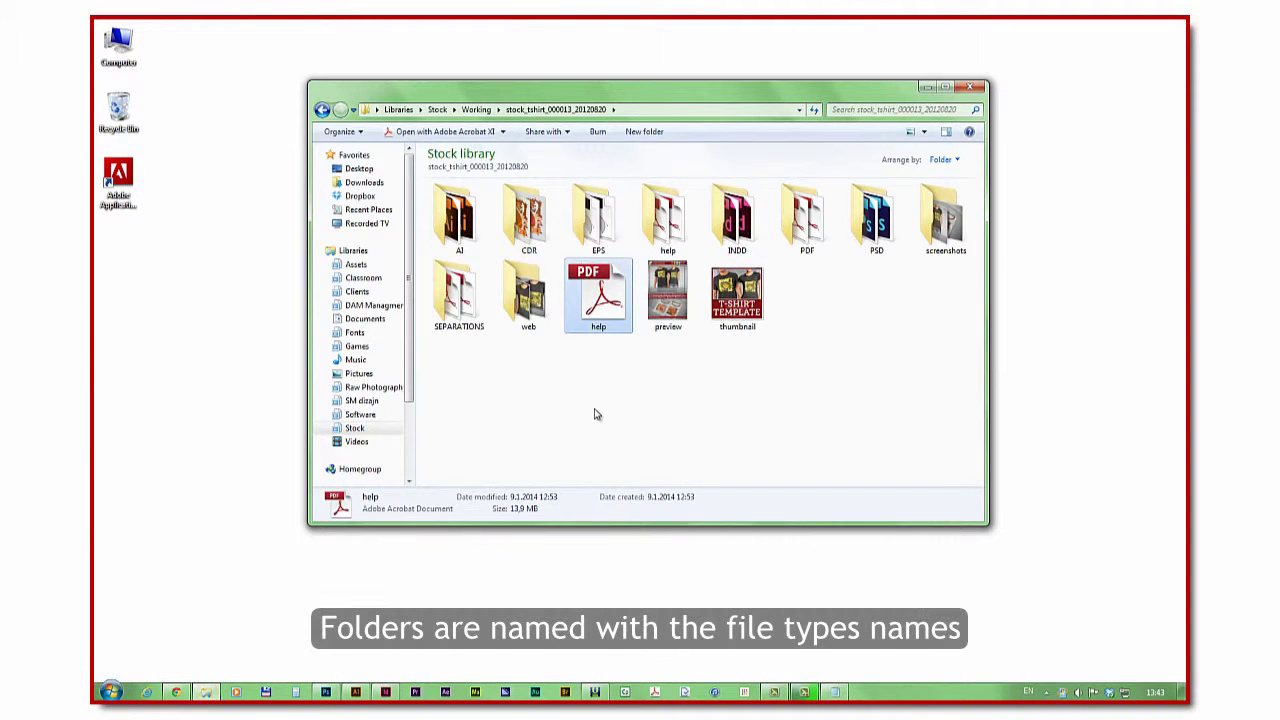
double_click(478, 238)
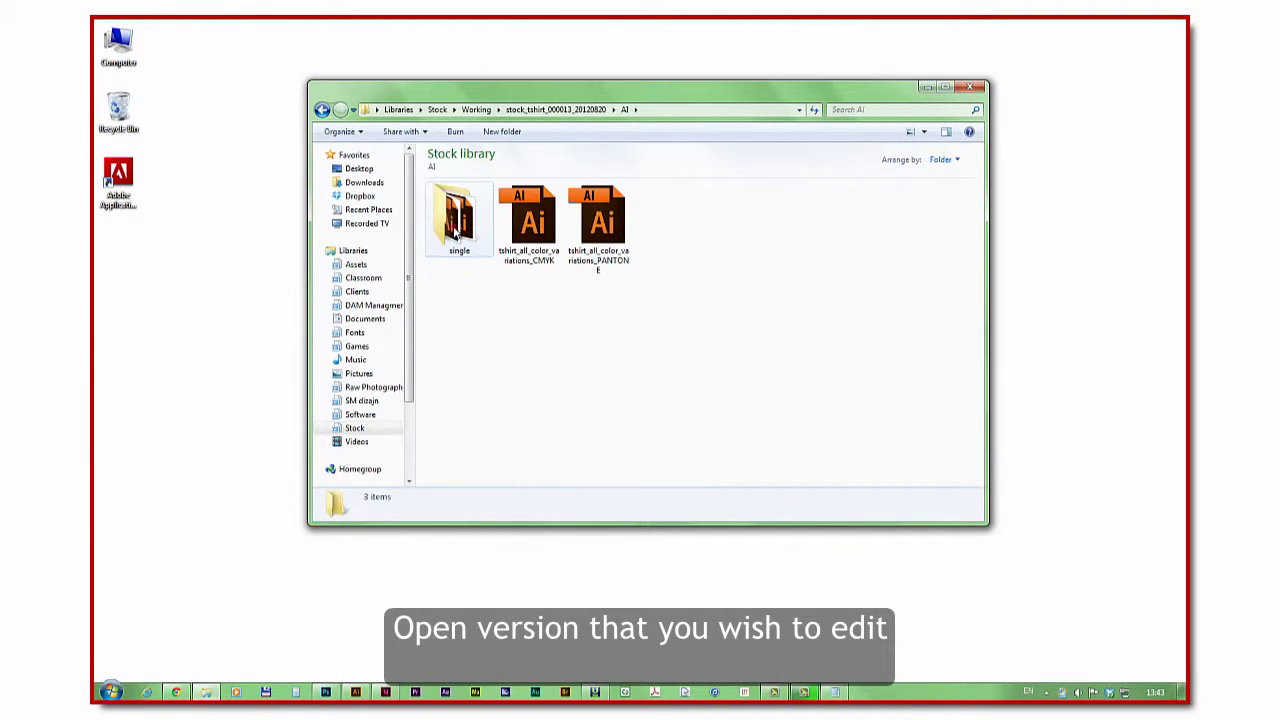
double_click(453, 227)
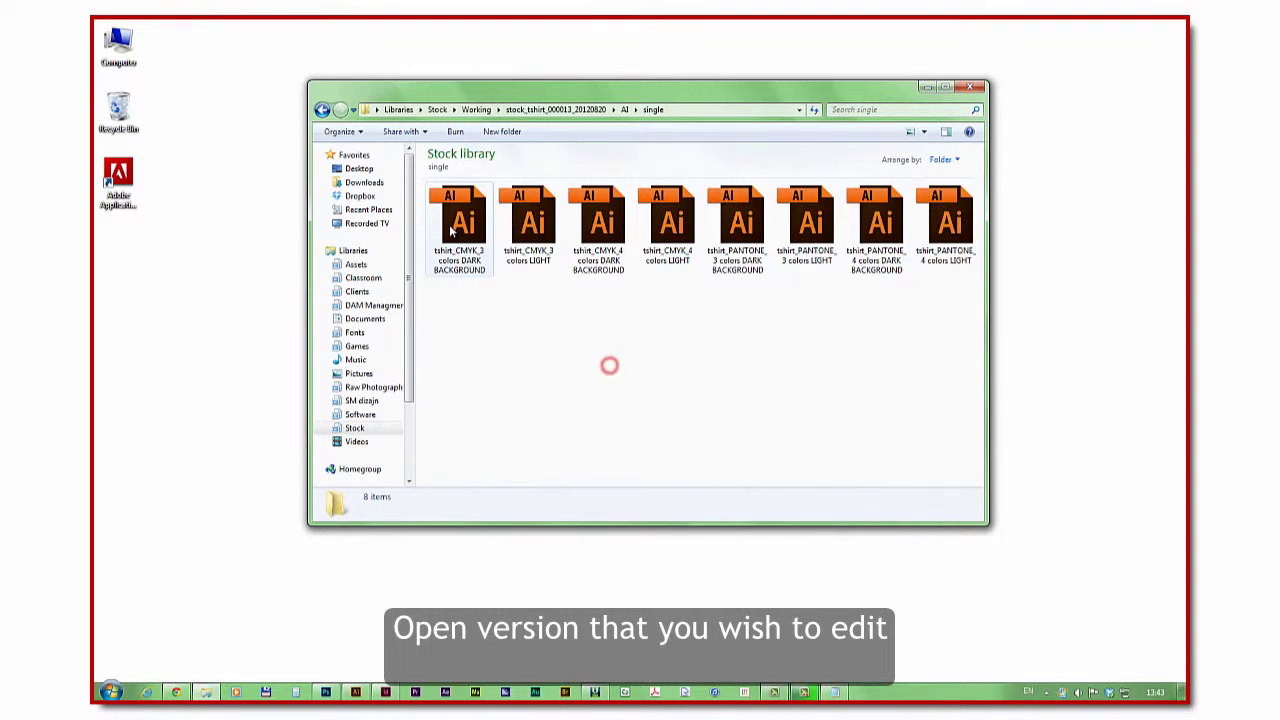
double_click(746, 234)
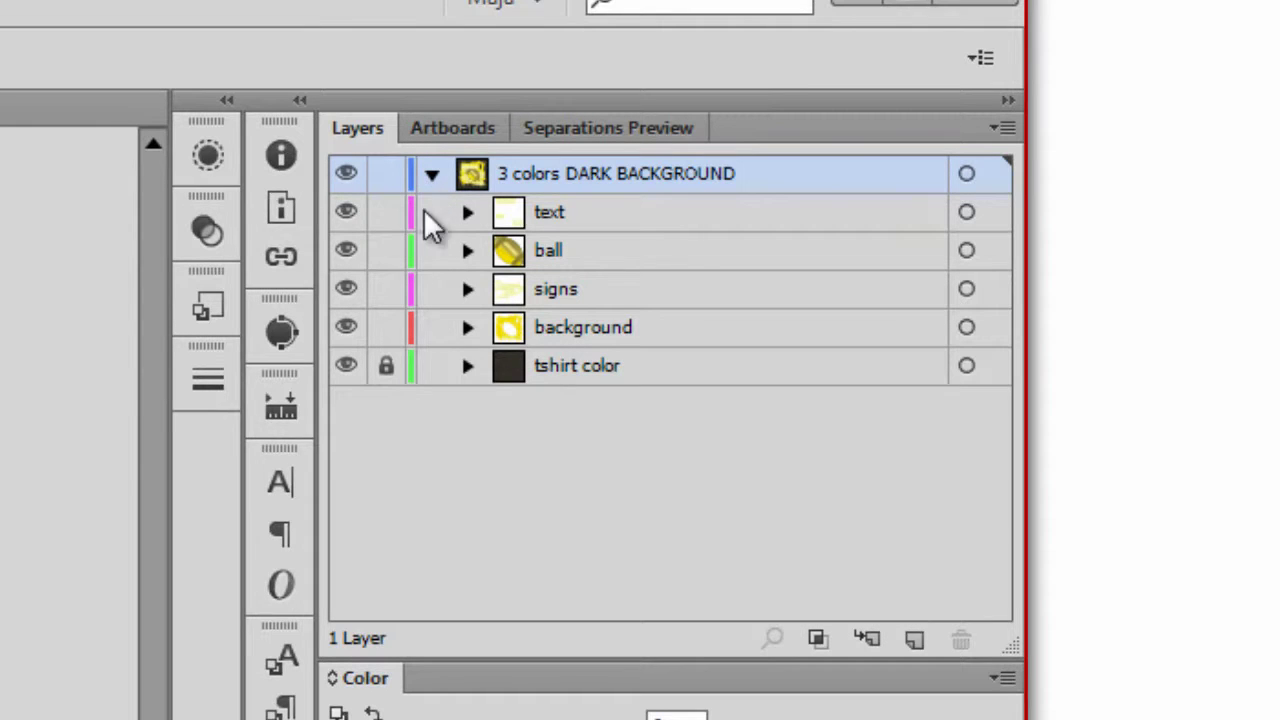
Hide the tshirt color layer and show it again
click(344, 366)
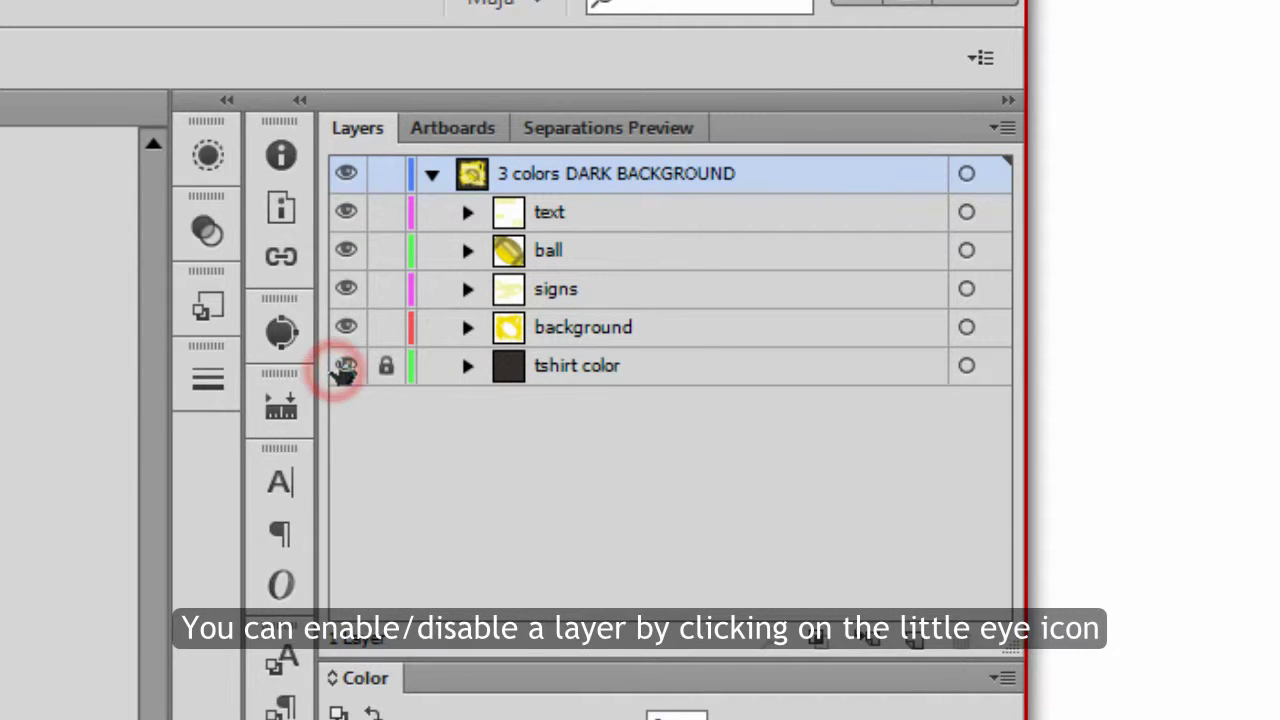
click(344, 366)
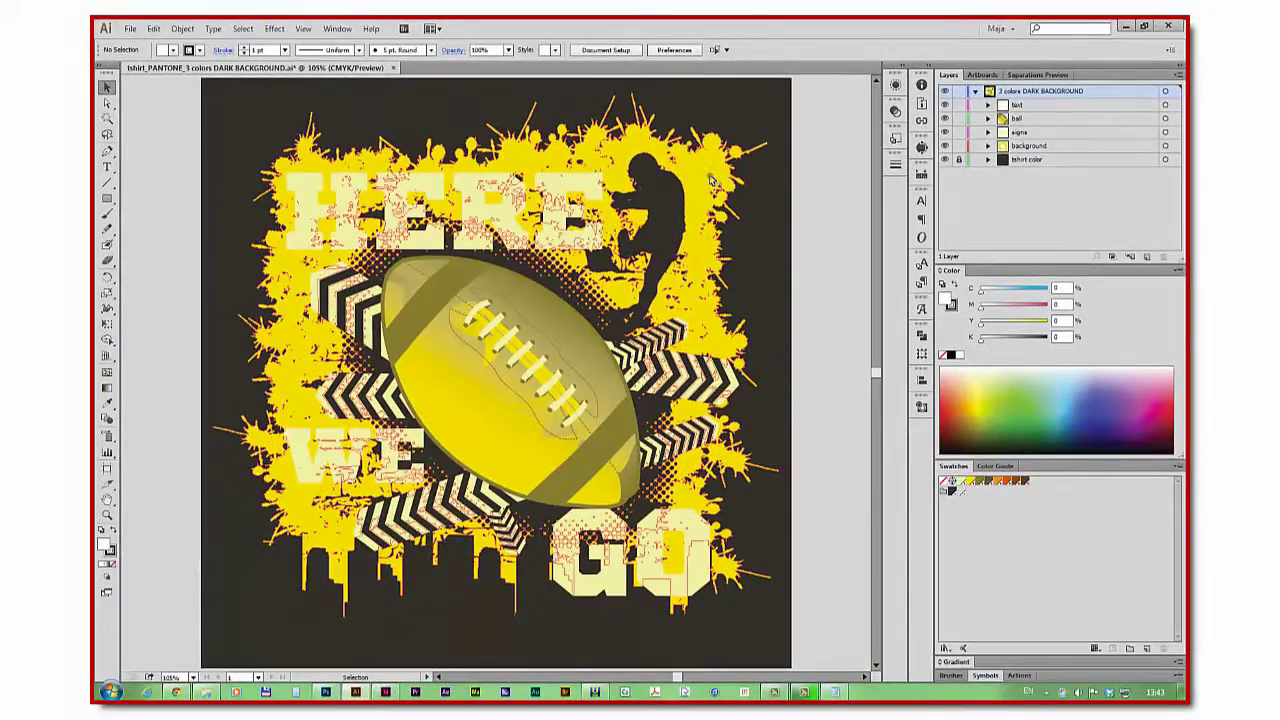
Select all artwork that shares the yellow fill color of the splatter background
click(709, 179)
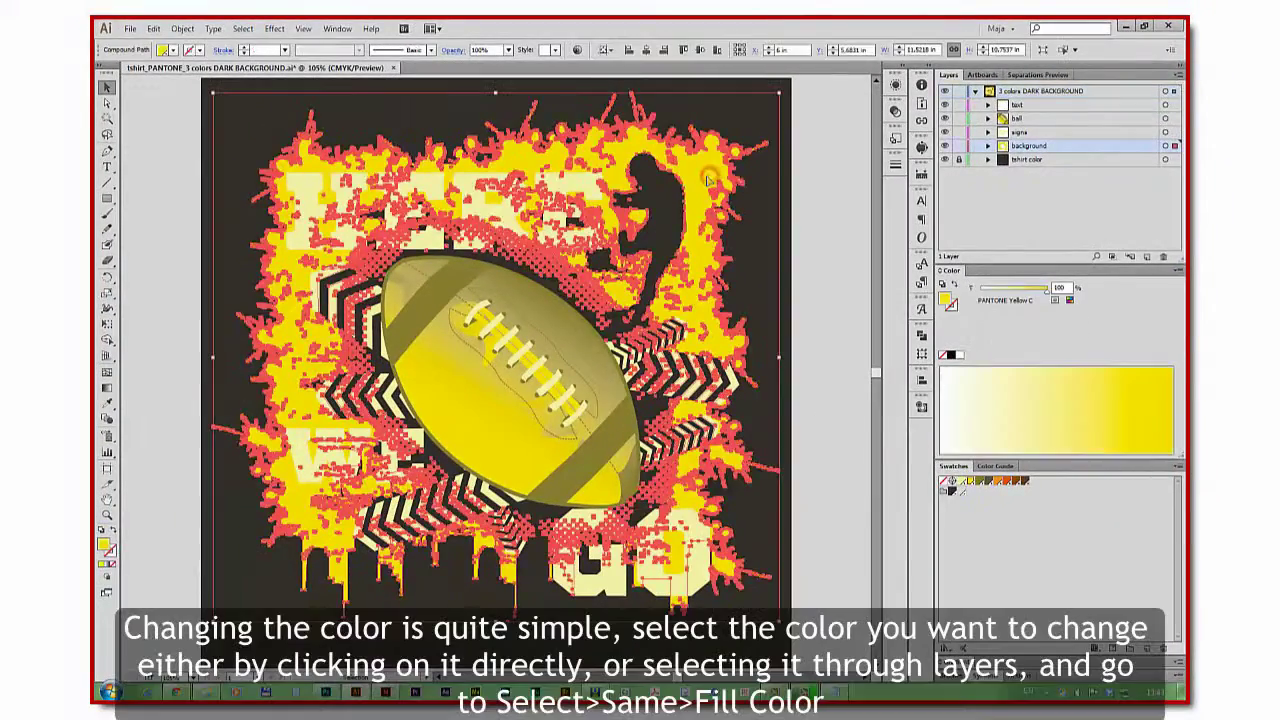
click(242, 28)
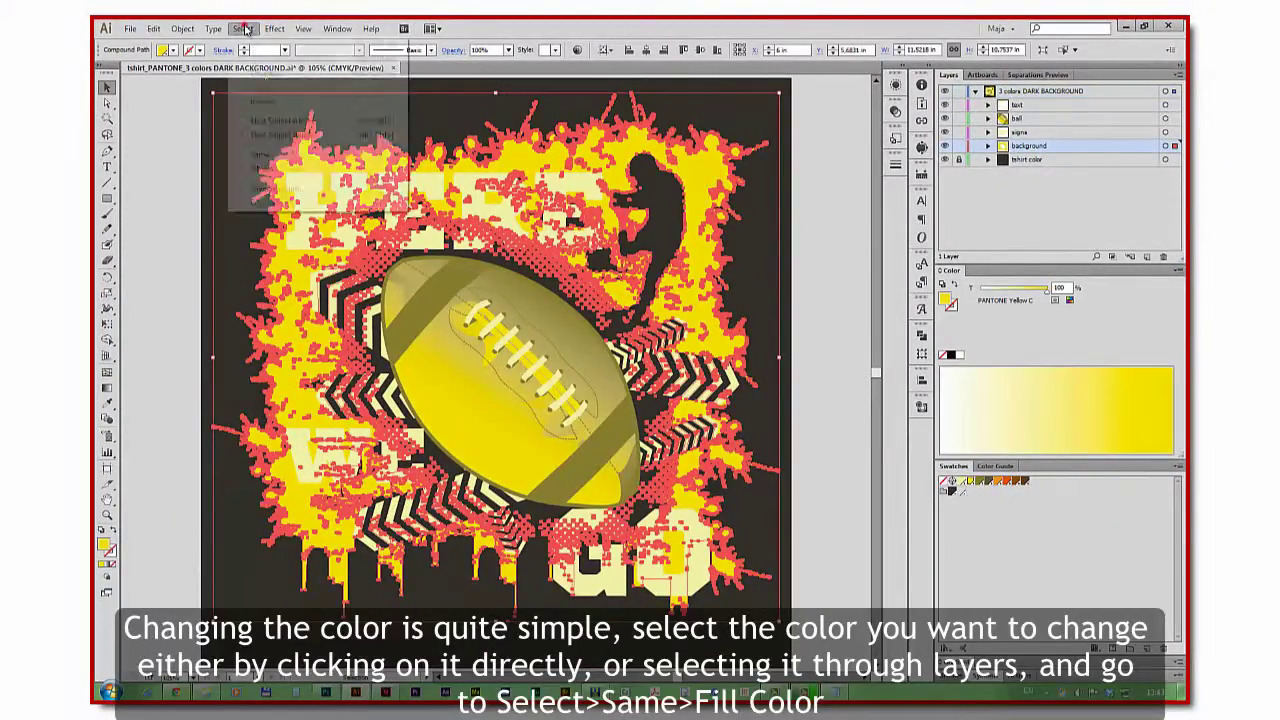
mouse_move(259, 154)
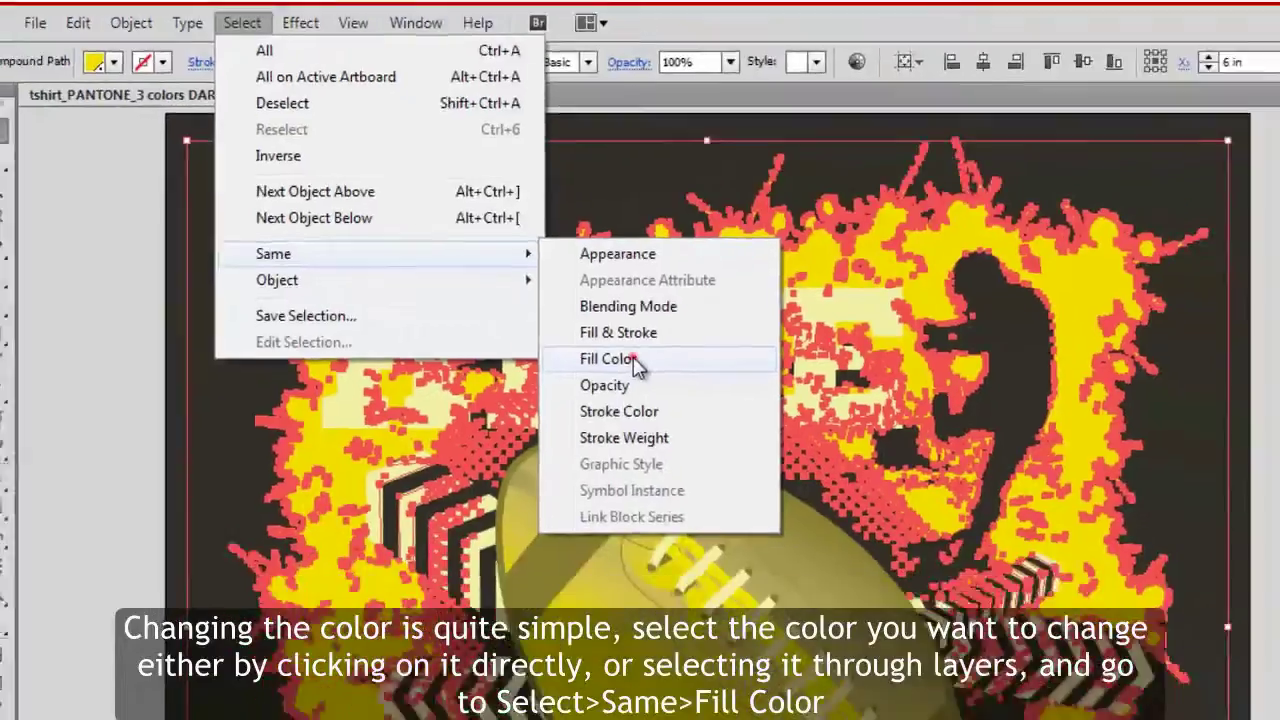
click(710, 423)
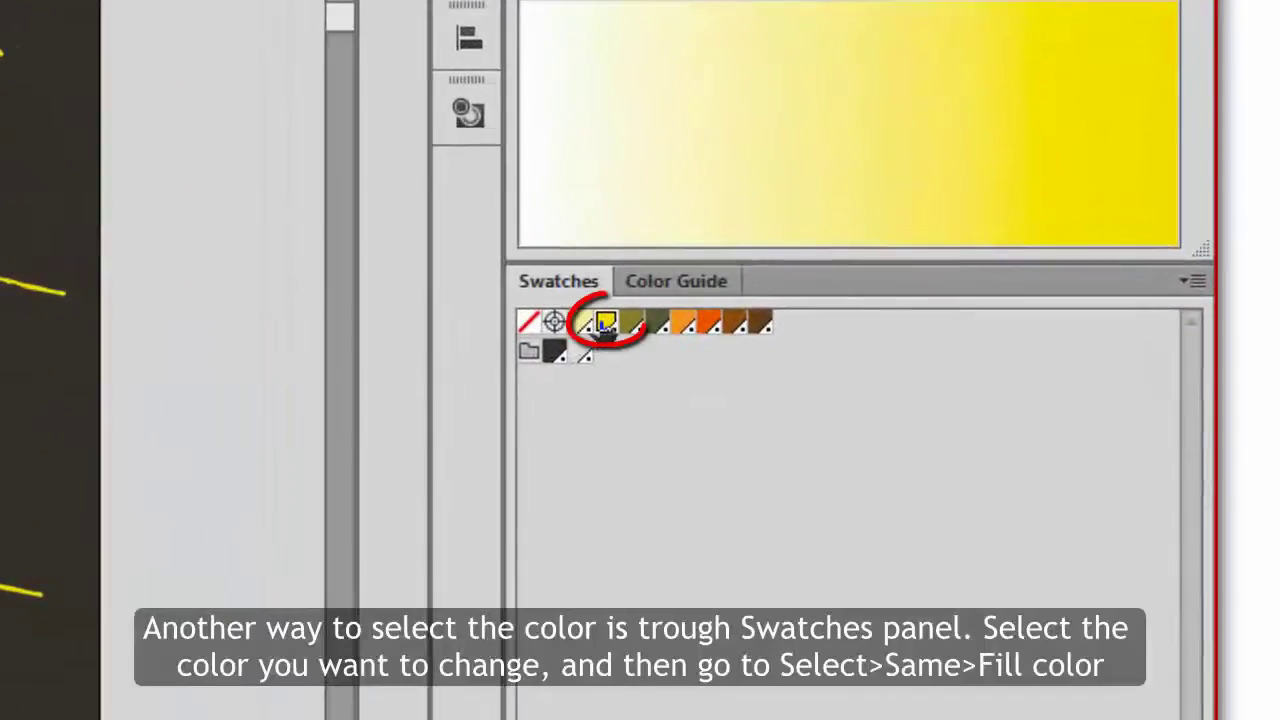
Select all artwork filled with the PANTONE Yellow 0131 C swatch and change its fill to PANTONE 1495 C
click(970, 481)
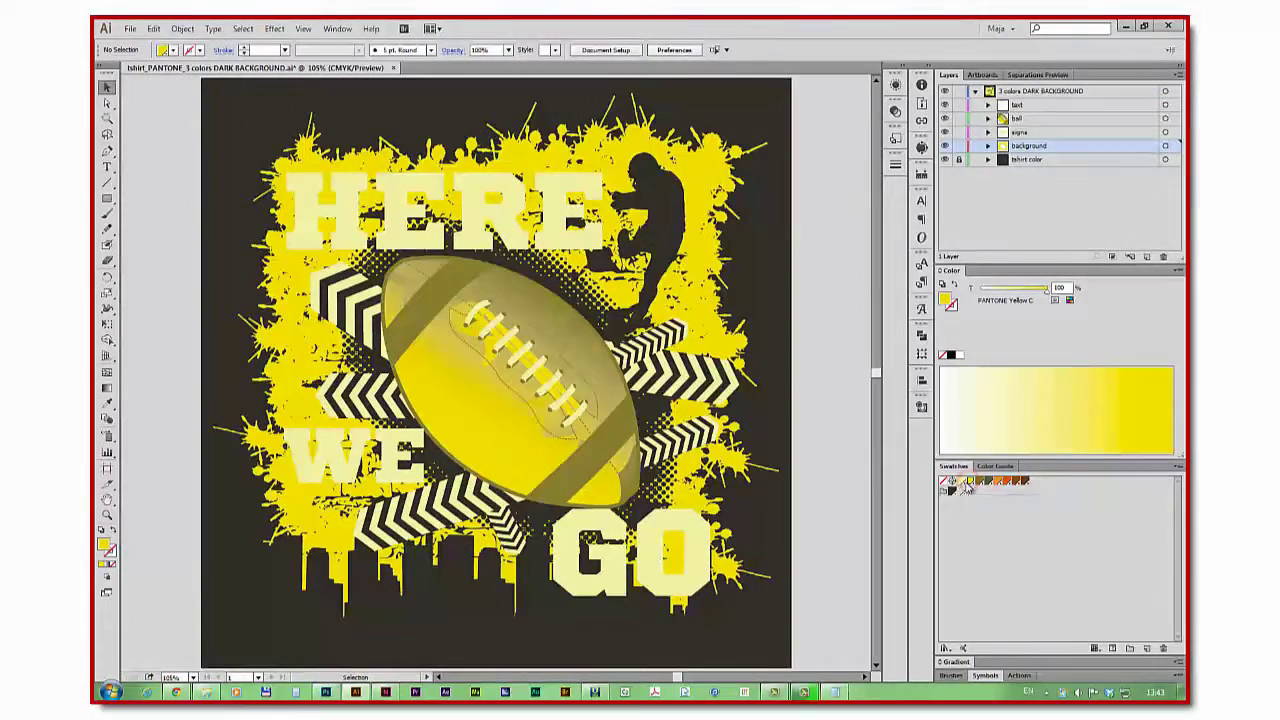
click(960, 481)
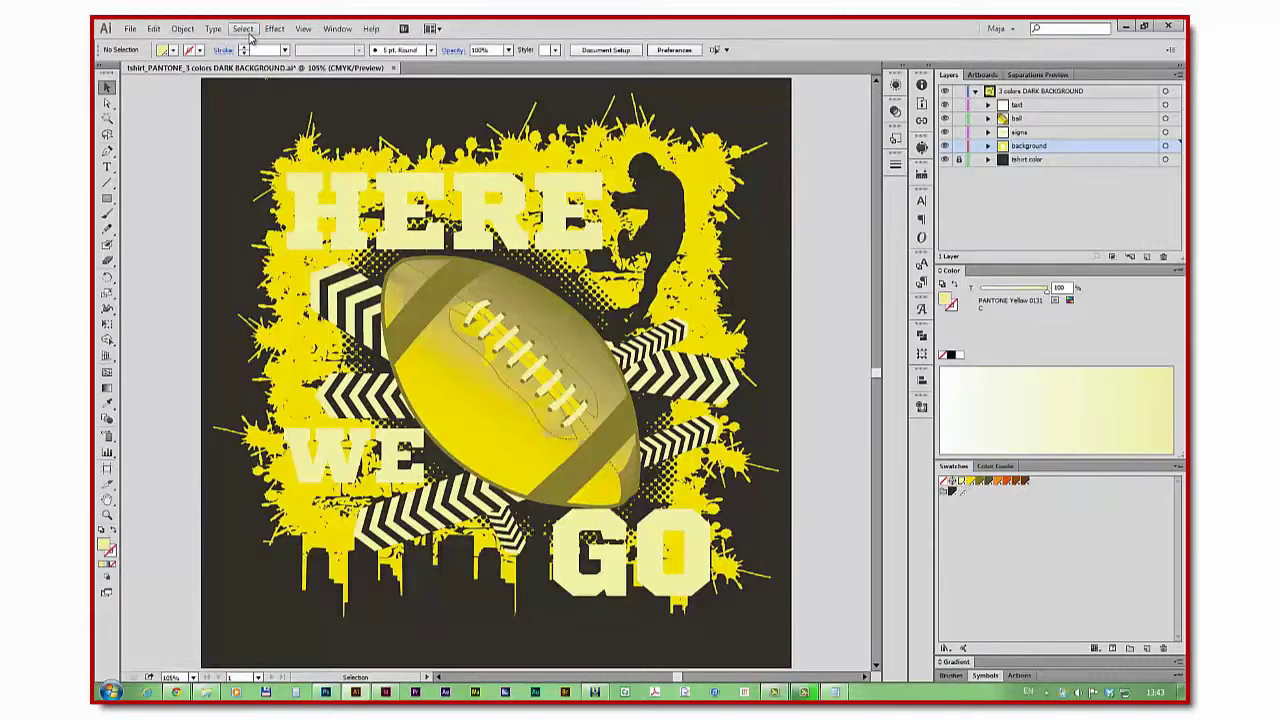
click(243, 28)
mouse_move(268, 158)
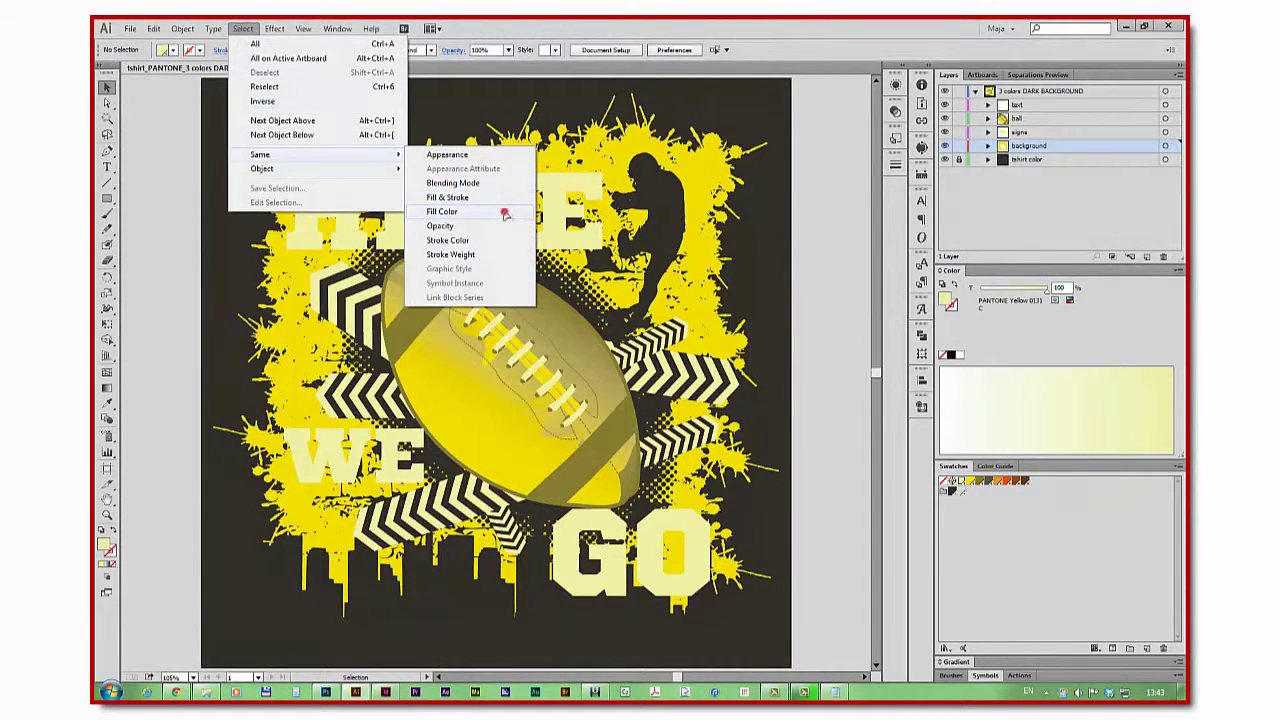
click(503, 211)
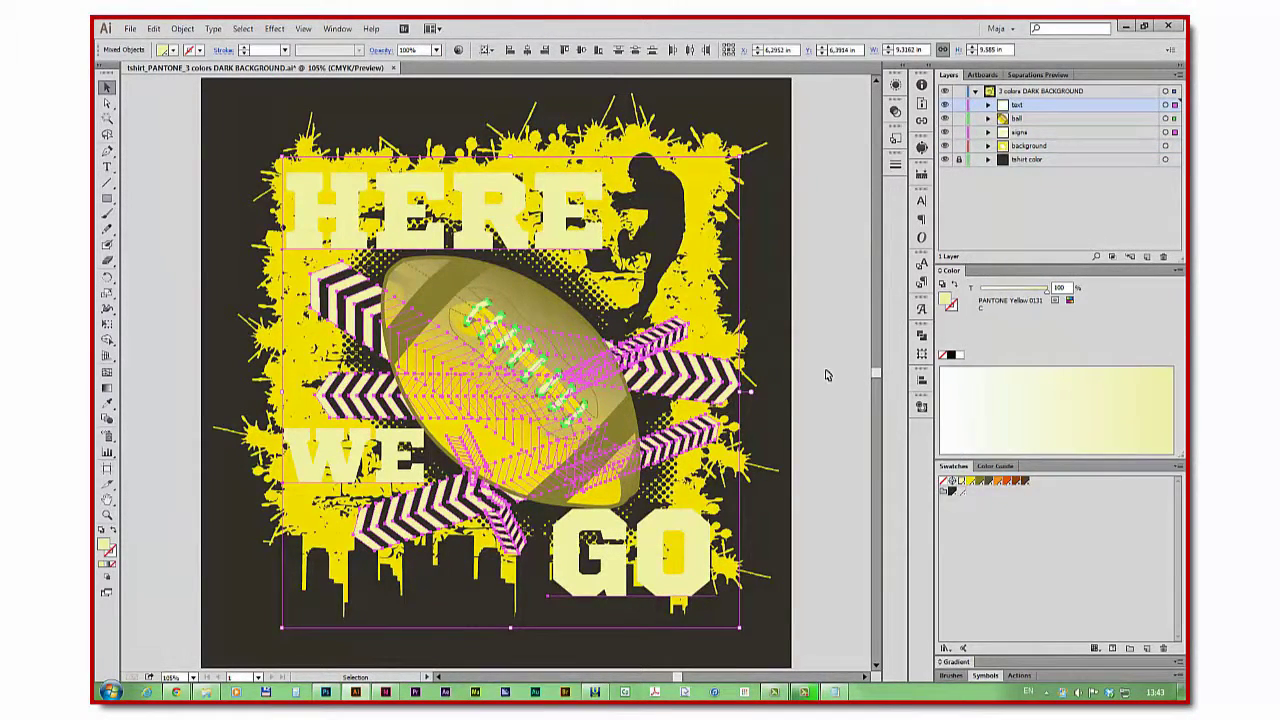
double_click(104, 547)
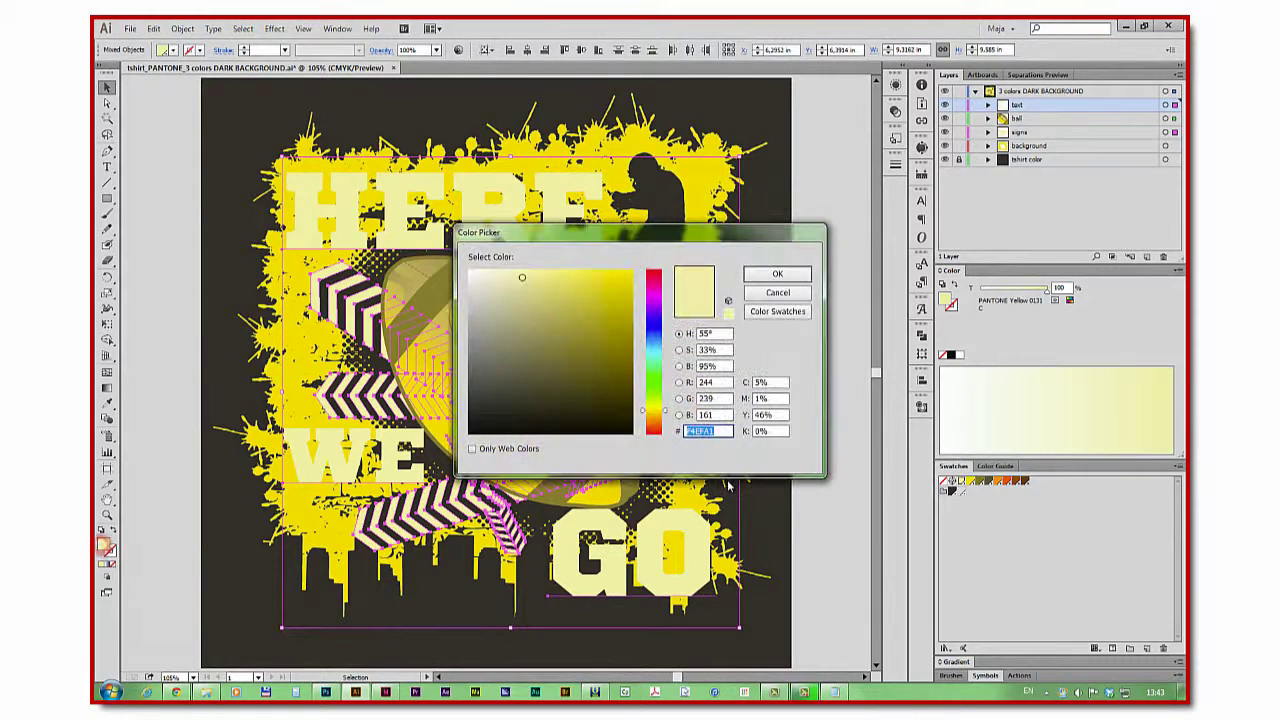
click(778, 312)
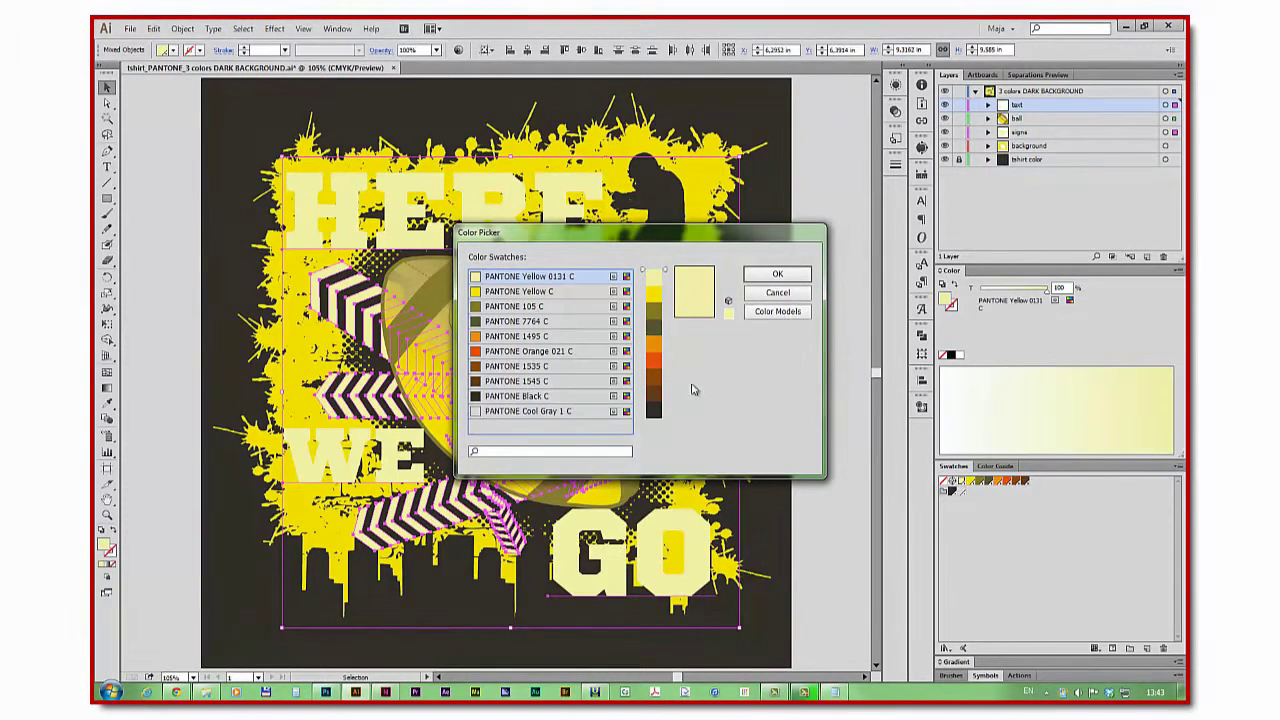
click(549, 337)
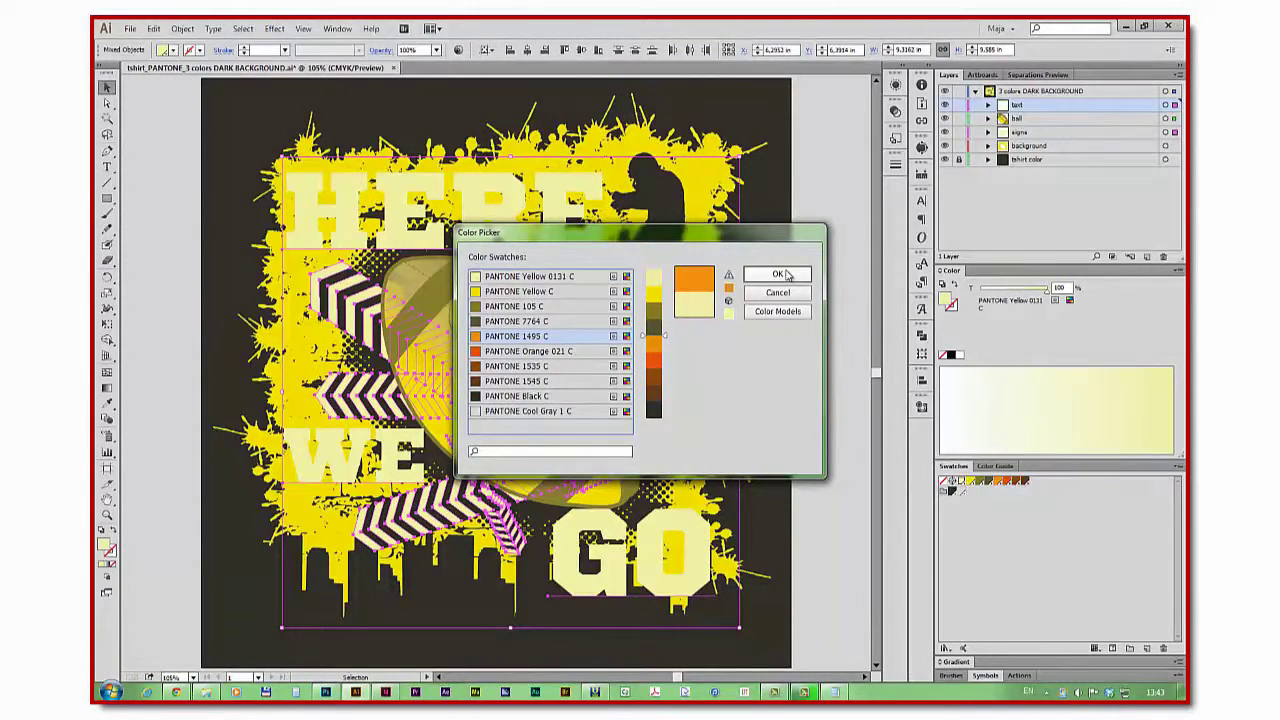
click(778, 274)
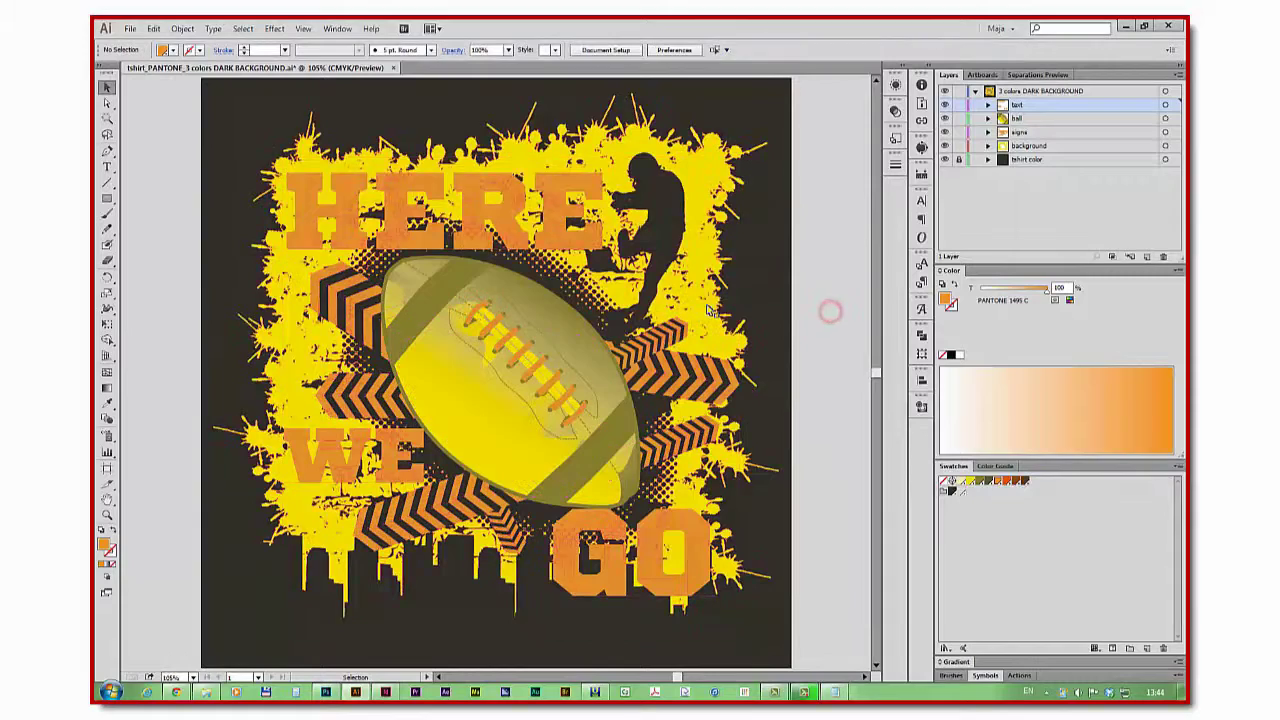
Select everything sharing the splatter background's yellow fill color and recolor it to PANTONE Orange 021 C, then deselect
click(708, 311)
click(243, 28)
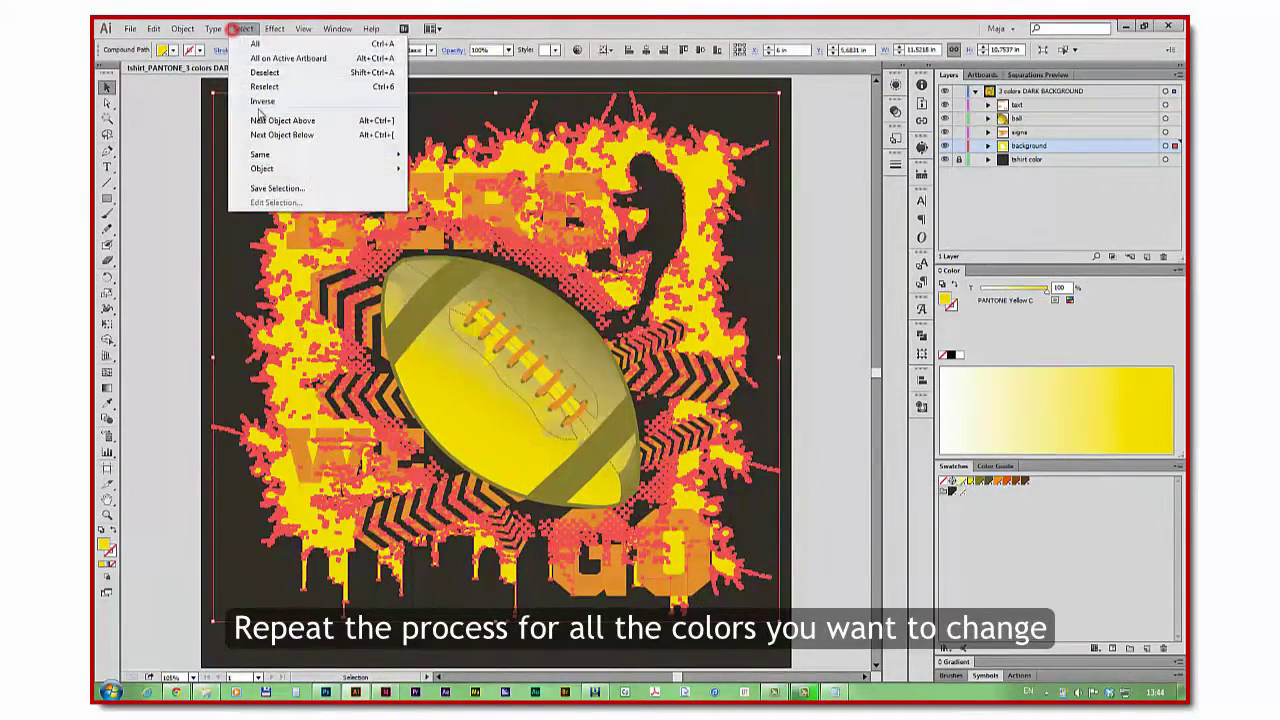
mouse_move(285, 155)
click(487, 211)
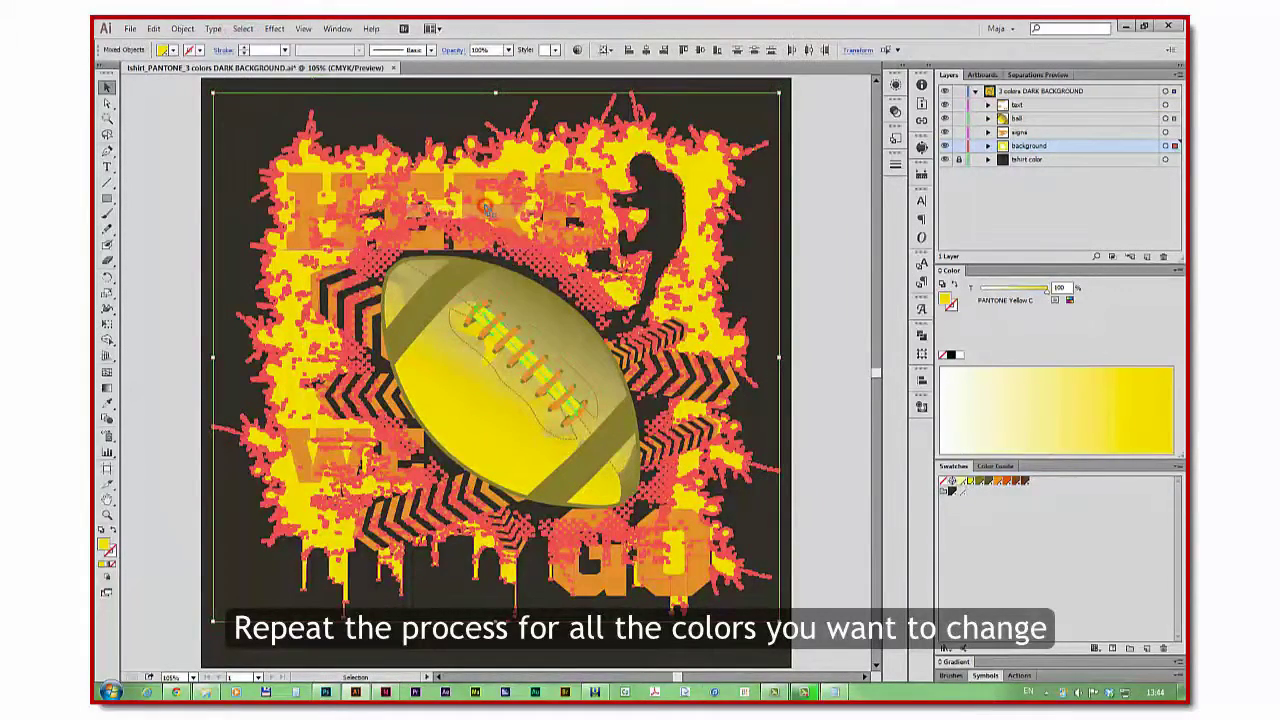
double_click(104, 545)
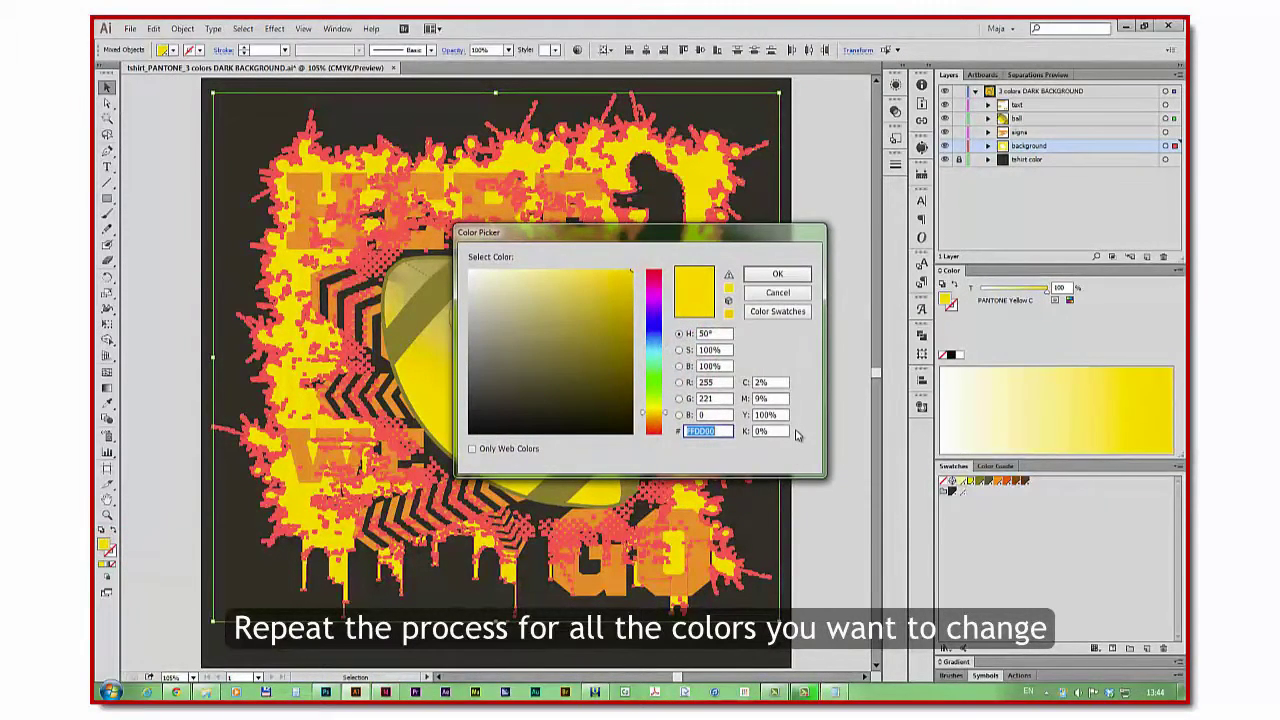
click(778, 312)
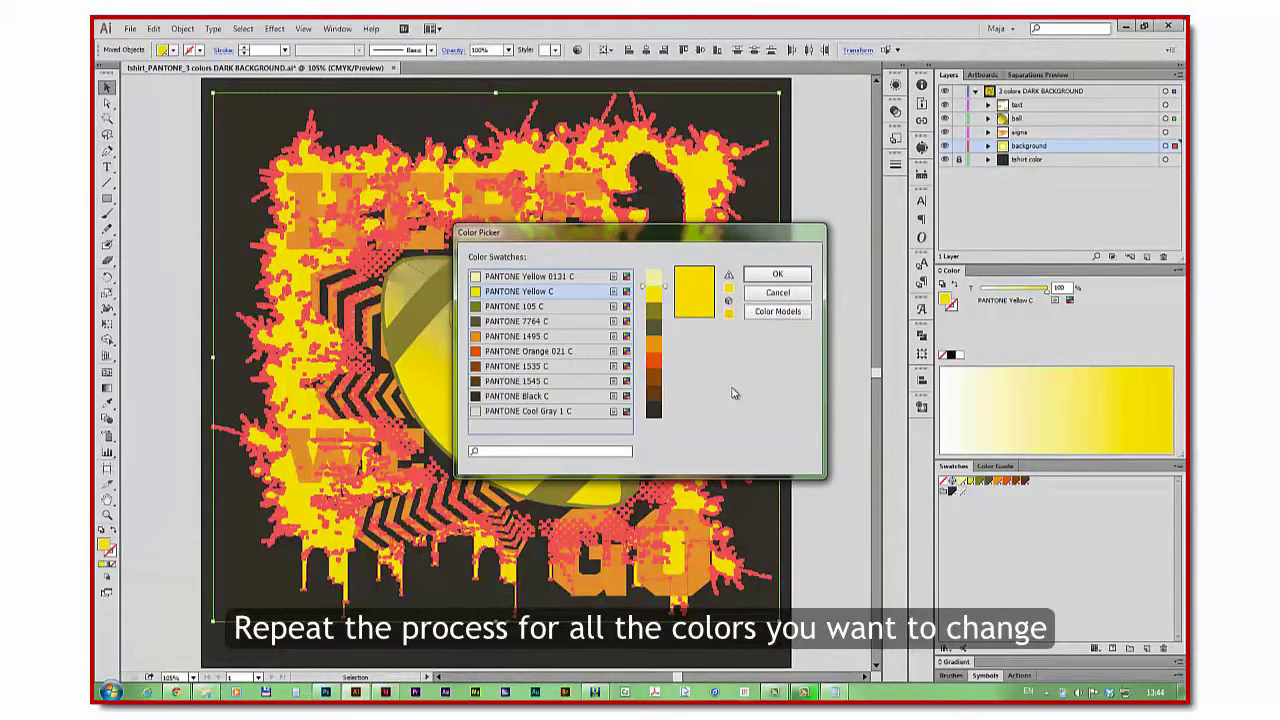
click(572, 354)
click(776, 275)
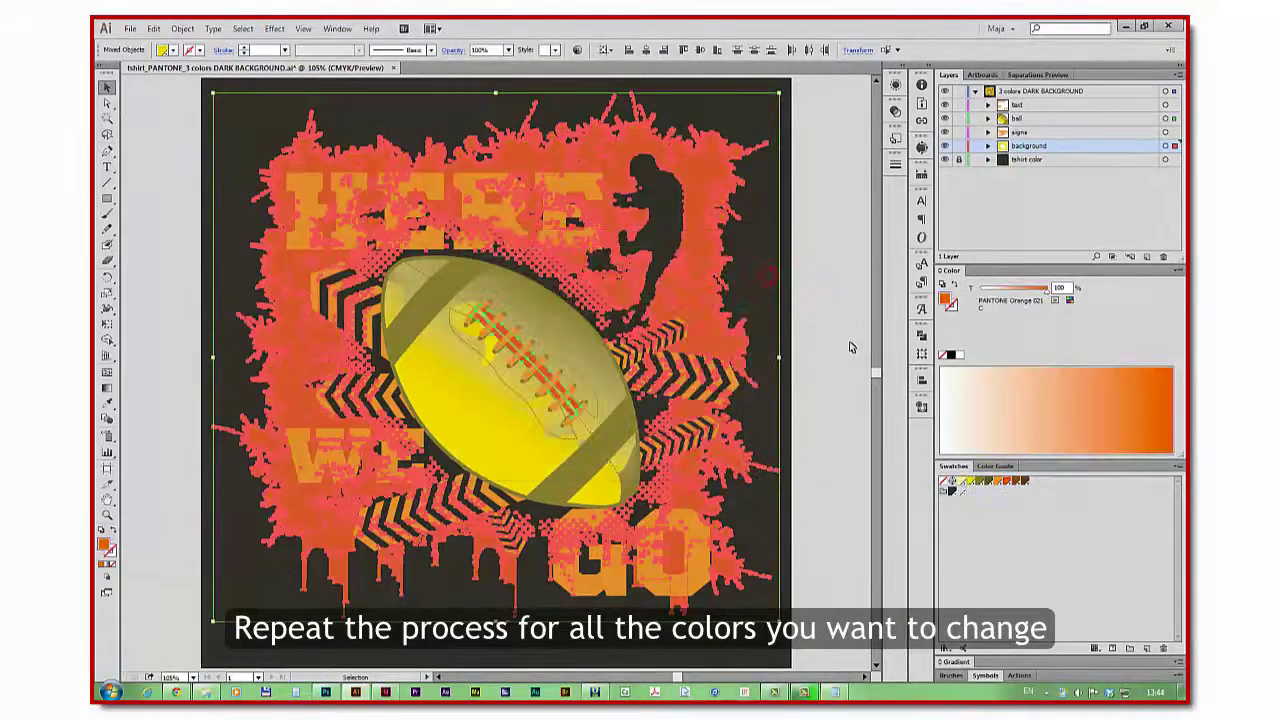
click(849, 347)
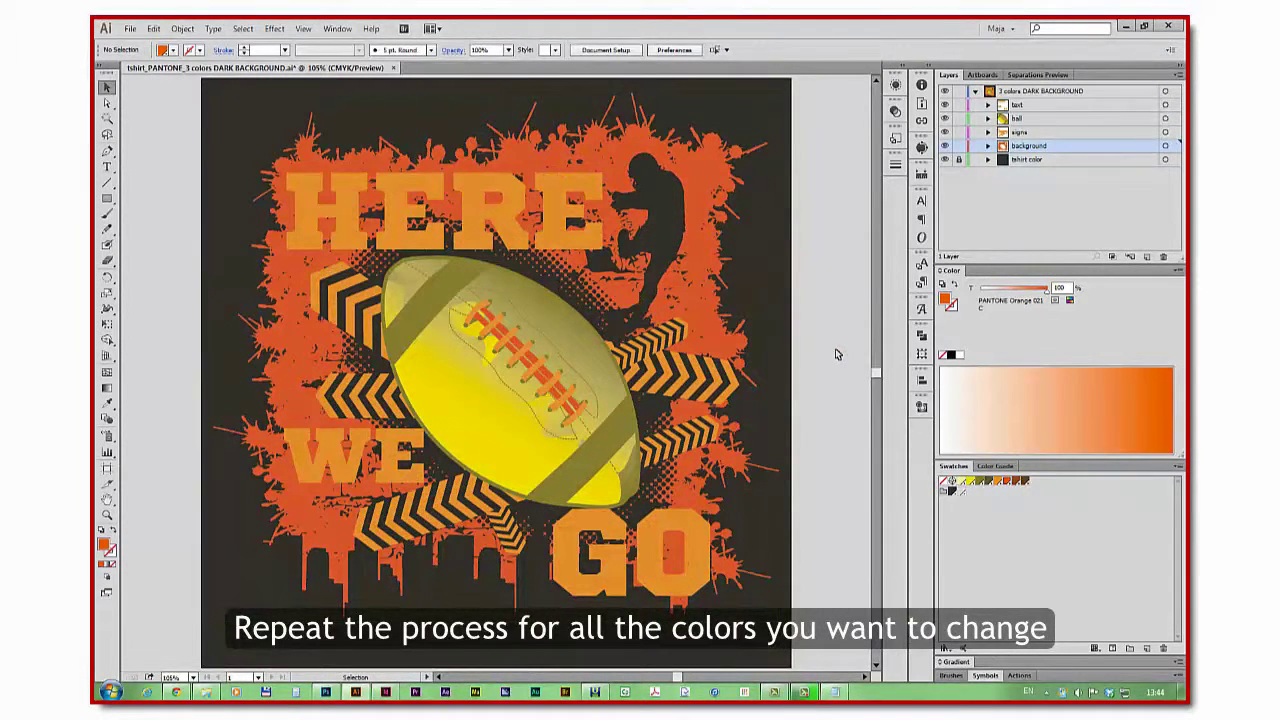
Select all artwork sharing the football's yellow gradient fill and open its gradient settings floating over the artboard
click(508, 437)
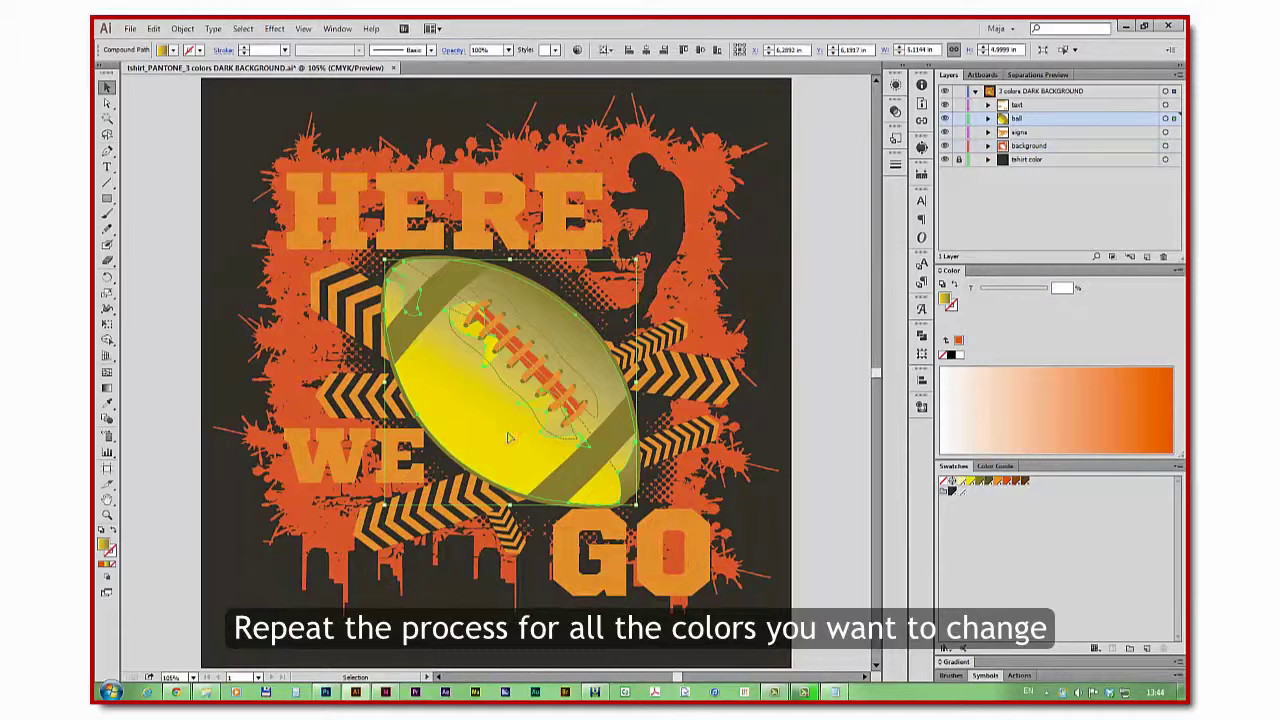
click(244, 28)
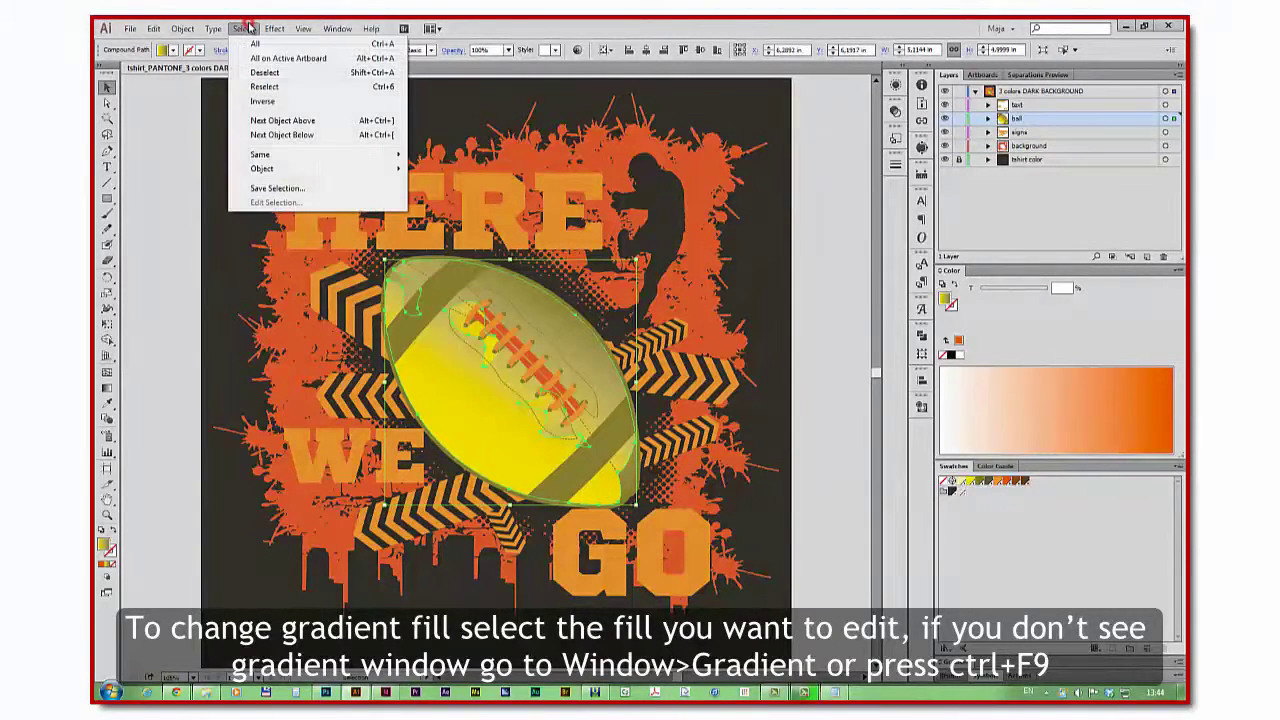
mouse_move(276, 157)
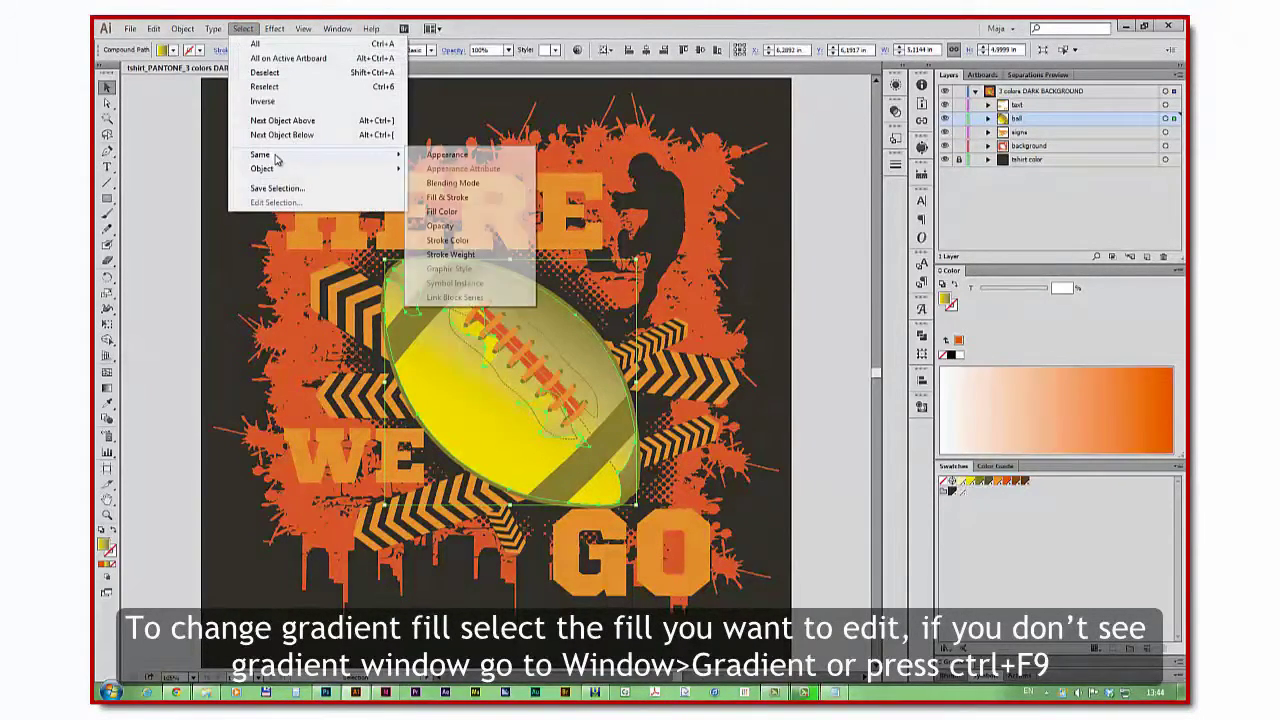
click(445, 208)
click(944, 664)
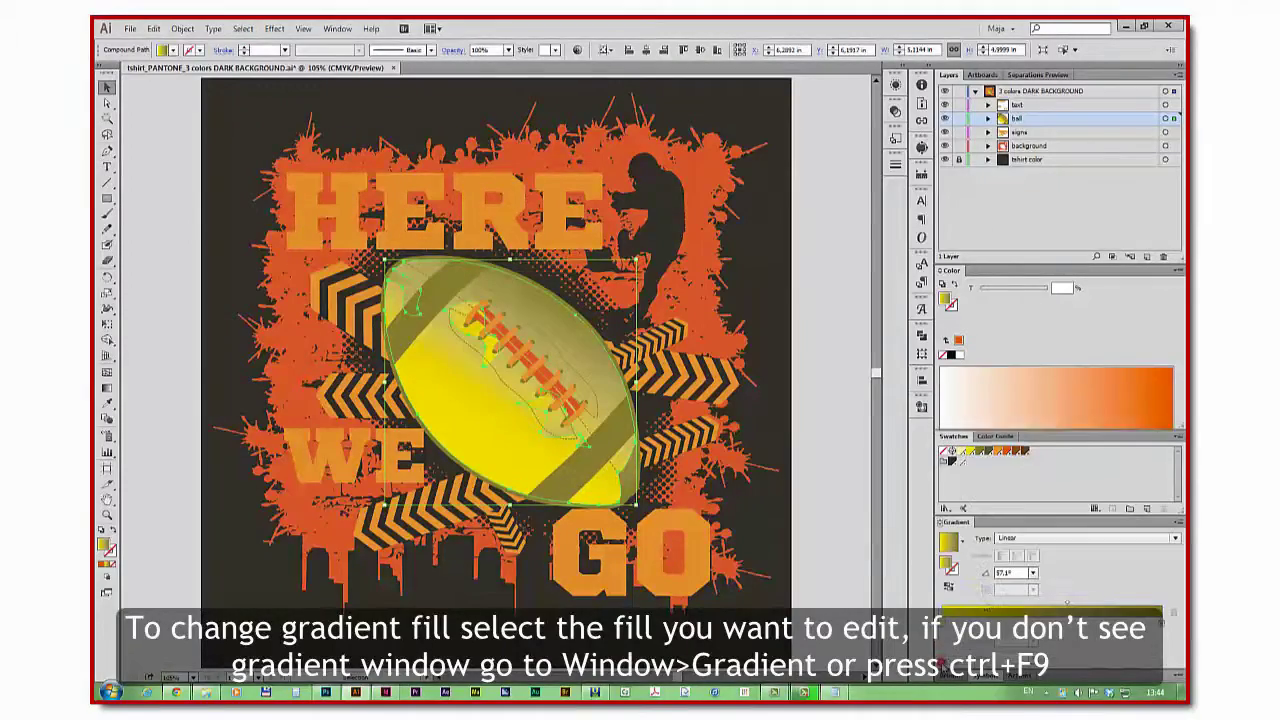
drag(953, 512, 649, 95)
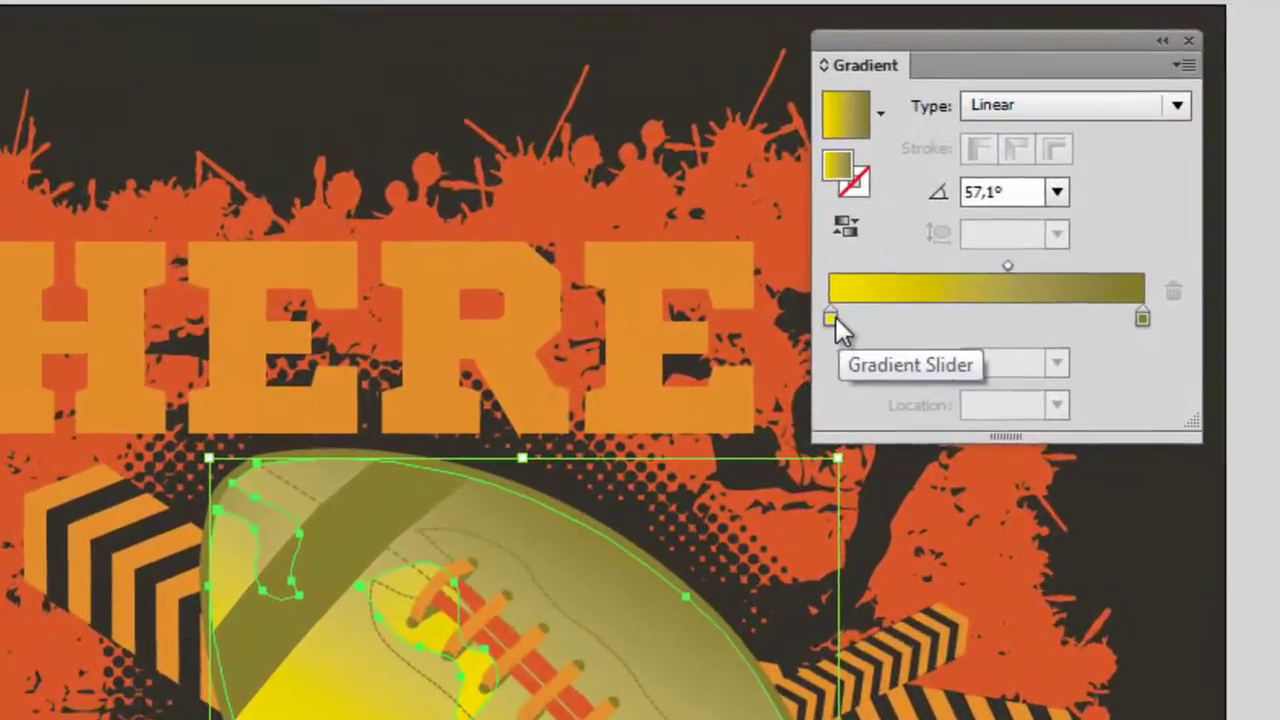
Recolor the football's linear gradient from PANTONE 1535 C to PANTONE Orange 021 C, then deselect
double_click(722, 257)
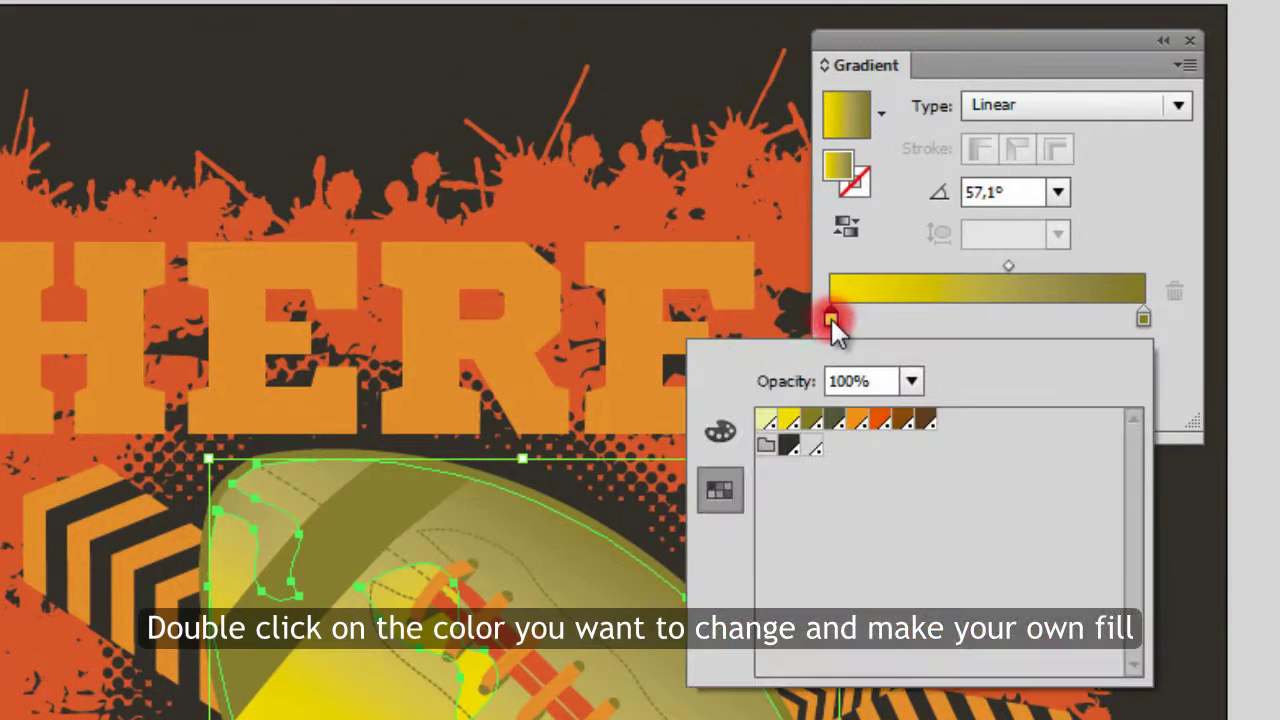
click(882, 424)
double_click(1144, 318)
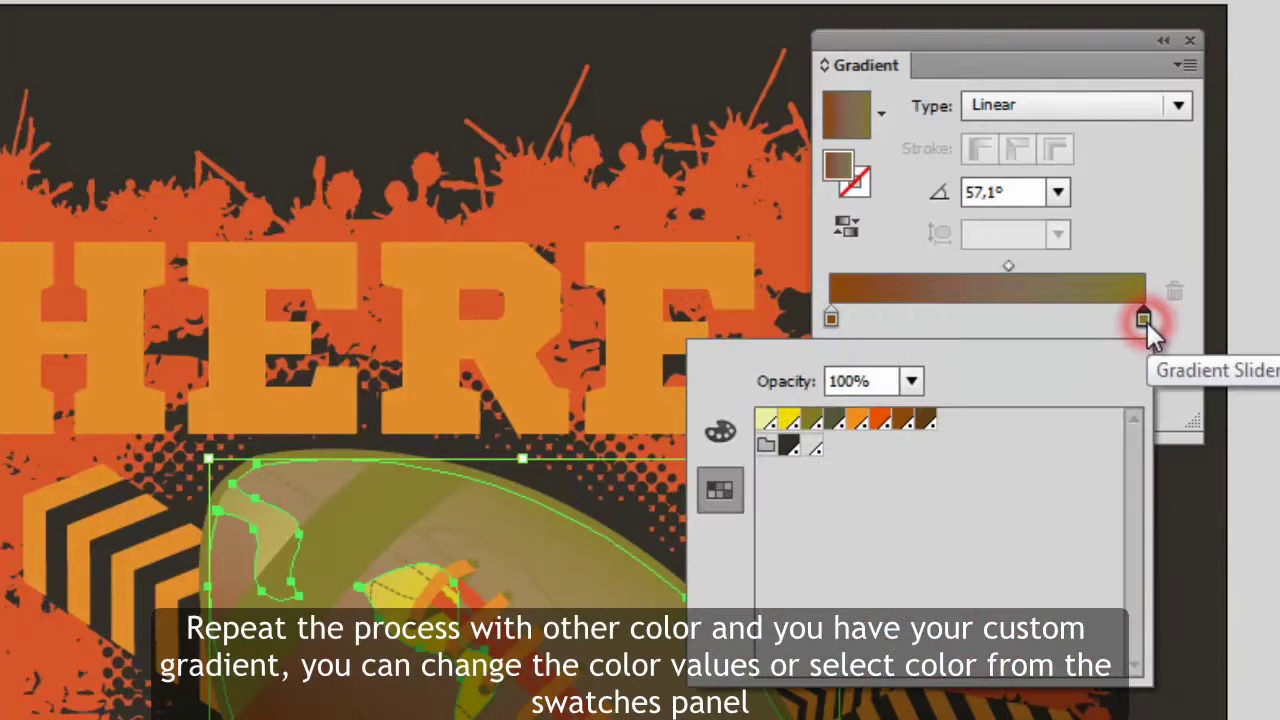
click(883, 422)
click(1193, 388)
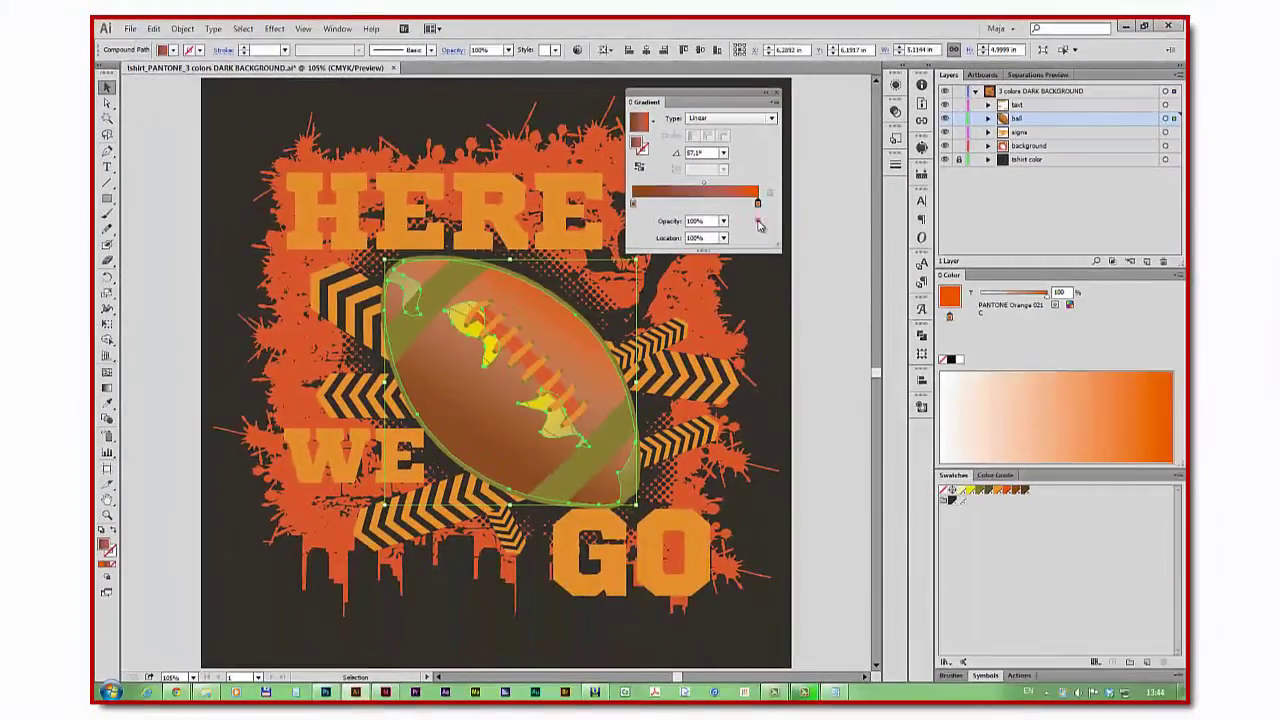
click(1143, 363)
click(806, 390)
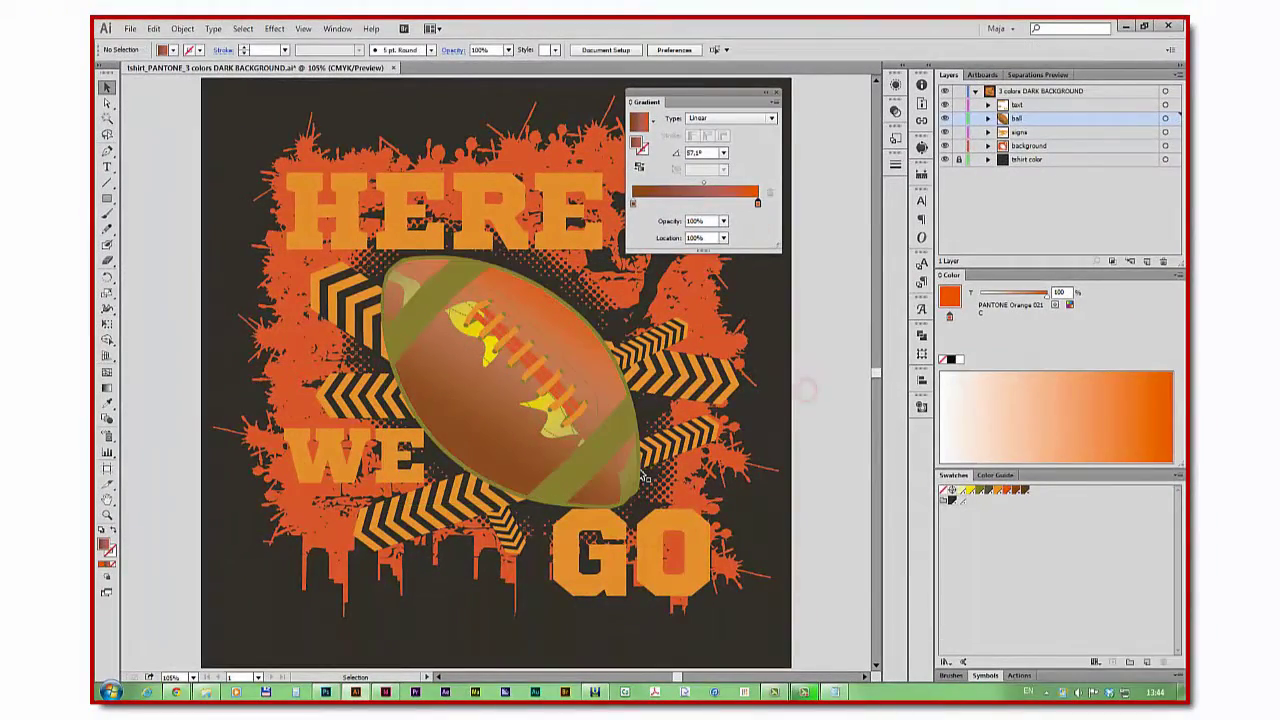
Change the radial gradient of the ball shape beneath the laces to run from PANTONE 1535 C to PANTONE Orange 021 C
click(637, 472)
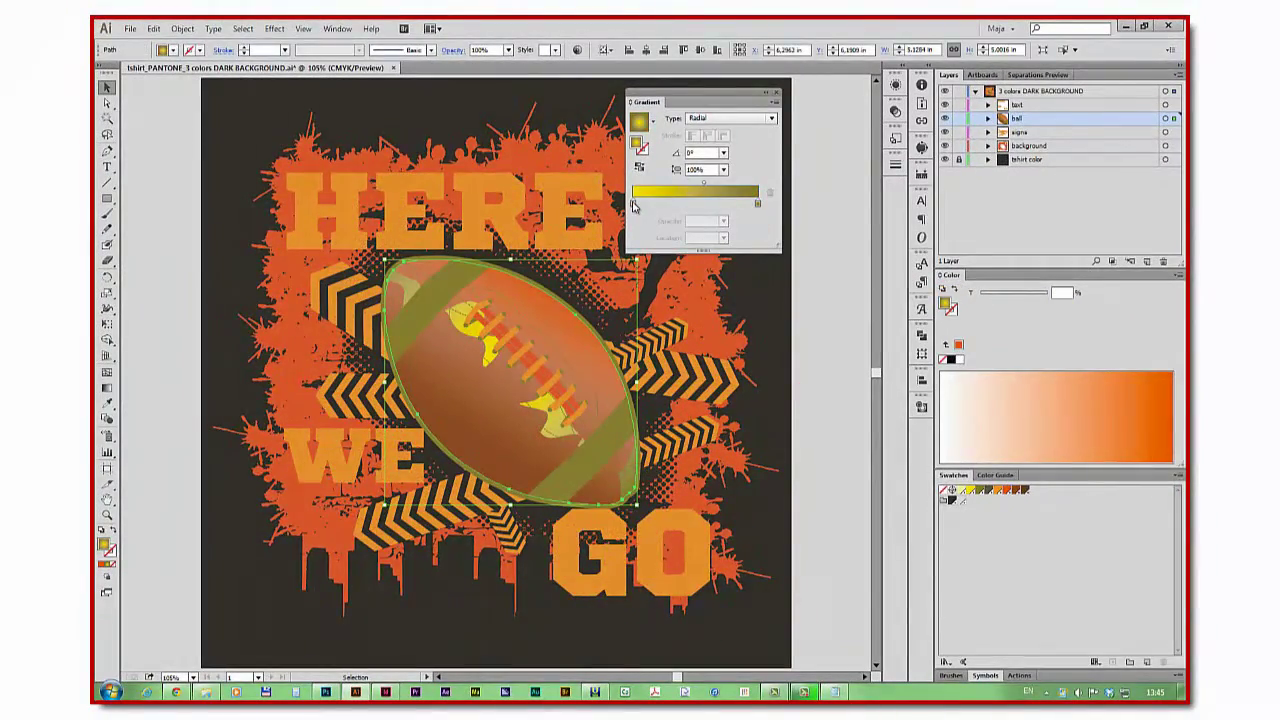
double_click(633, 204)
click(659, 246)
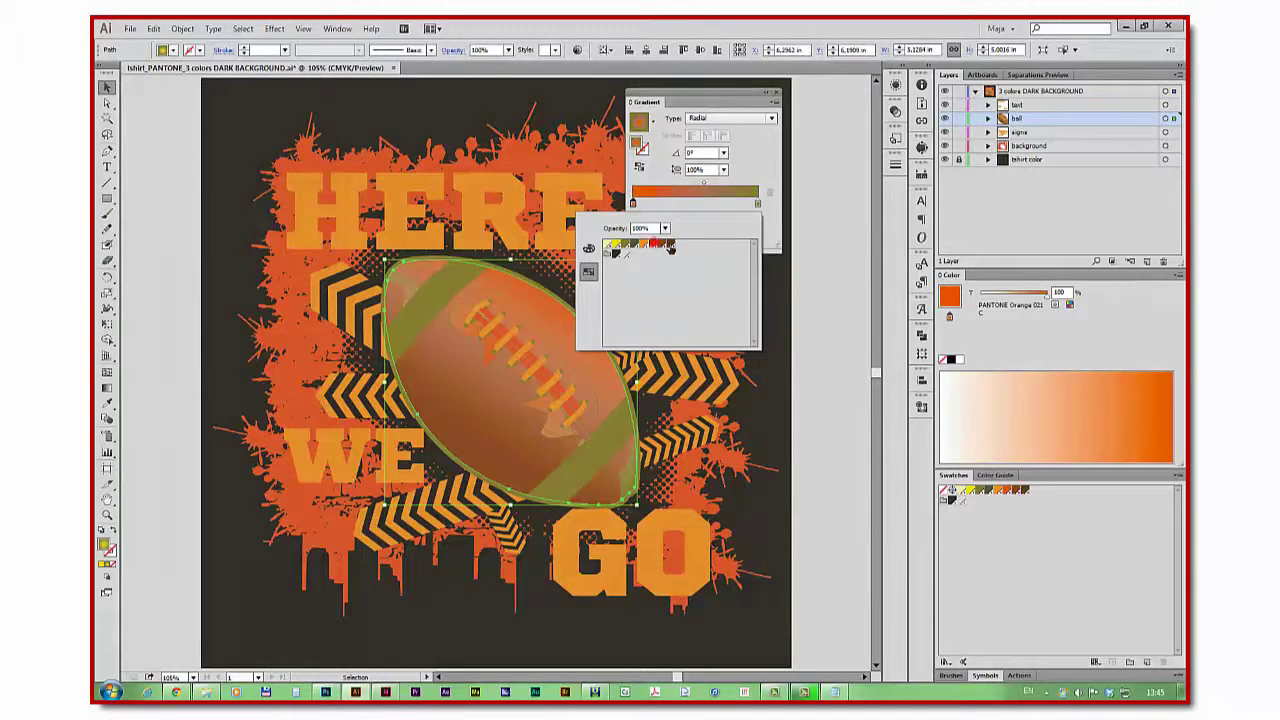
click(667, 245)
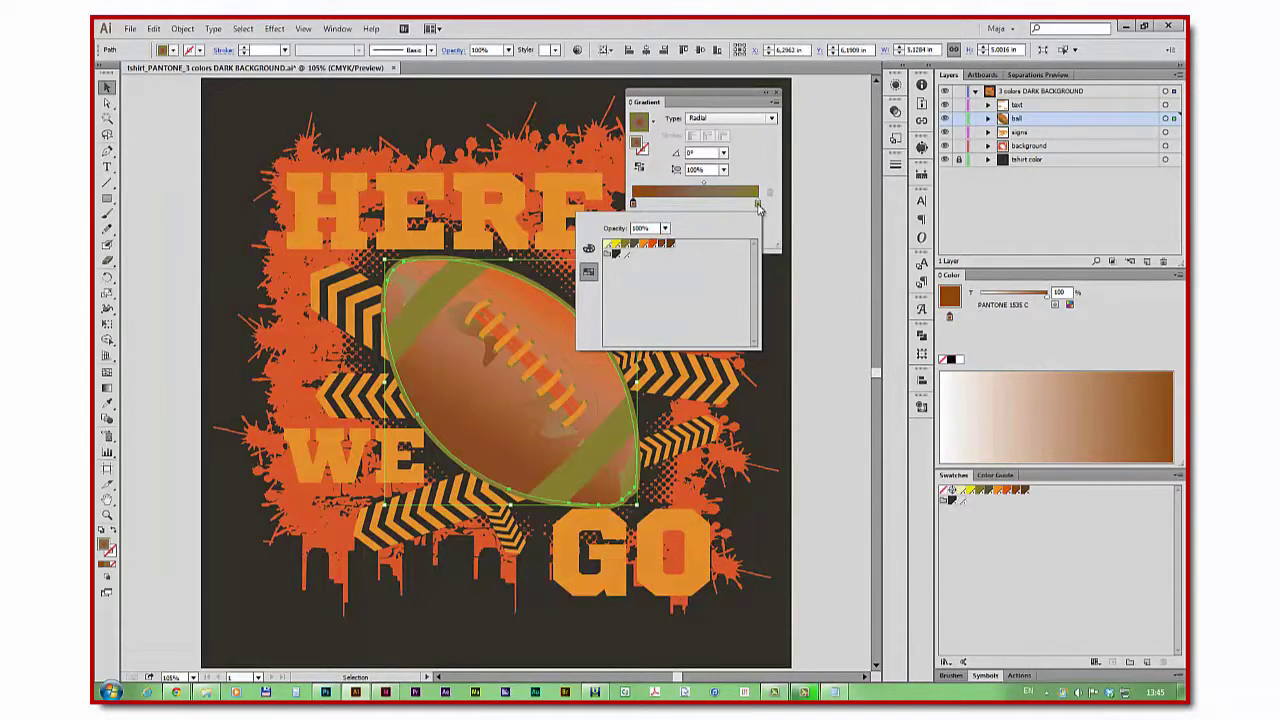
double_click(757, 204)
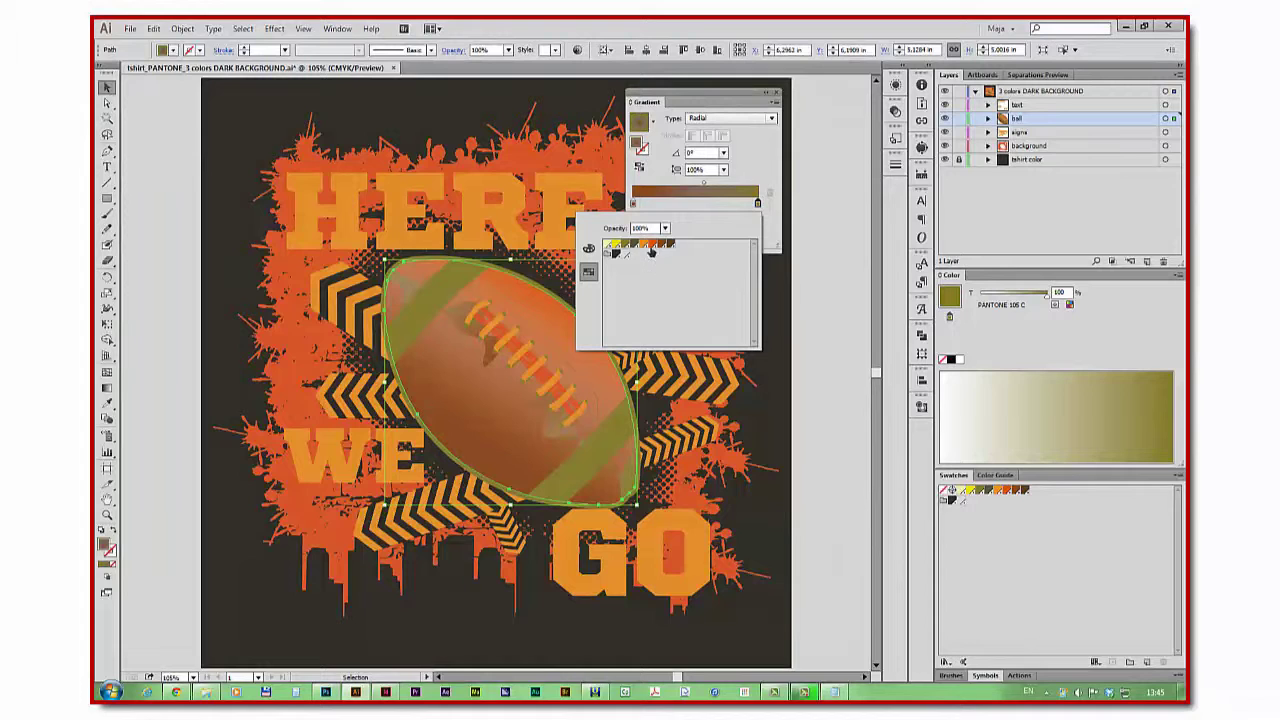
click(651, 249)
click(773, 226)
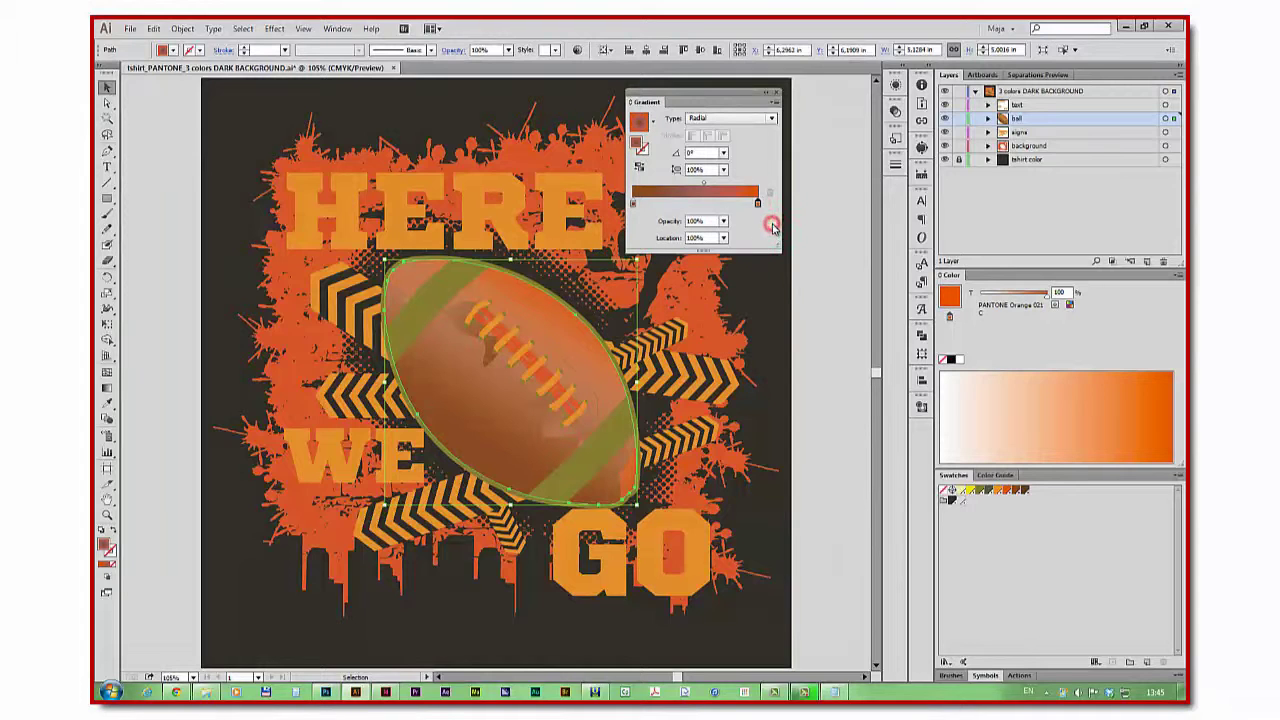
Select everything sharing the football outline's PANTONE 105 C fill, recolor it to PANTONE 1535 C, and deselect
click(638, 440)
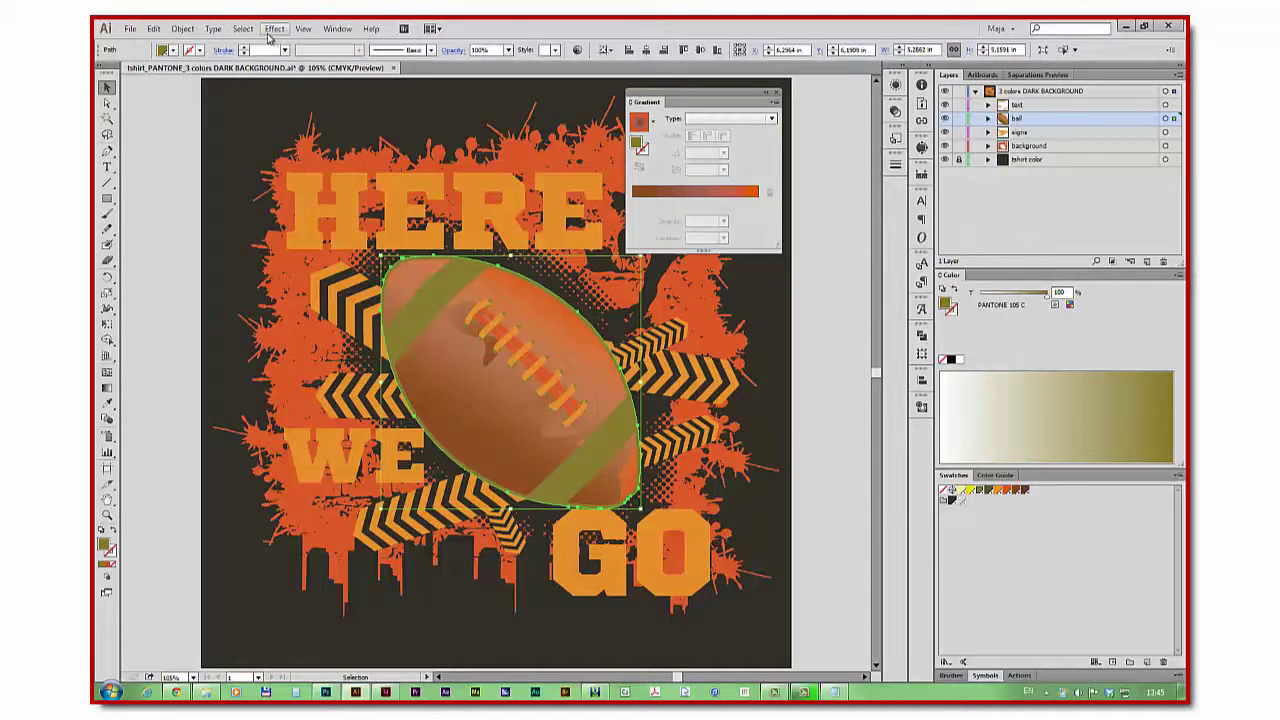
click(243, 28)
mouse_move(272, 155)
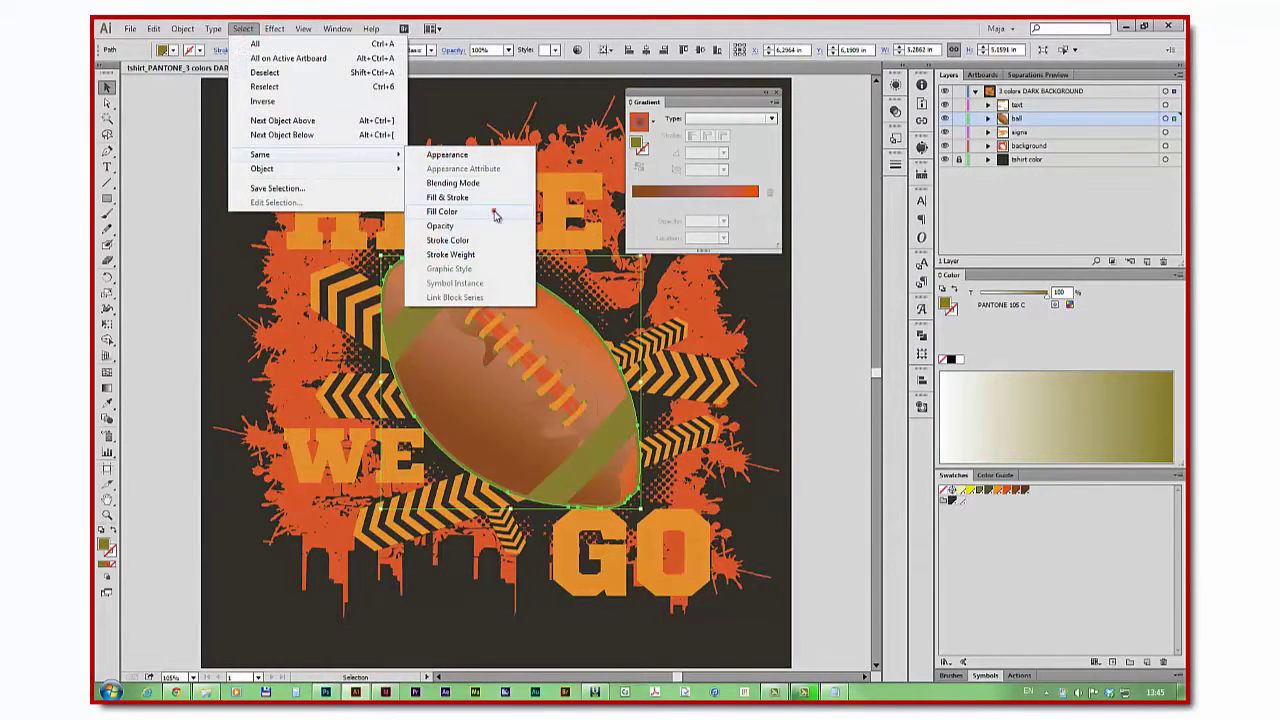
click(495, 215)
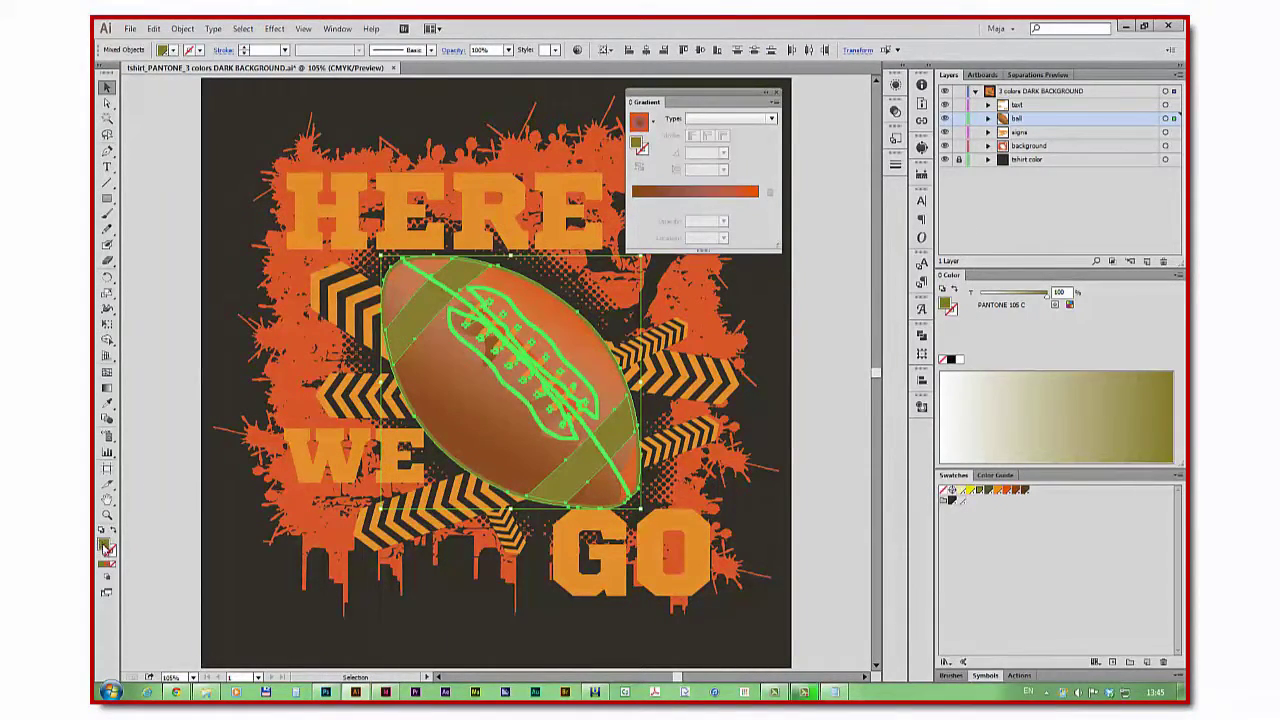
double_click(103, 545)
click(784, 316)
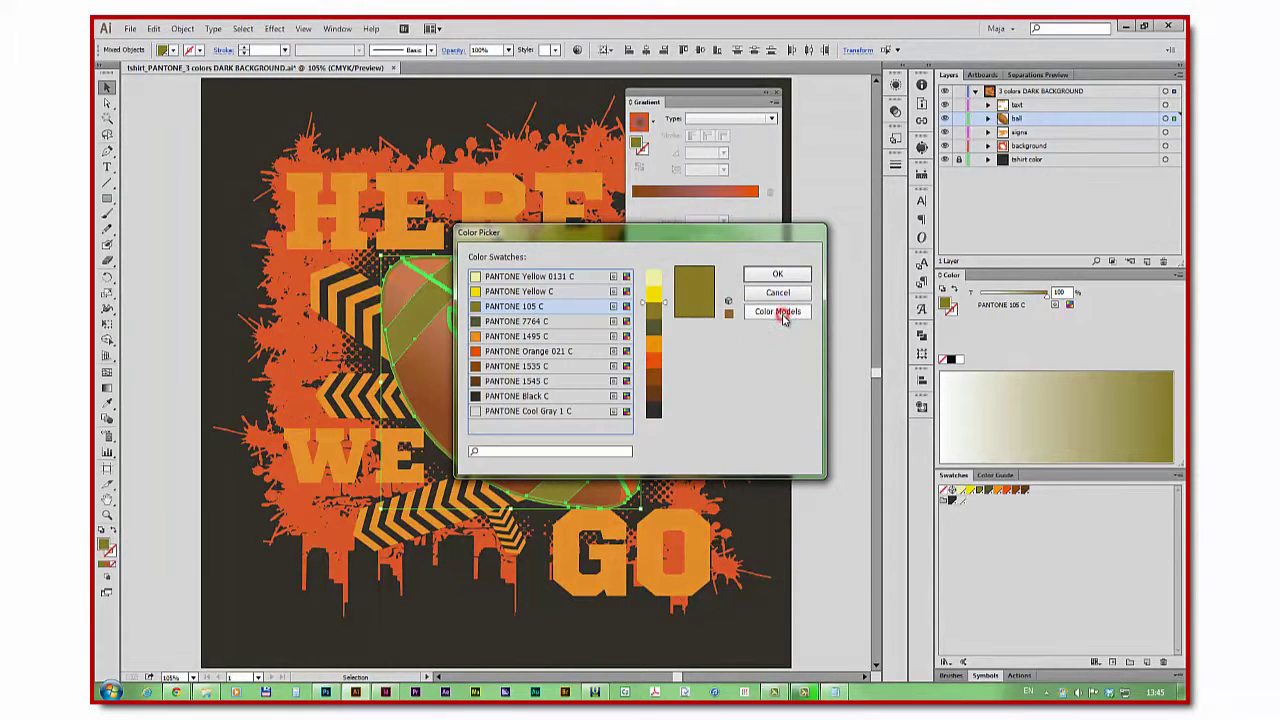
click(544, 367)
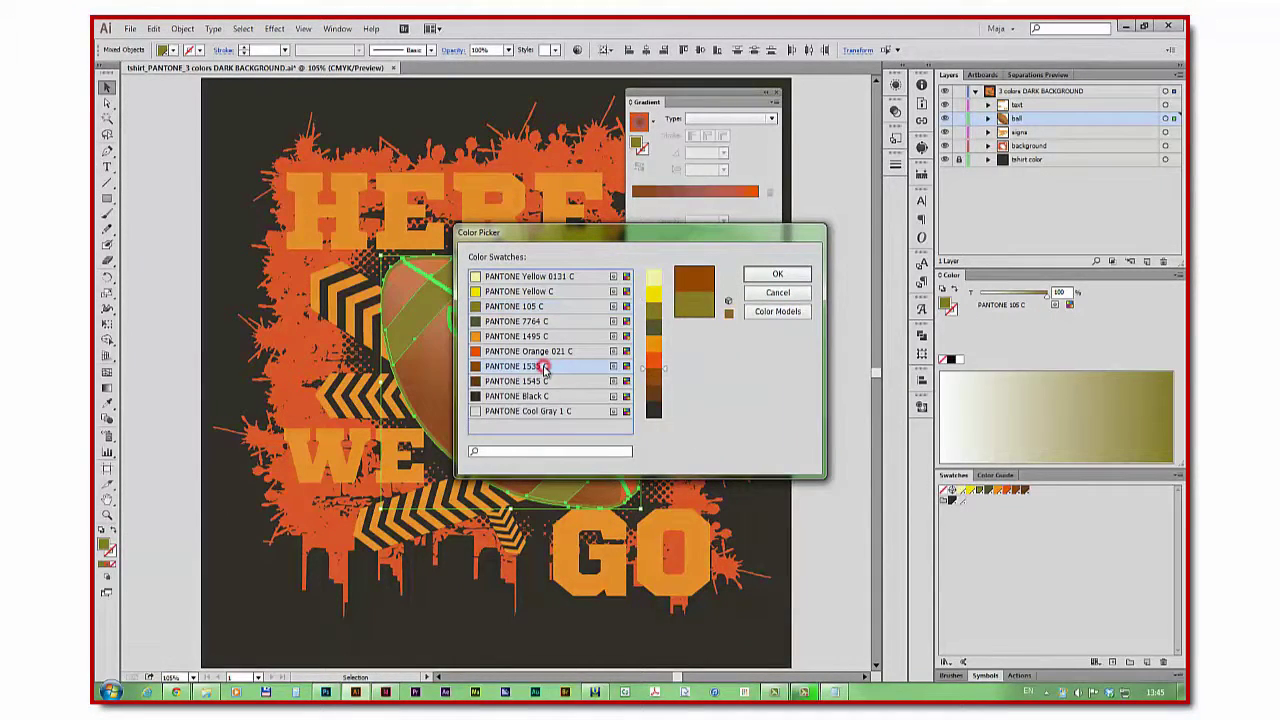
click(790, 274)
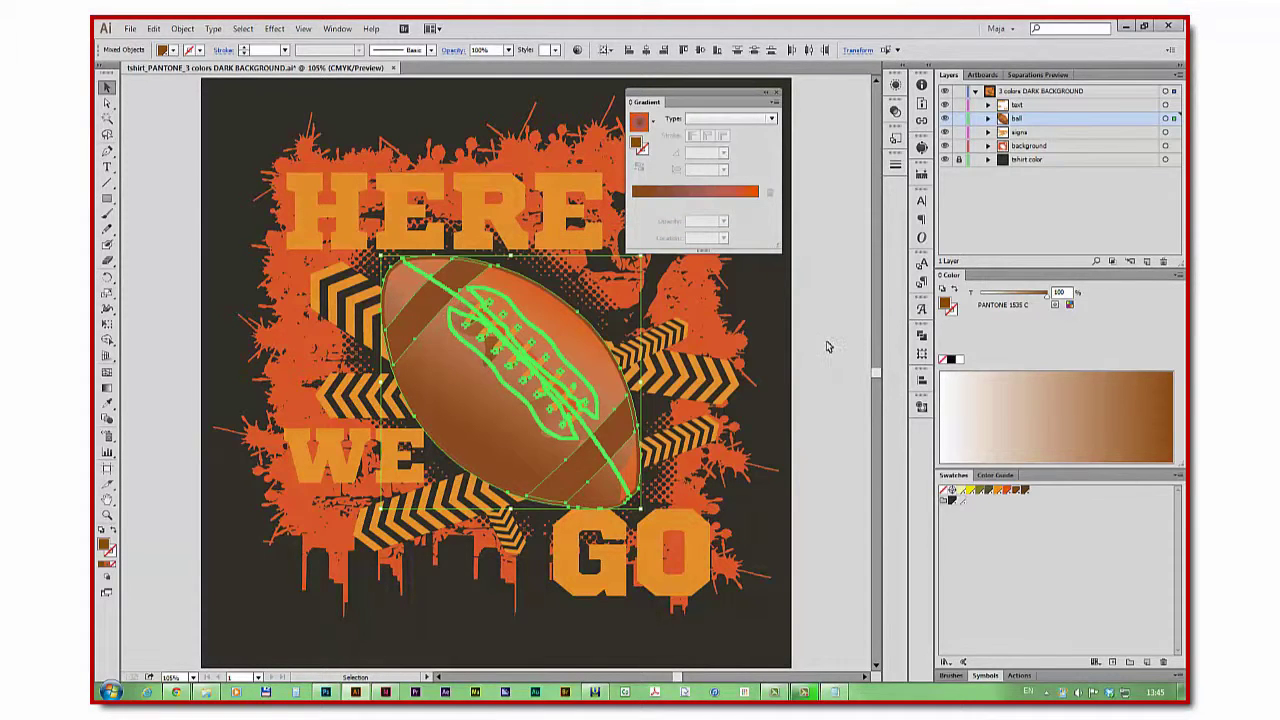
click(823, 411)
Preview the design with the tshirt color layer hidden, dock the gradient settings again, and show the layer
click(944, 159)
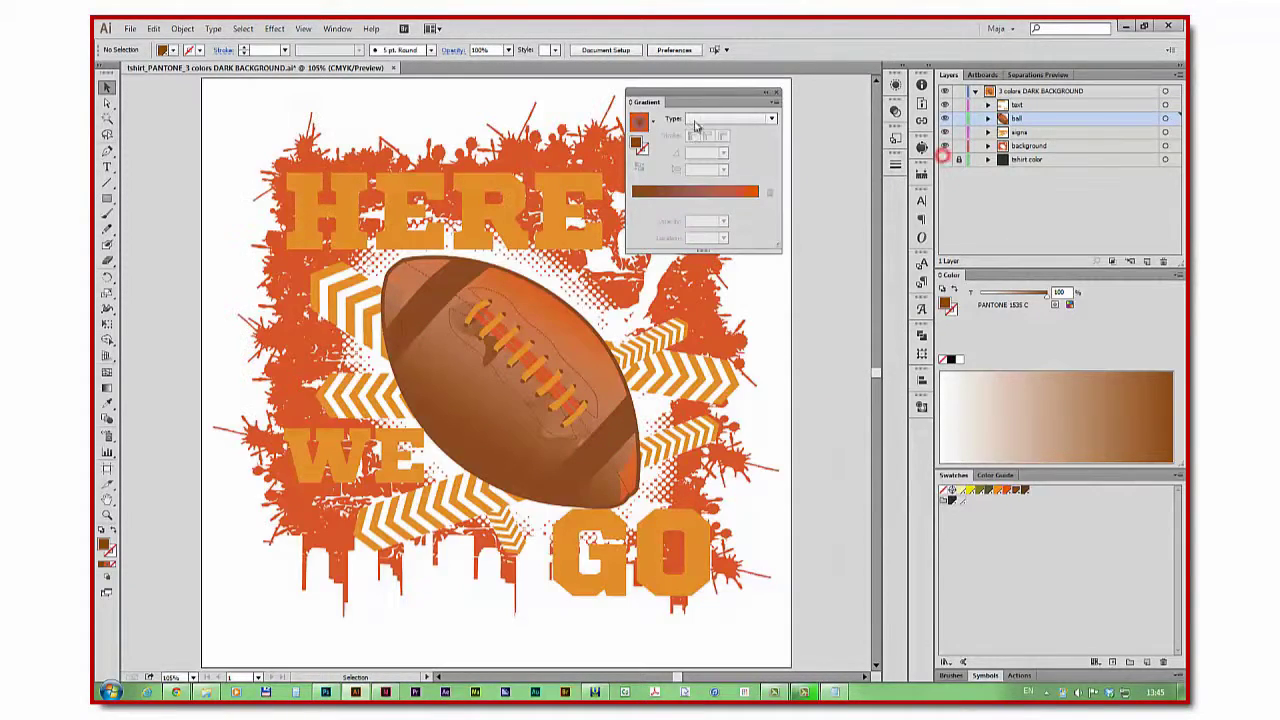
drag(650, 102, 966, 672)
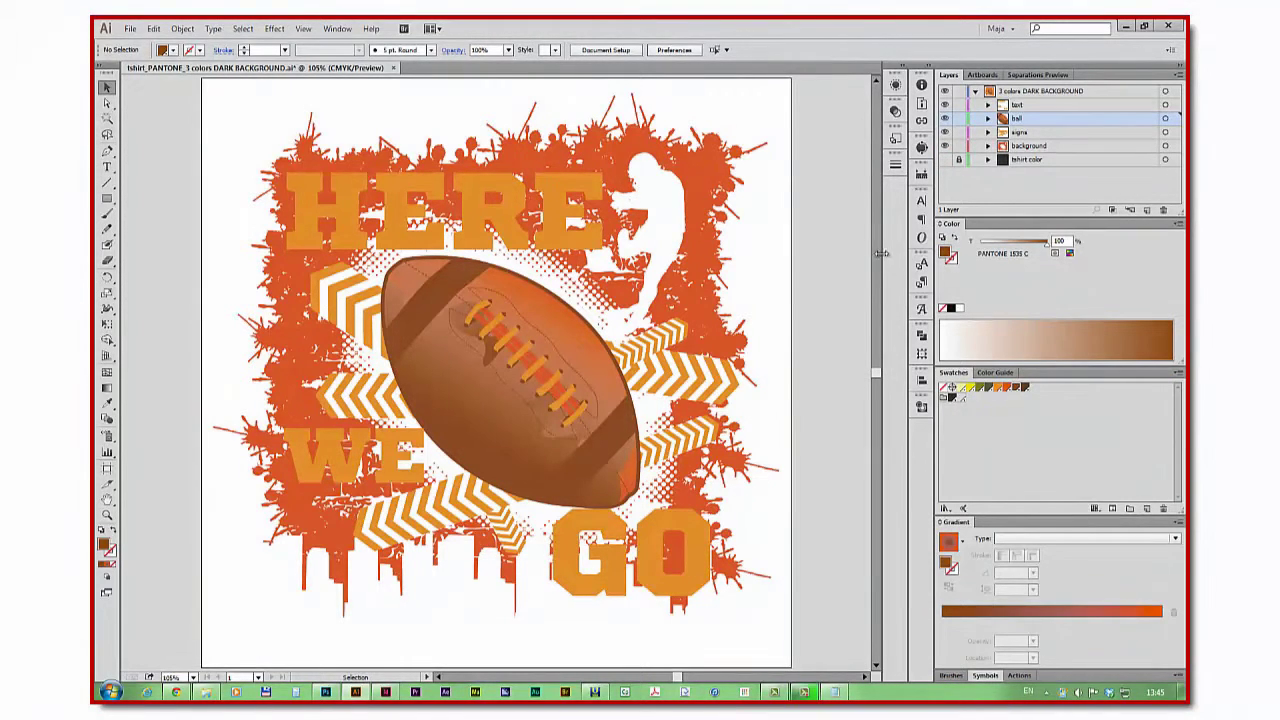
click(944, 159)
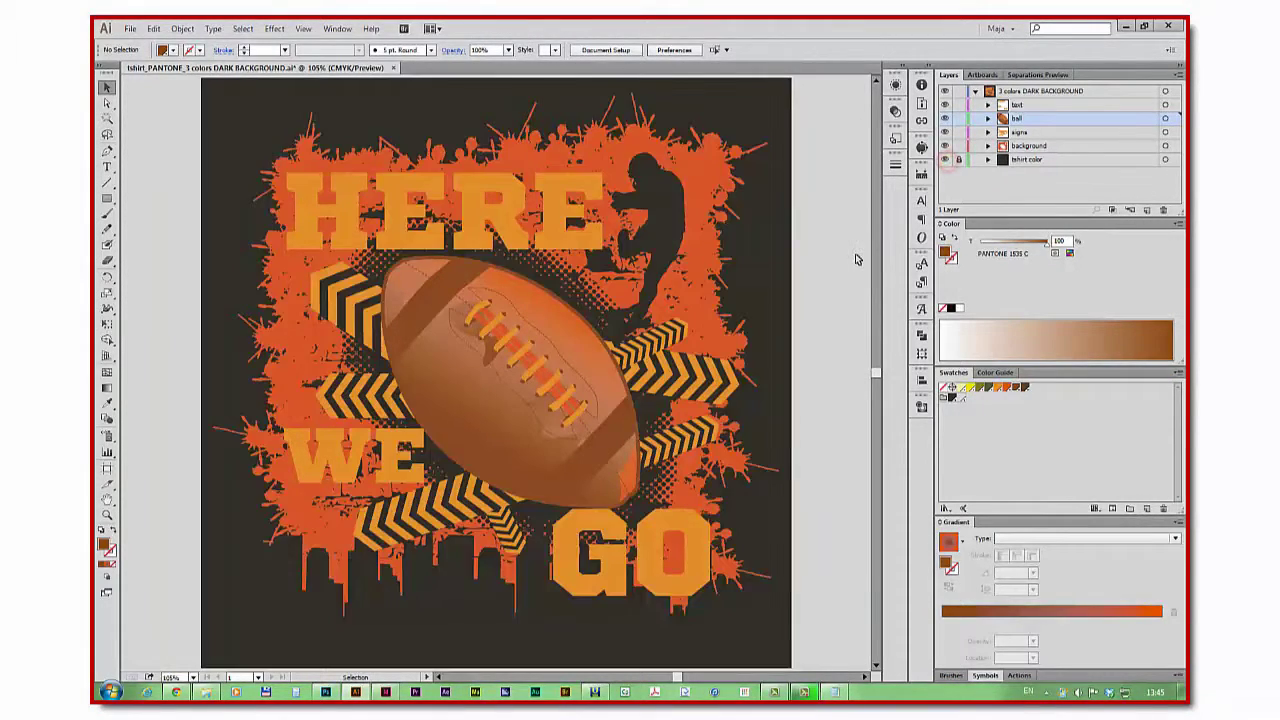
Replace the words HERE, WE and GO in the design with THIS, IS and MINE
click(545, 235)
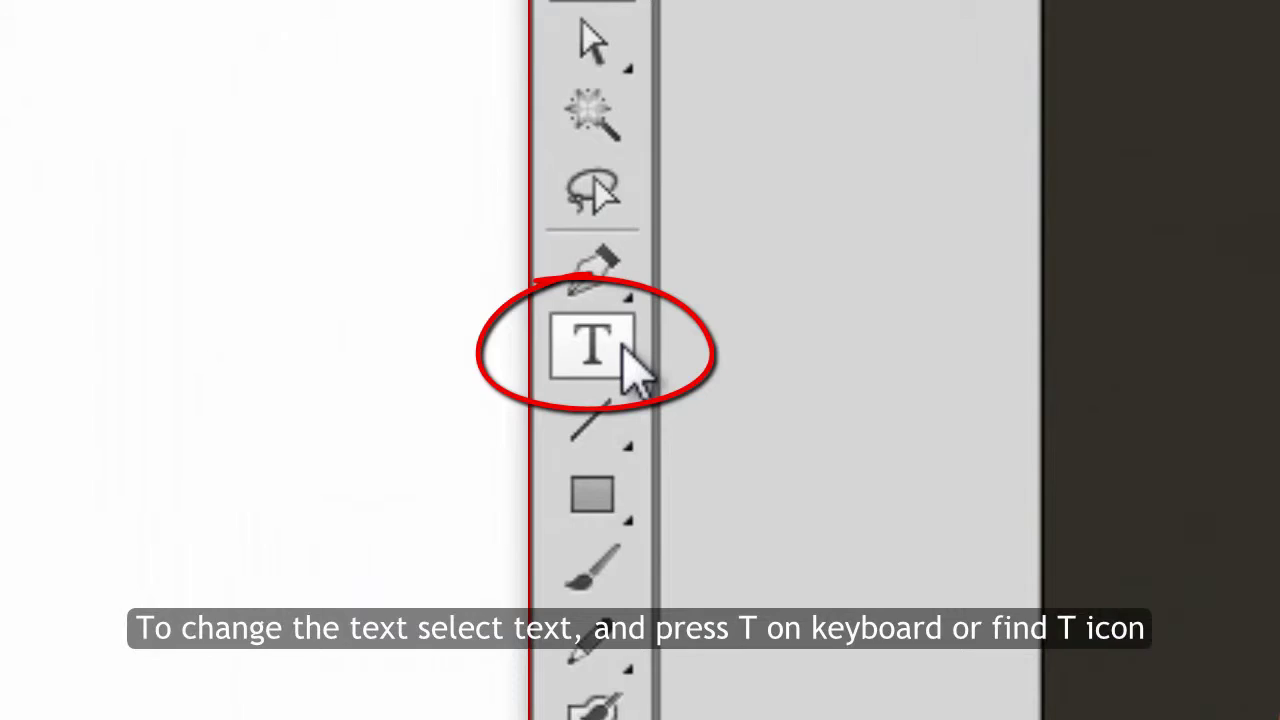
click(622, 348)
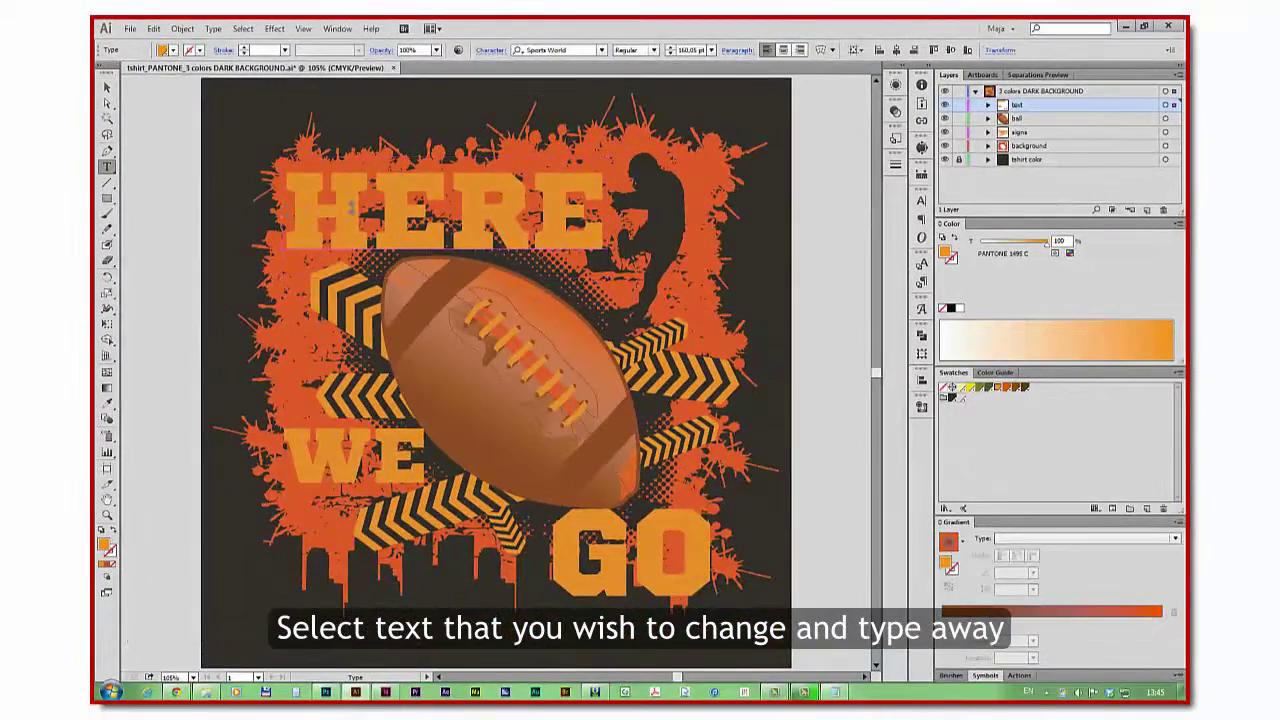
double_click(351, 207)
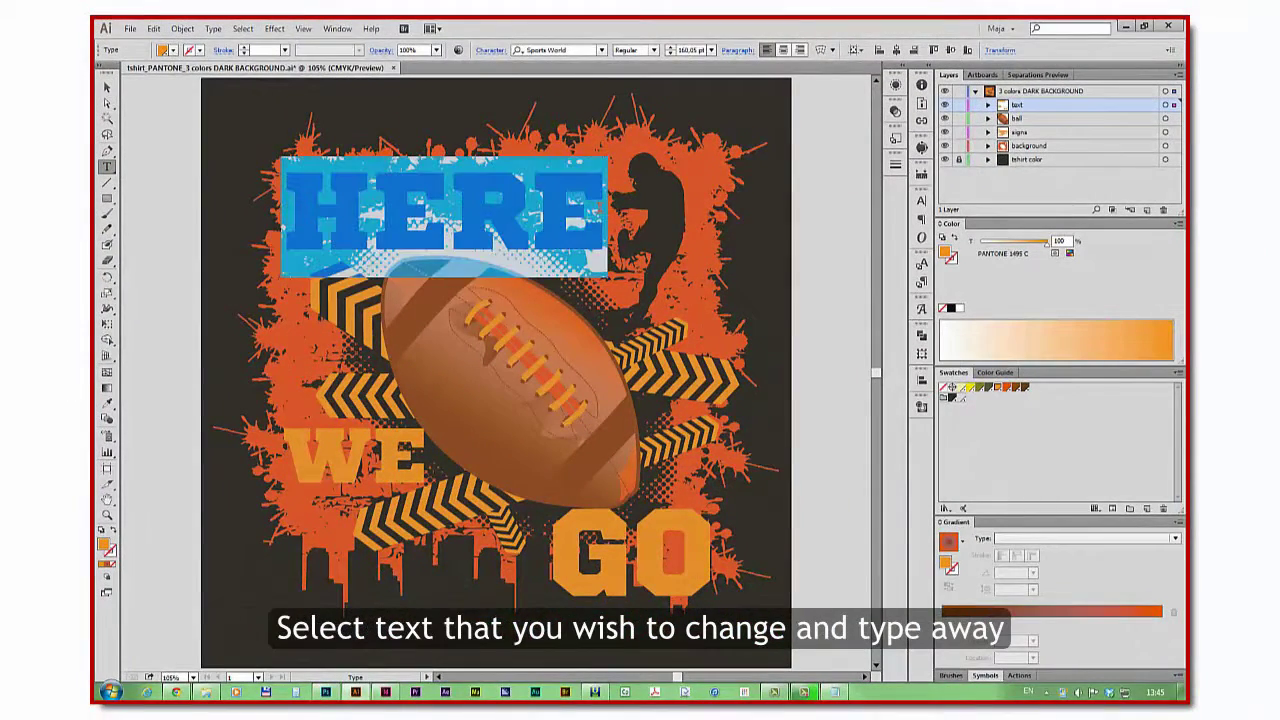
text(THIS)
double_click(379, 451)
text(IS)
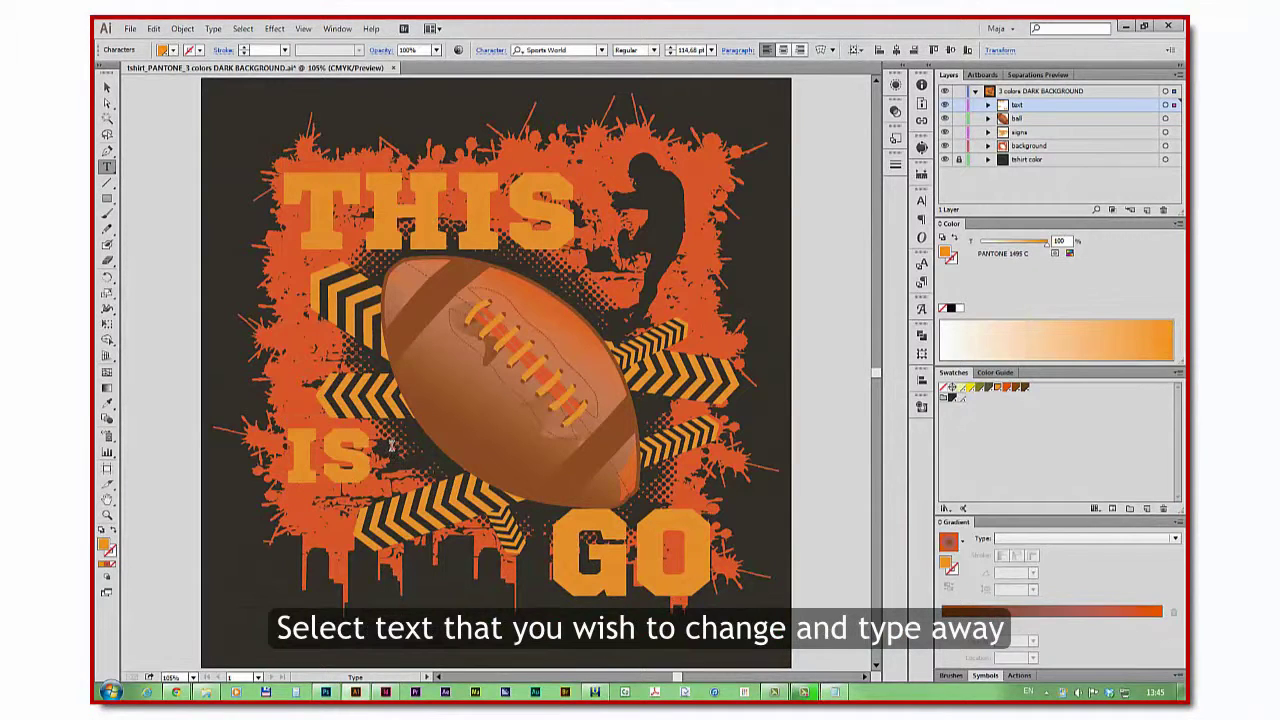
double_click(601, 565)
text(MINE)
Move the word MINE horizontally to the left so it fits within the T-shirt background, then deselect
click(105, 88)
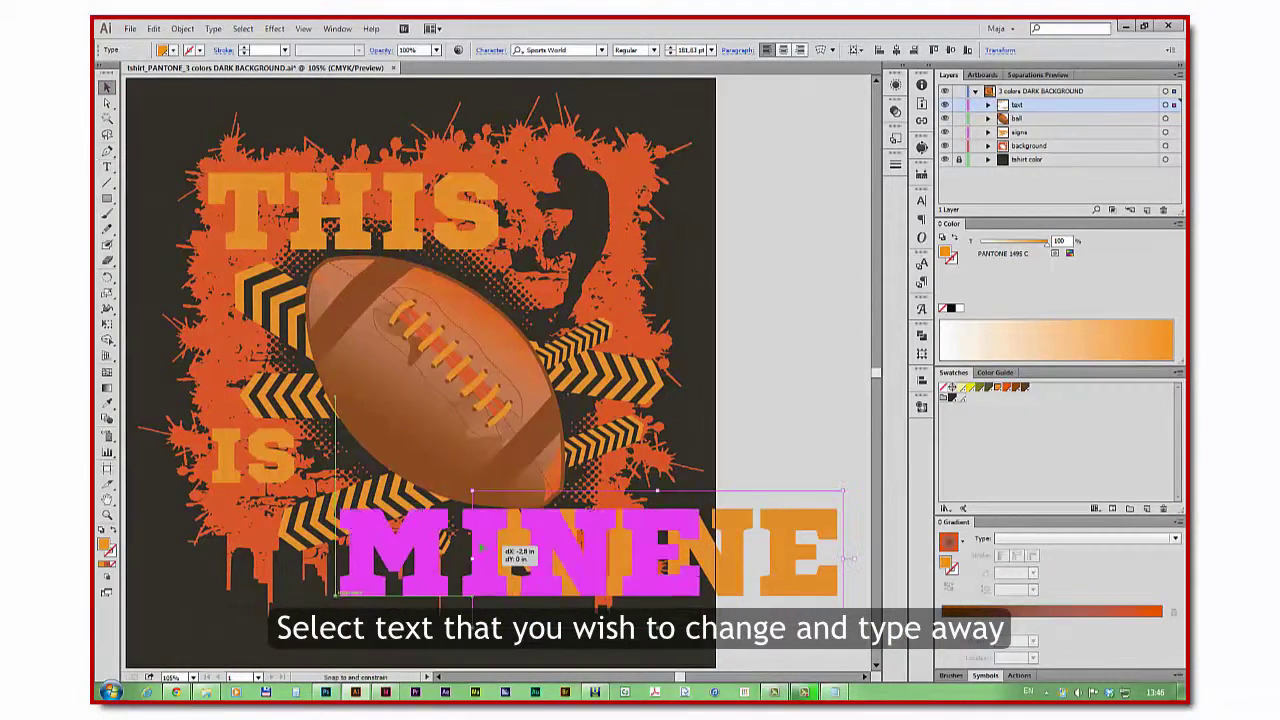
click(806, 508)
drag(806, 508, 834, 440)
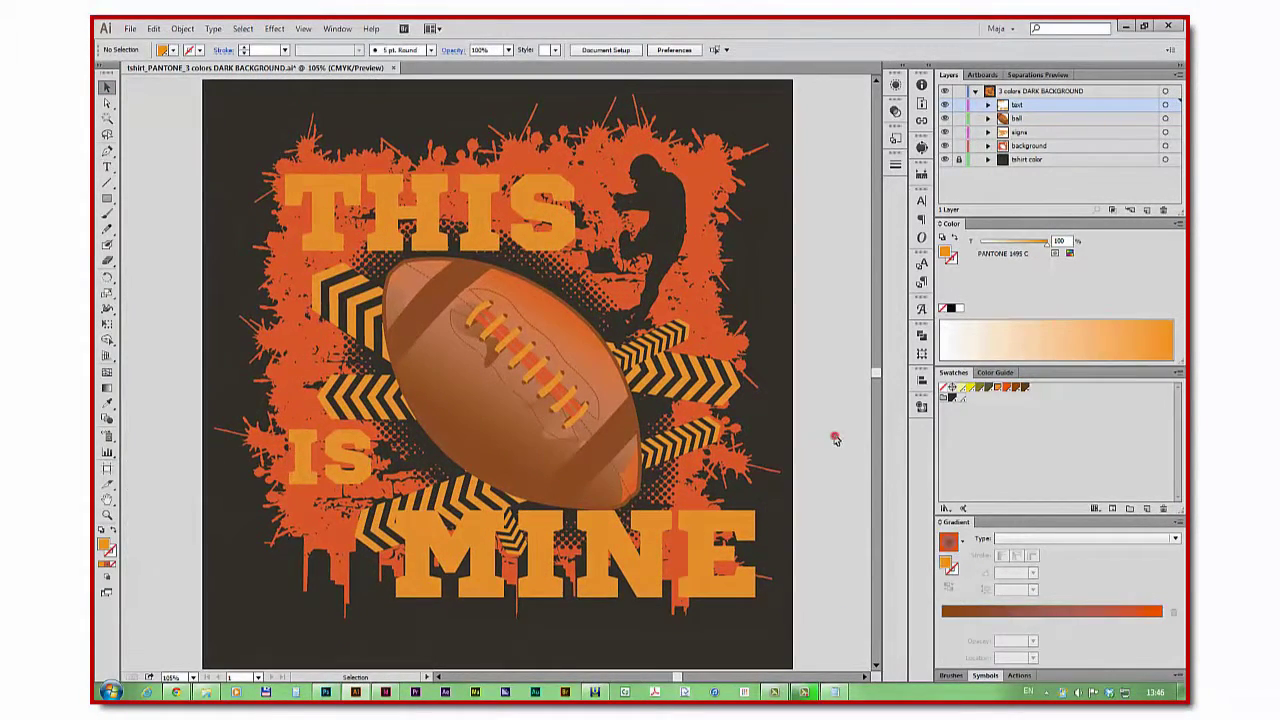
Review the print output settings for host-based separations and which document inks are enabled, then cancel printing
click(131, 28)
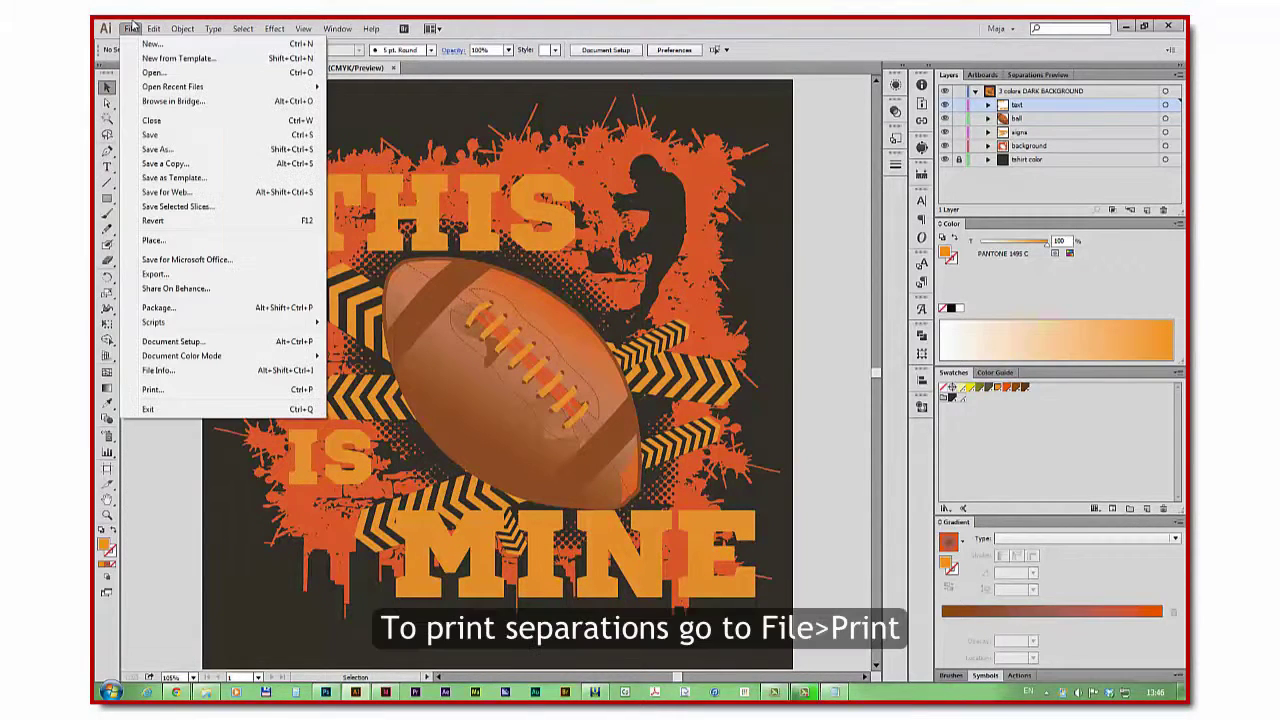
click(163, 390)
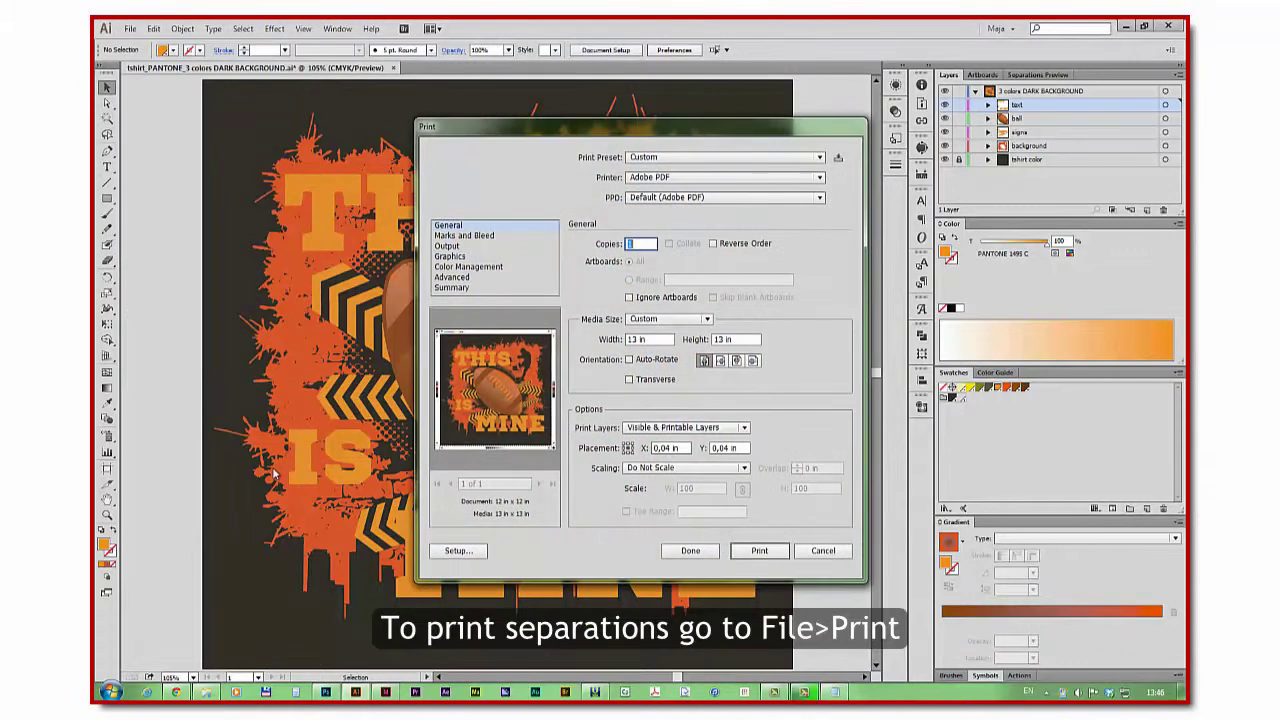
click(507, 236)
click(501, 247)
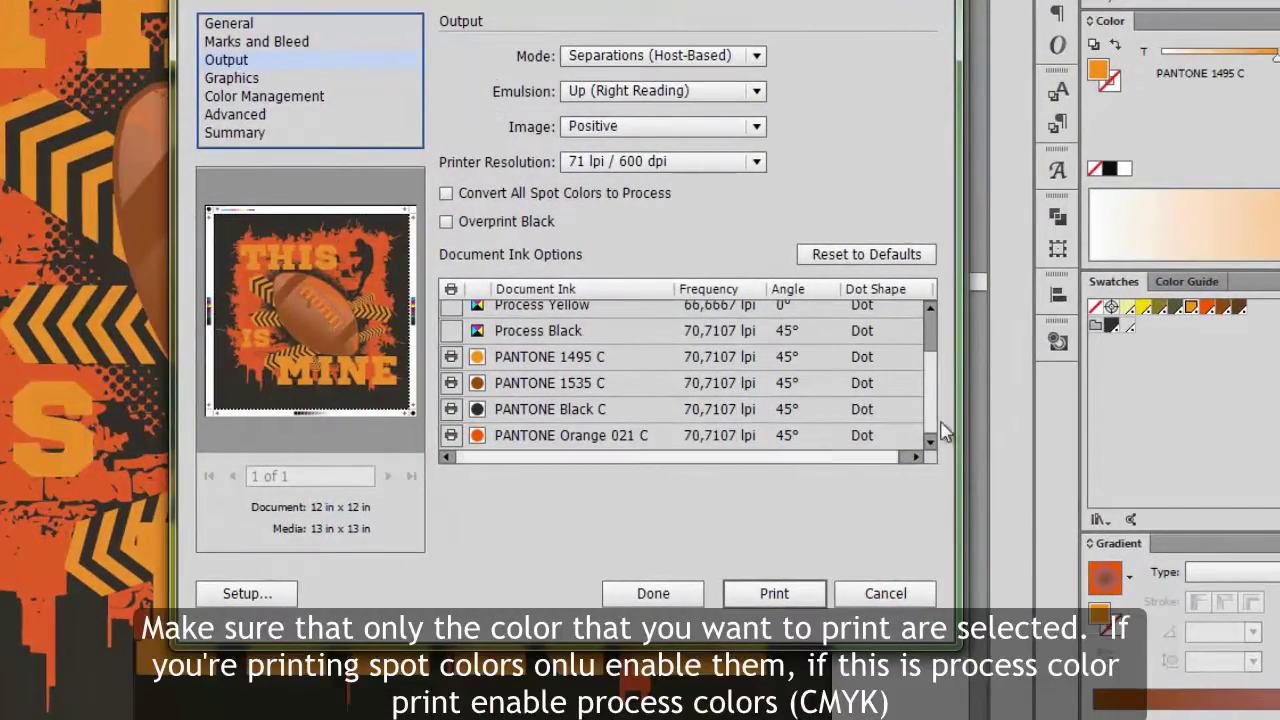
mouse_move(929, 420)
mouse_down()
mouse_move(930, 388)
mouse_move(931, 437)
mouse_up()
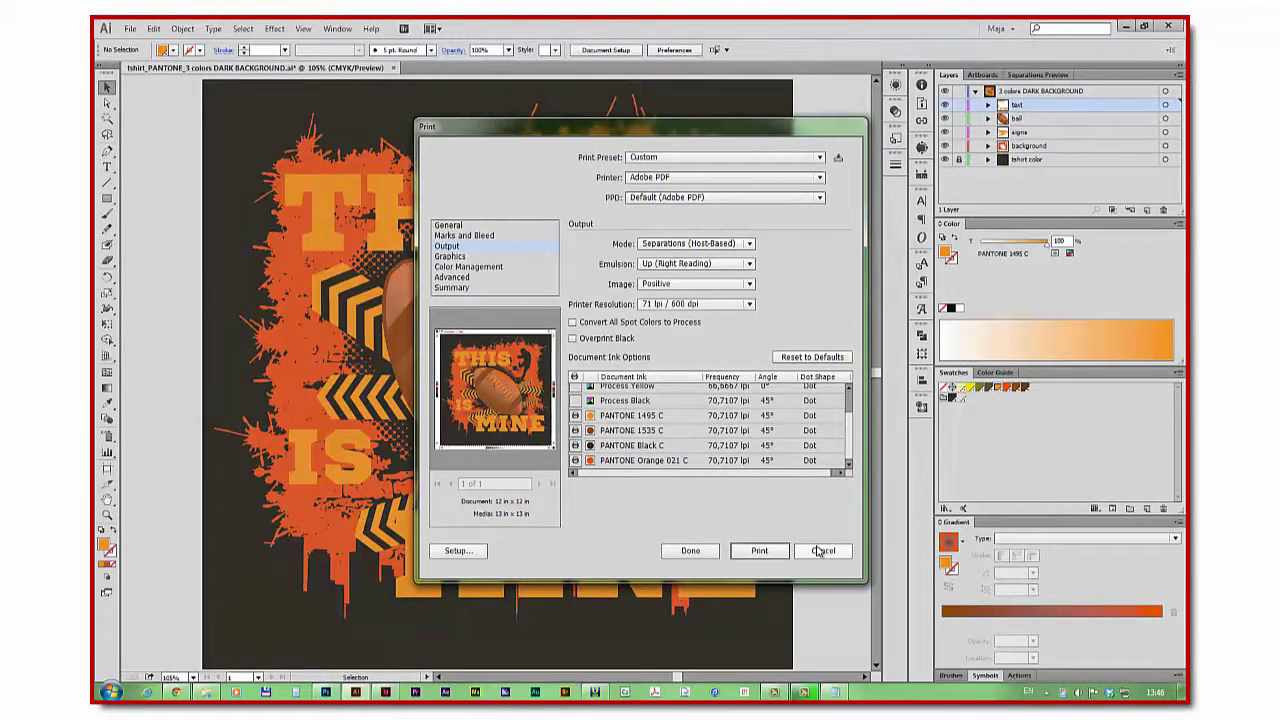
click(820, 551)
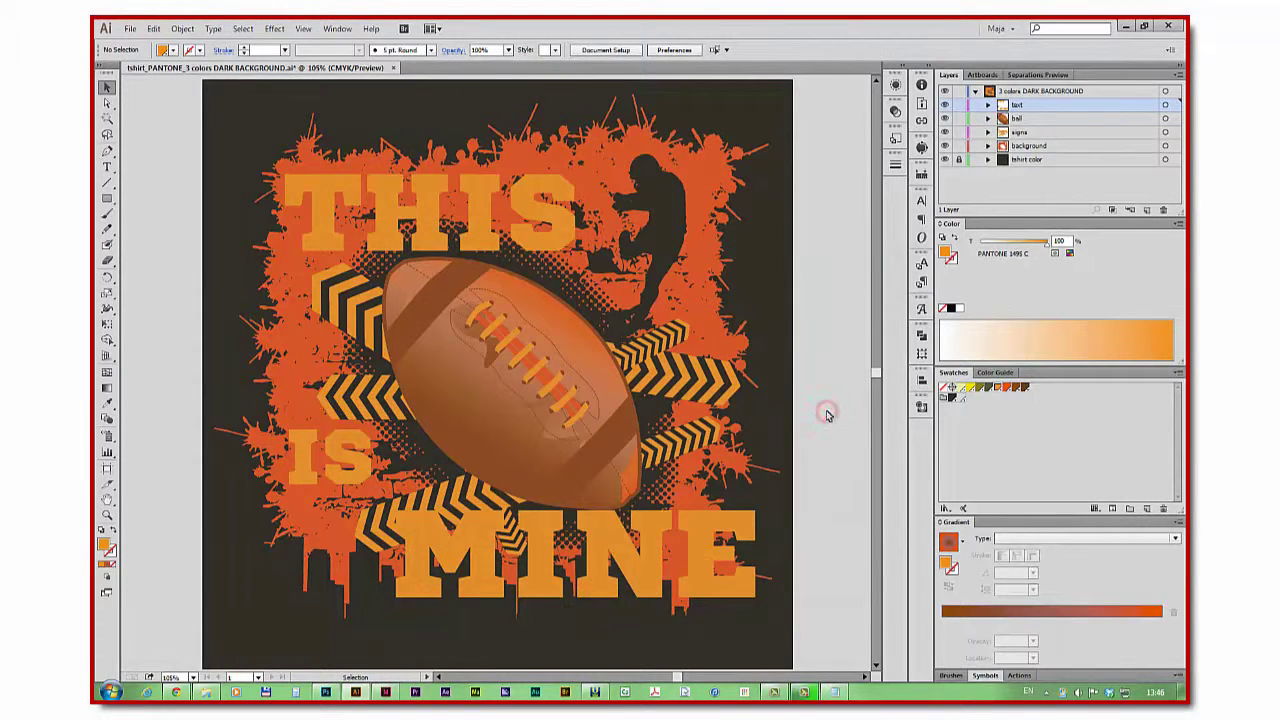
click(130, 28)
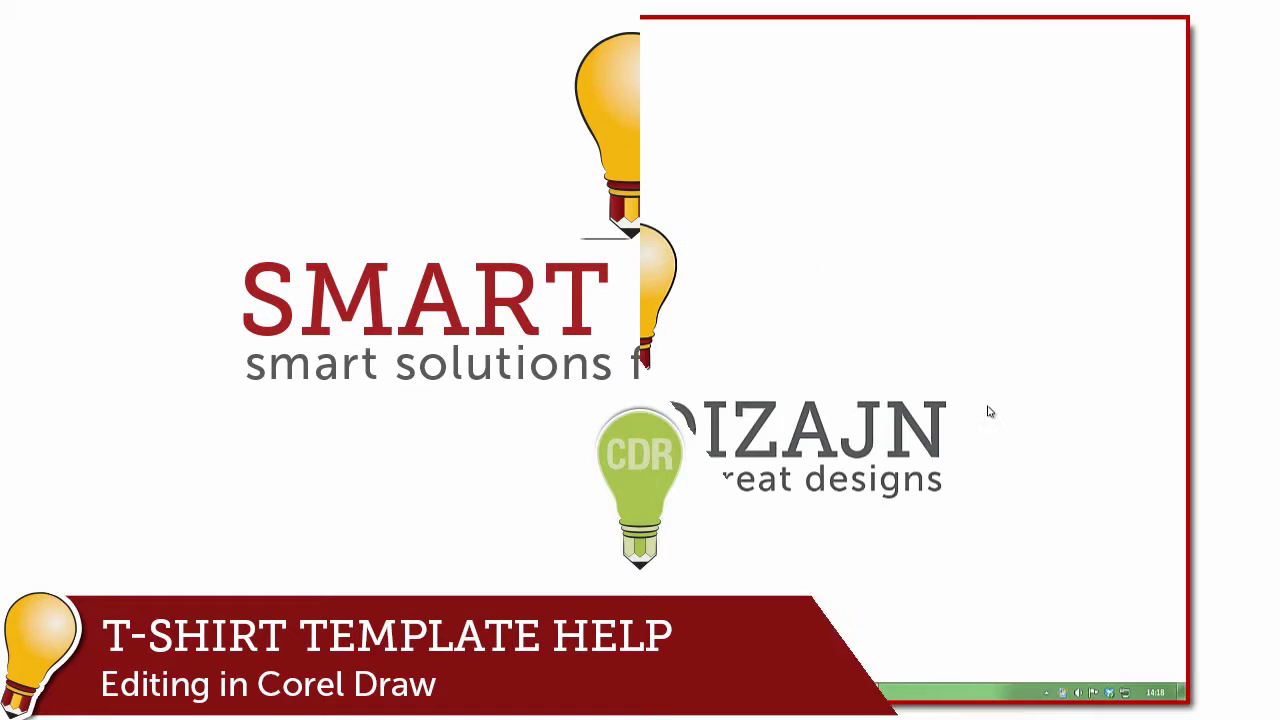
Open the file tshirt_CMYK_3 colors LIGHT.cdr from the single subfolder of the template's CDR folder in CorelDRAW
click(204, 692)
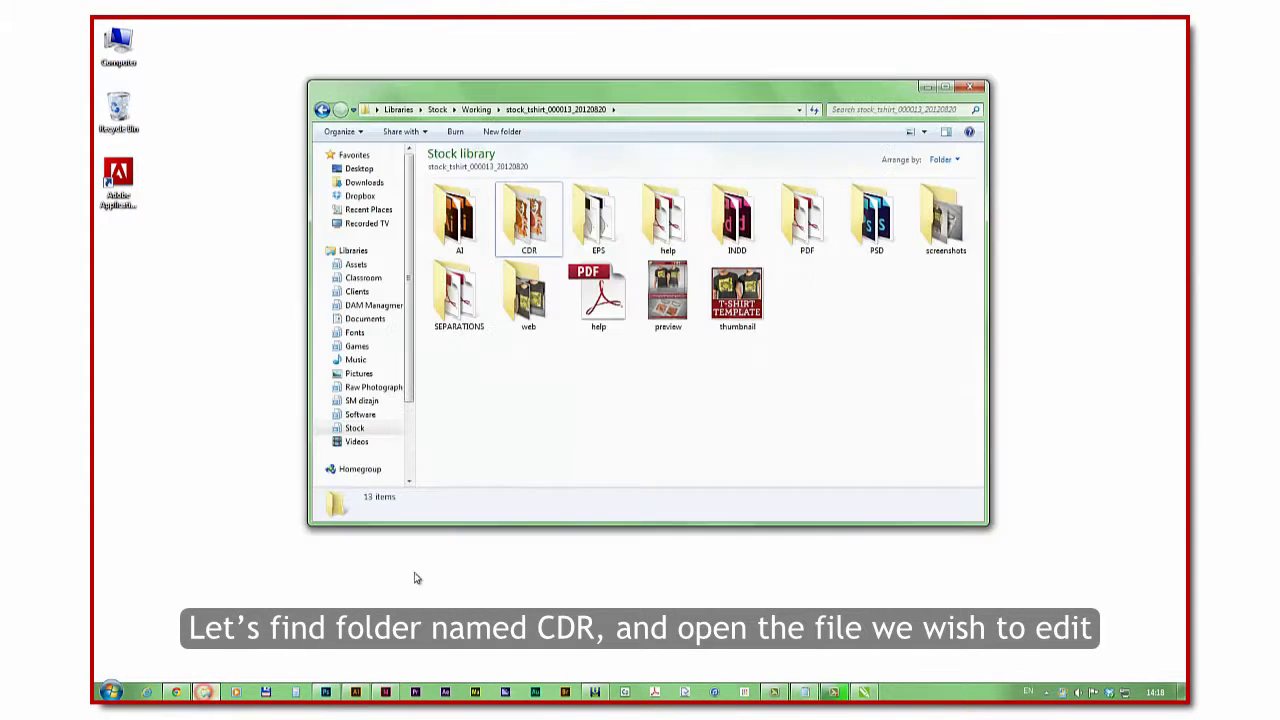
double_click(528, 216)
double_click(482, 214)
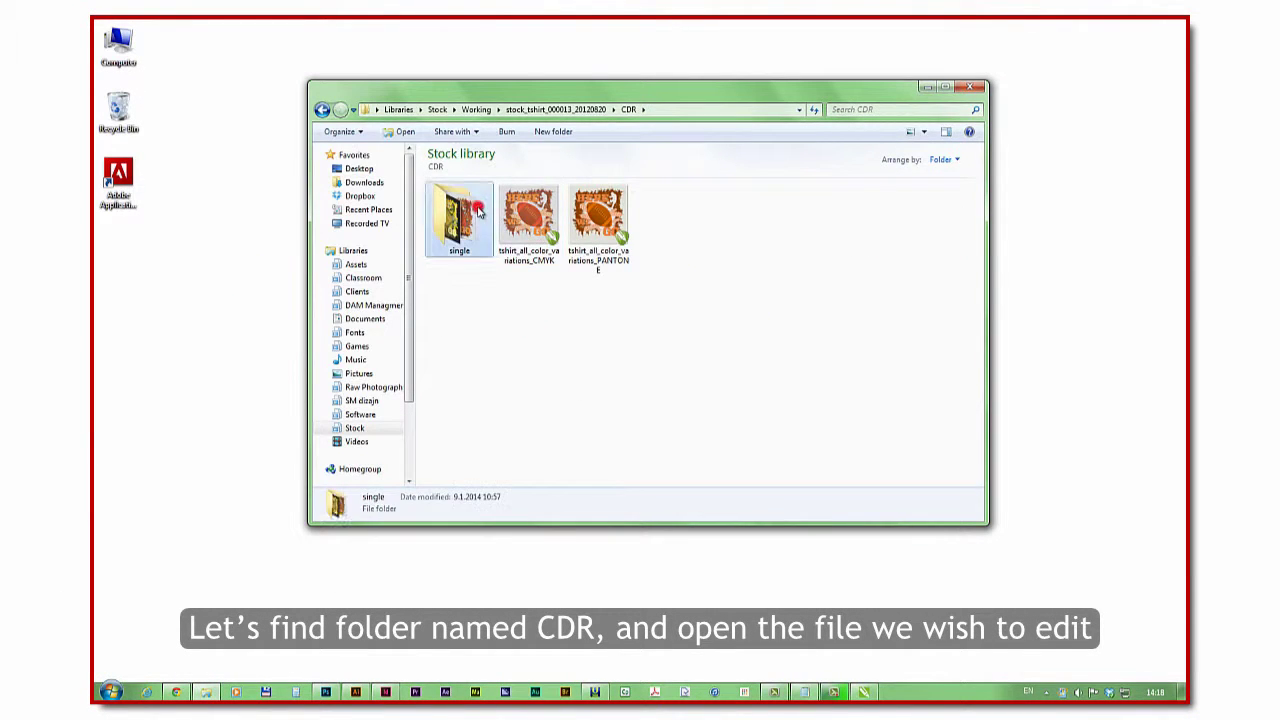
click(512, 206)
double_click(512, 206)
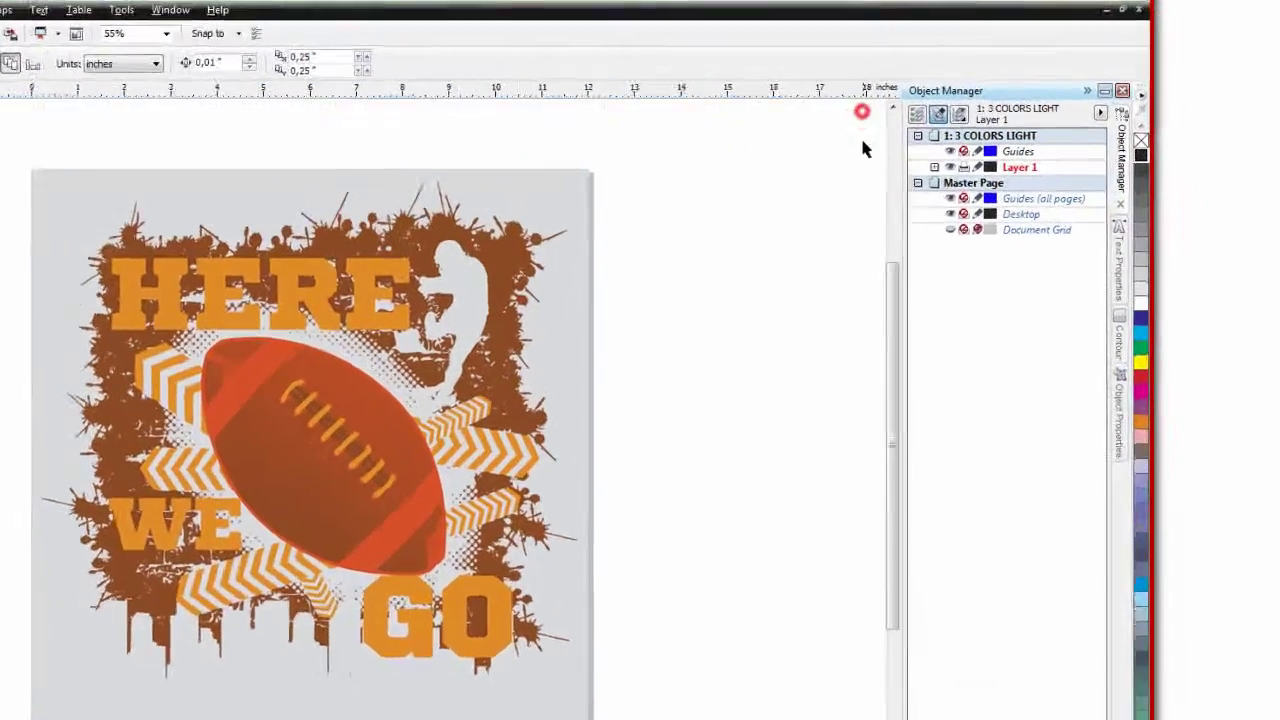
Expand Layer 1 in the Object Manager and examine which design parts its ball, background and tsirt color objects represent
click(977, 119)
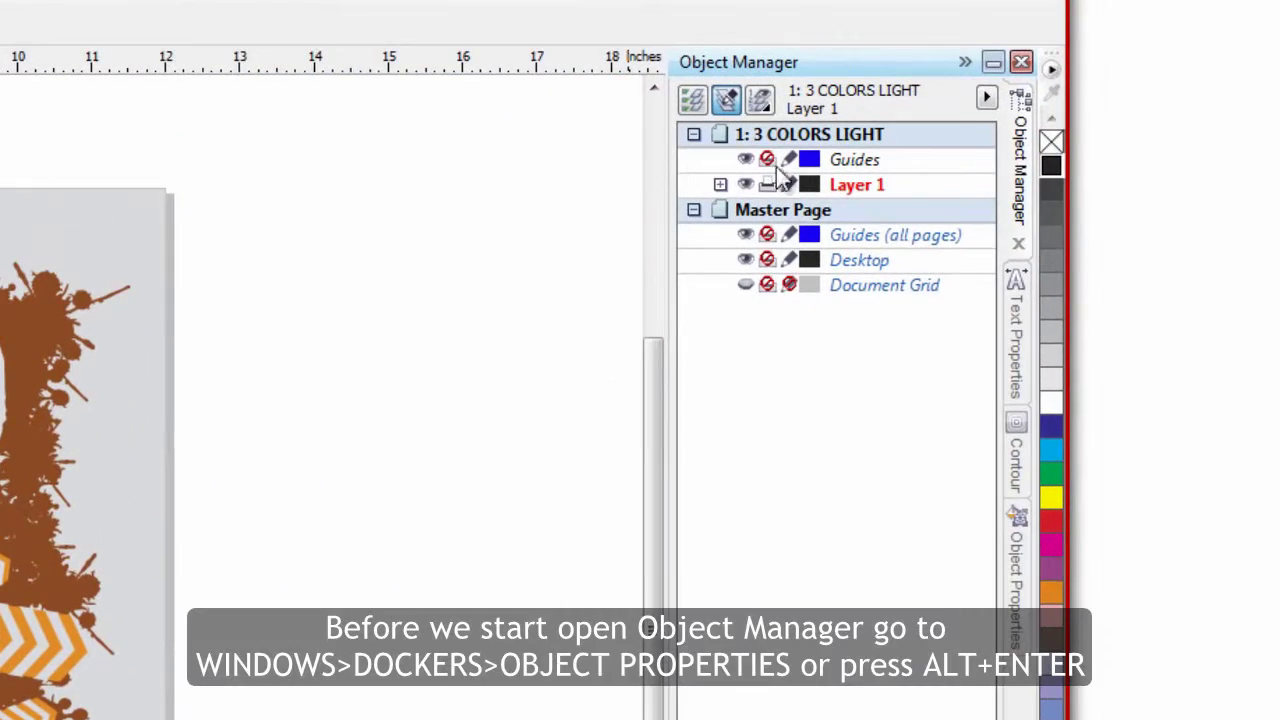
click(720, 184)
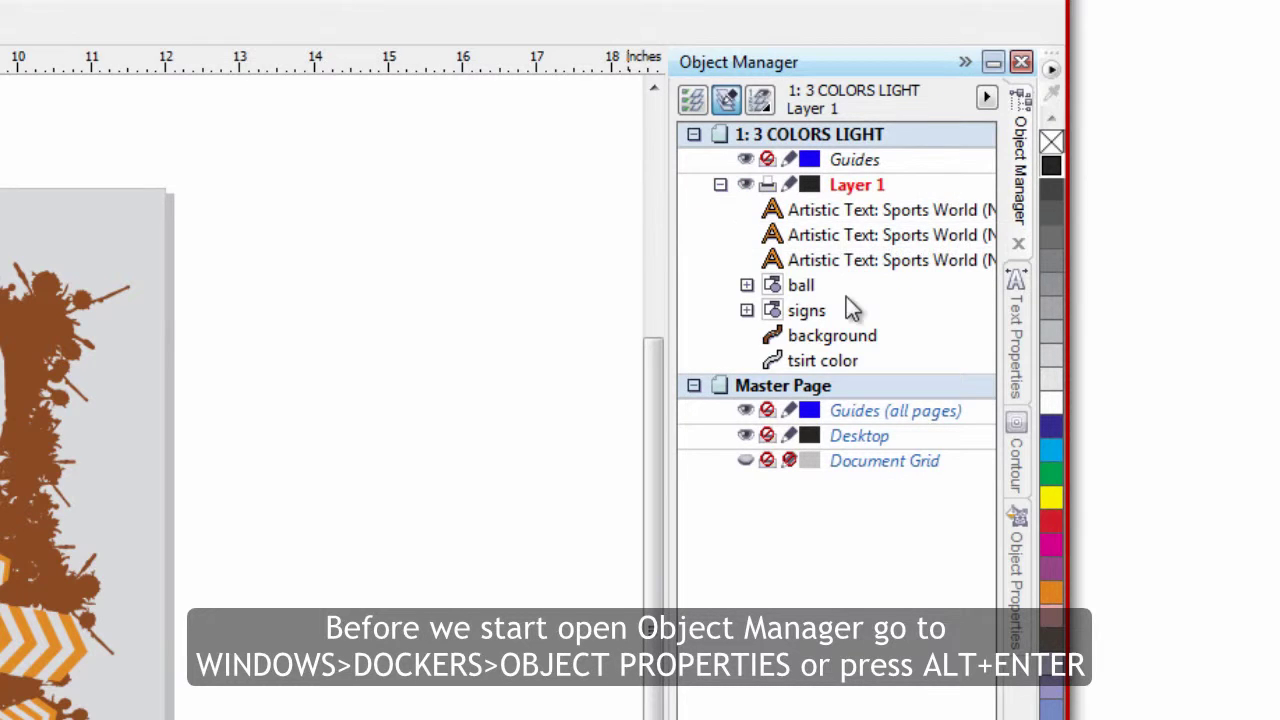
click(795, 288)
click(782, 360)
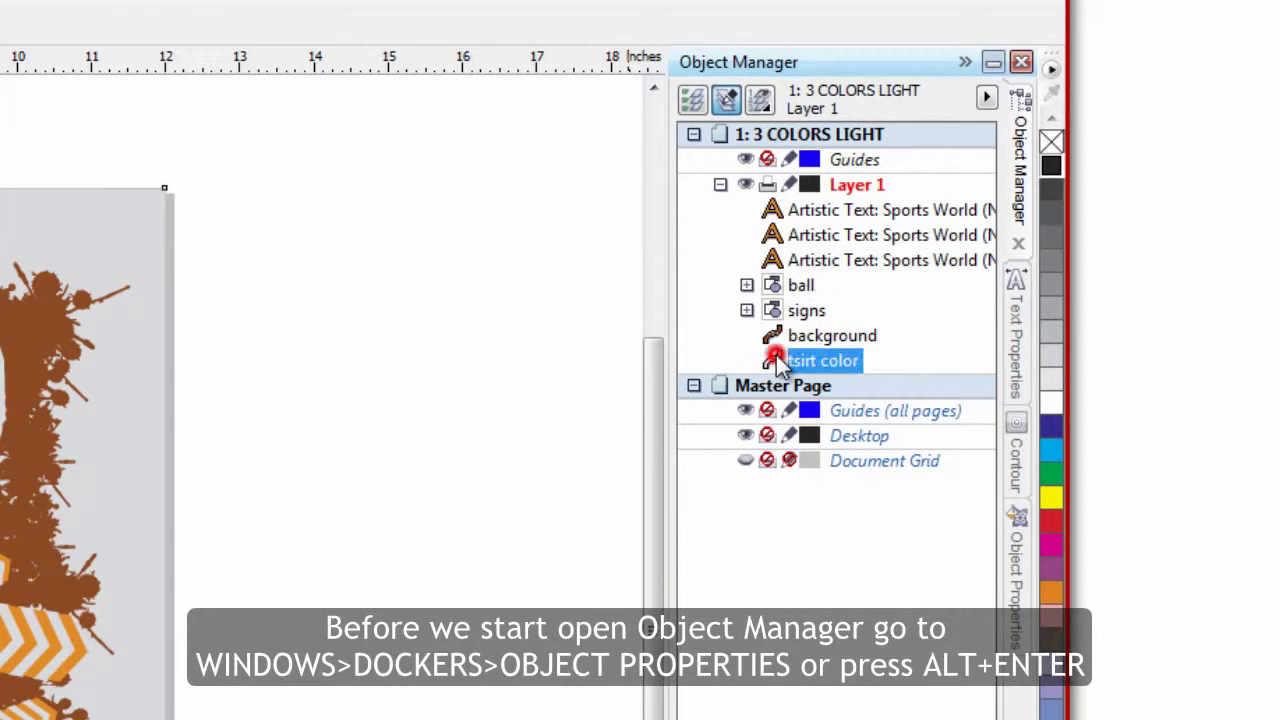
click(808, 337)
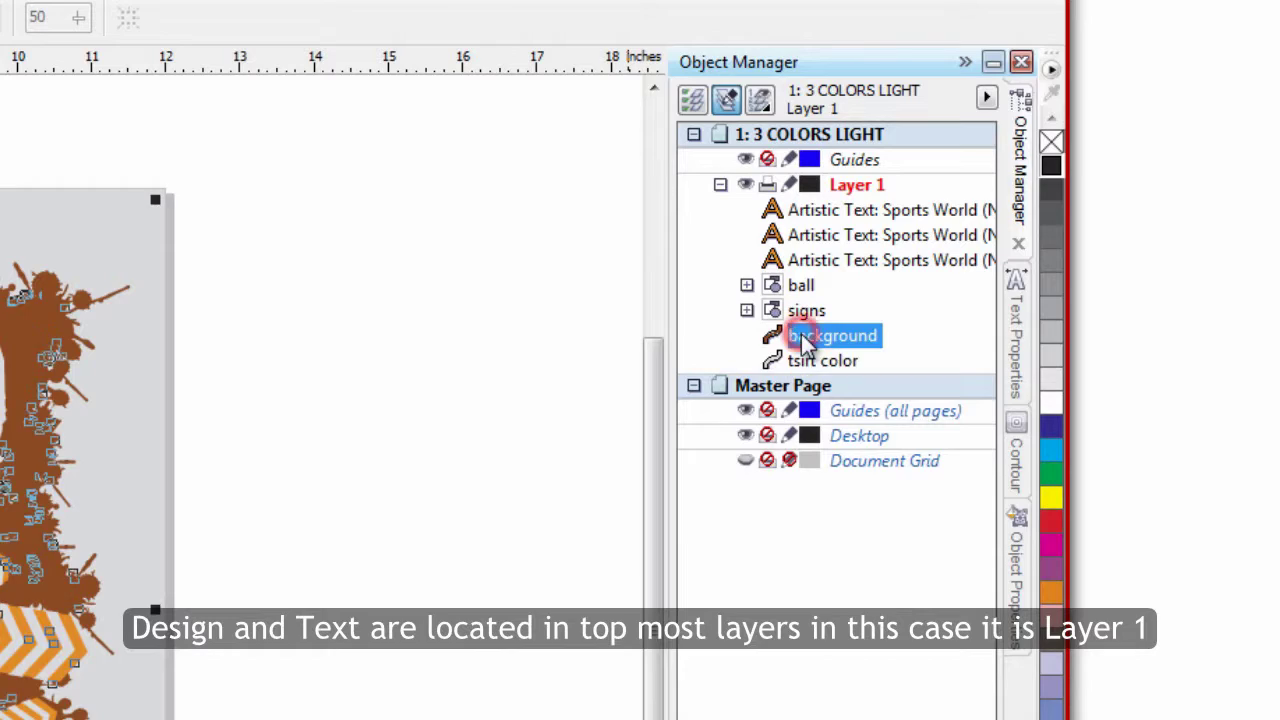
click(800, 361)
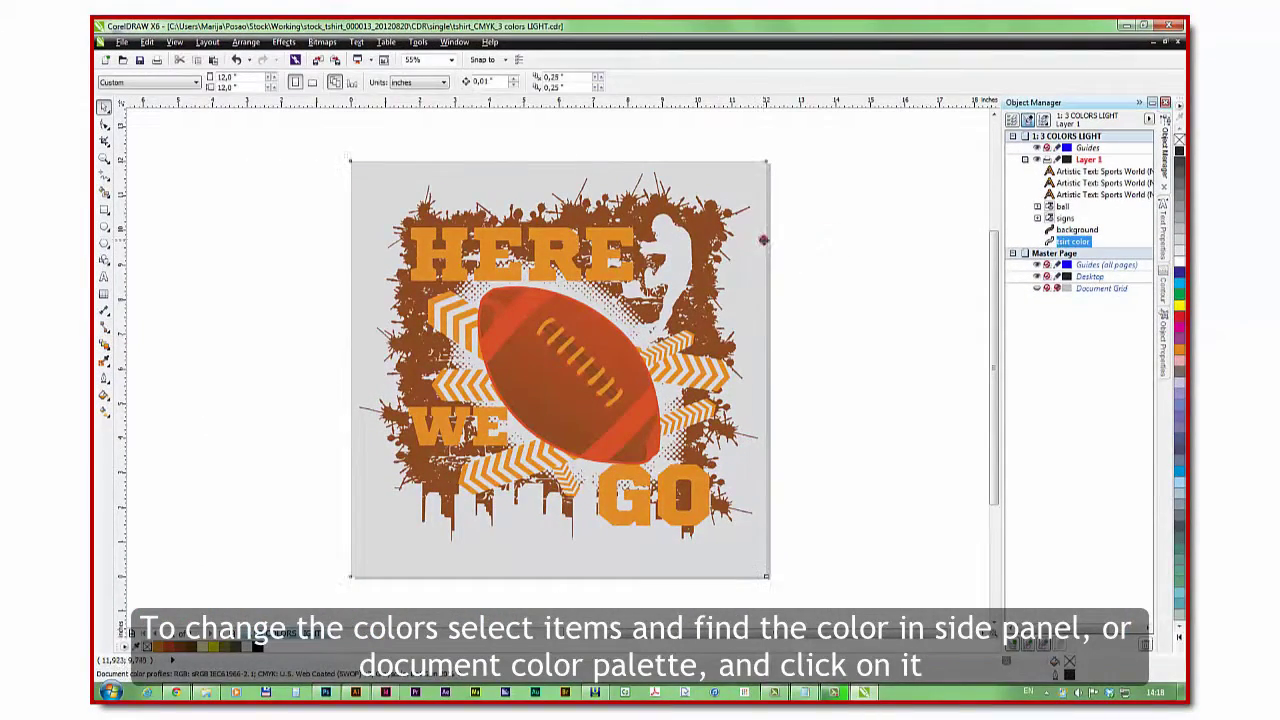
Fill the tsirt color square with black and the splattered background object with yellow, then deselect
click(763, 240)
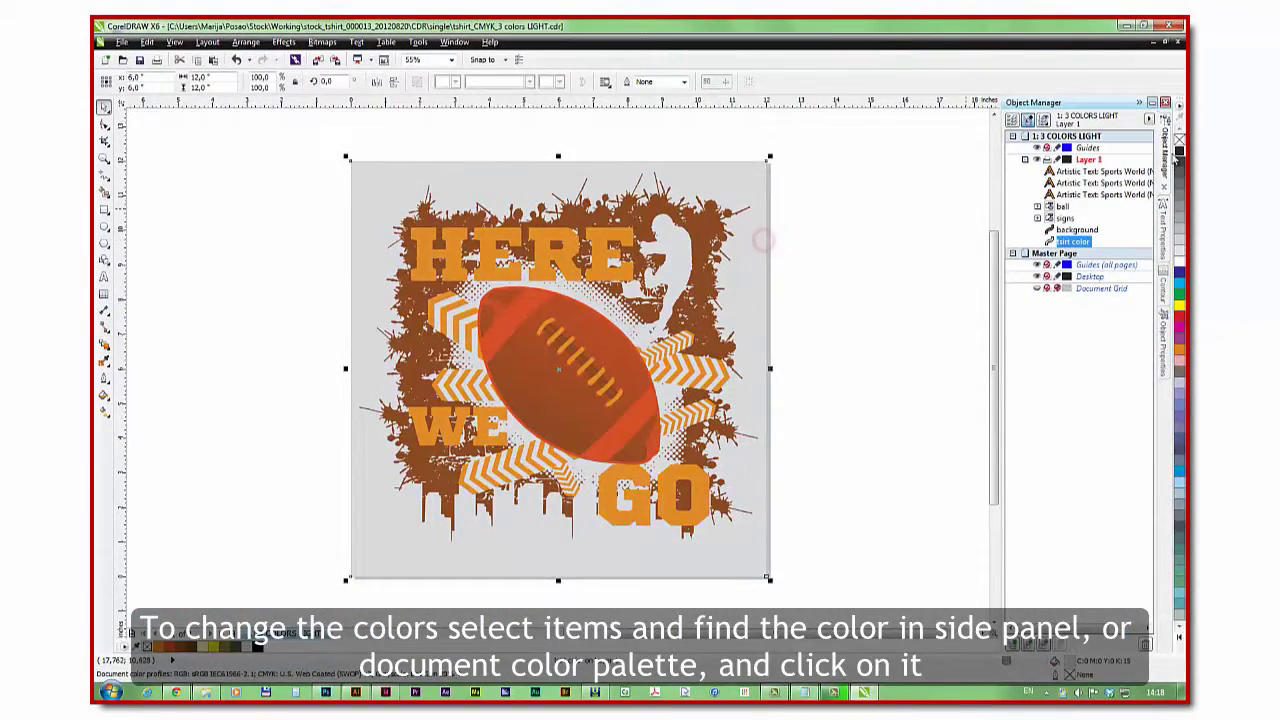
click(1180, 150)
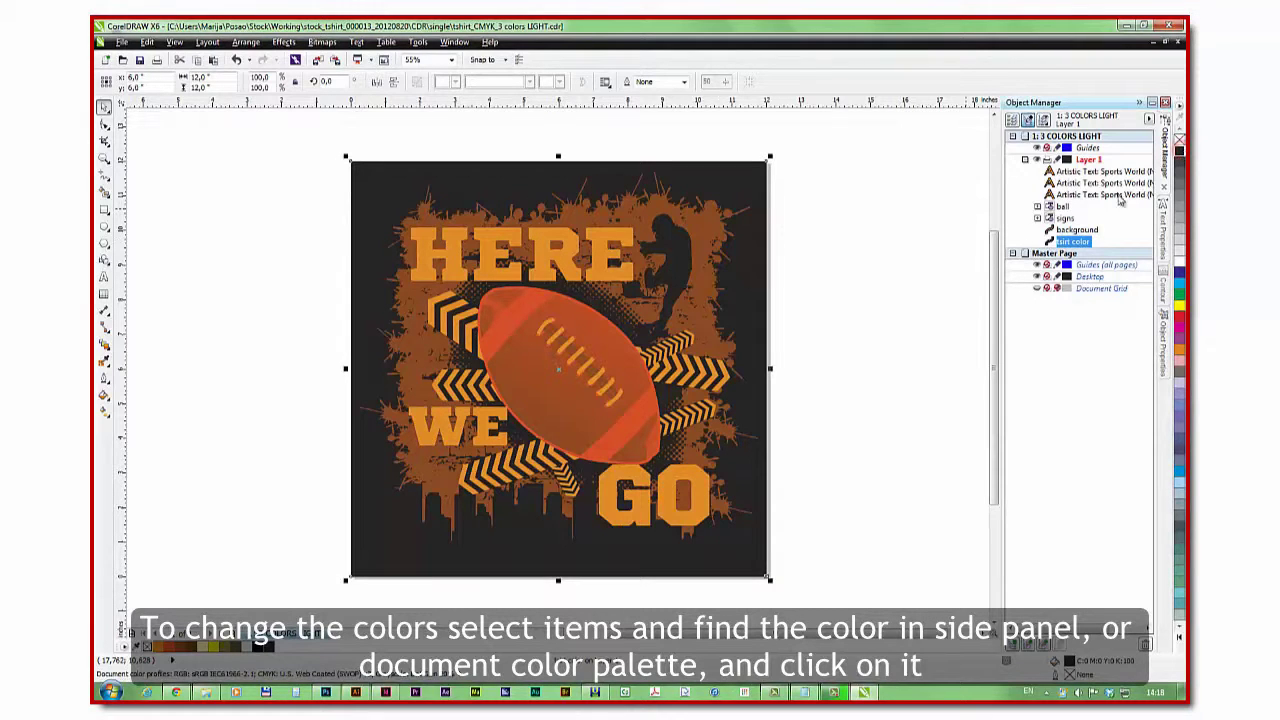
click(707, 230)
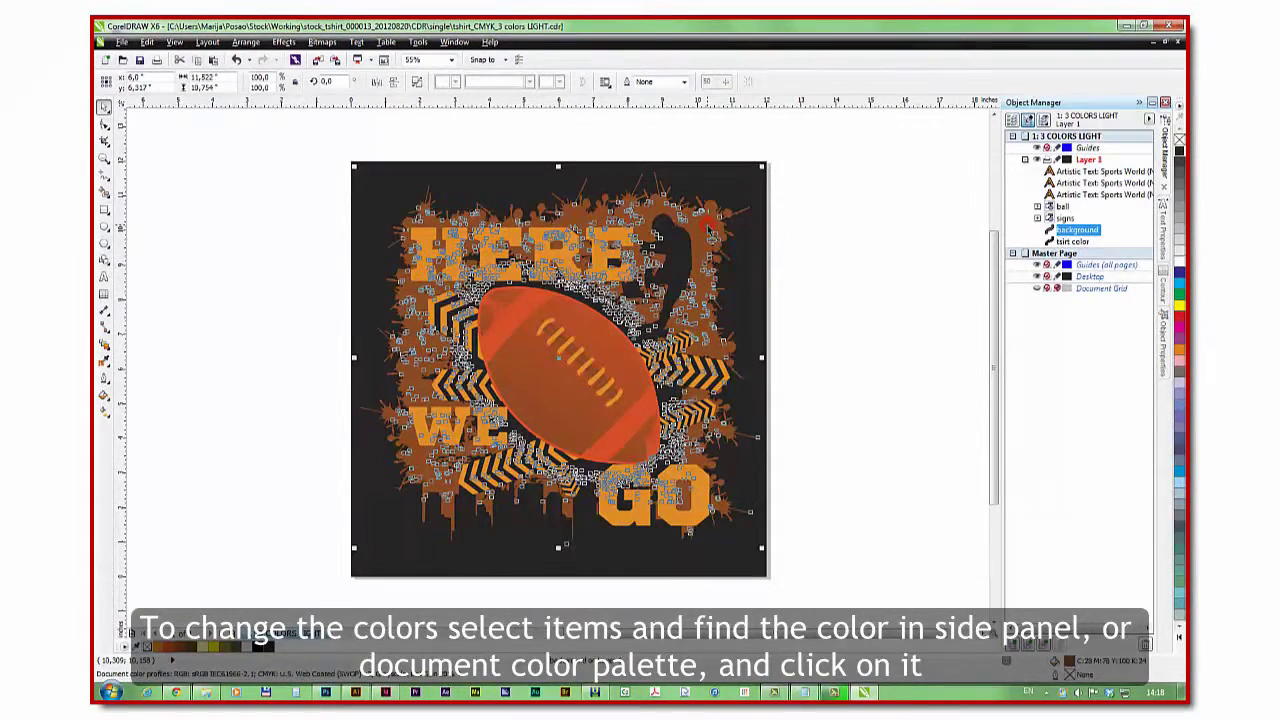
click(214, 647)
click(247, 479)
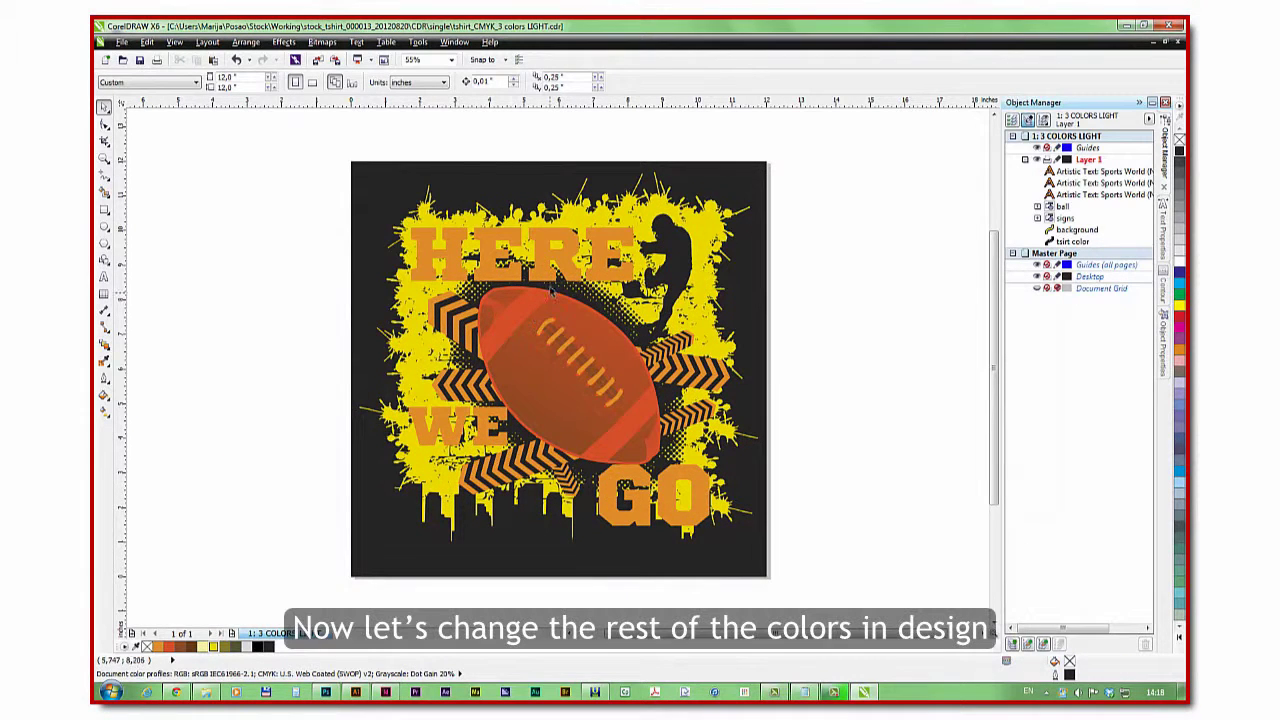
Fill the signs group and the words HERE, WE and GO together with pale yellow from the document colors, then deselect
click(730, 378)
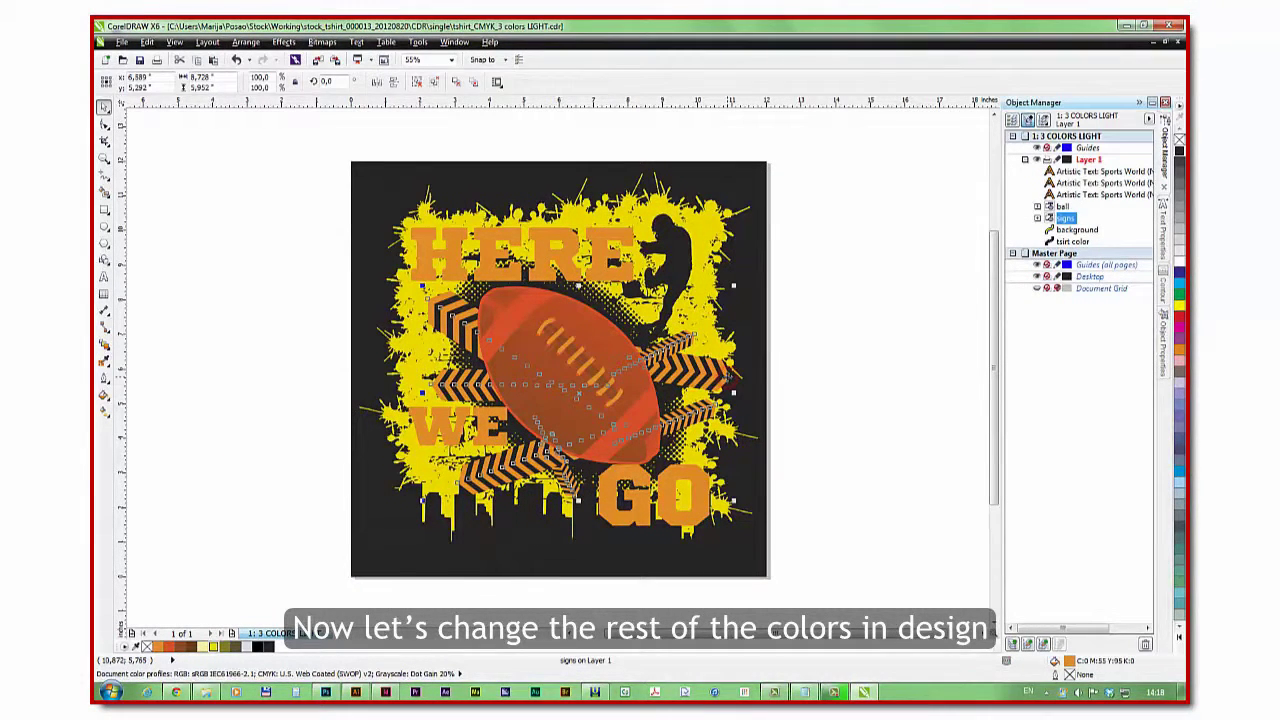
shift+click(481, 438)
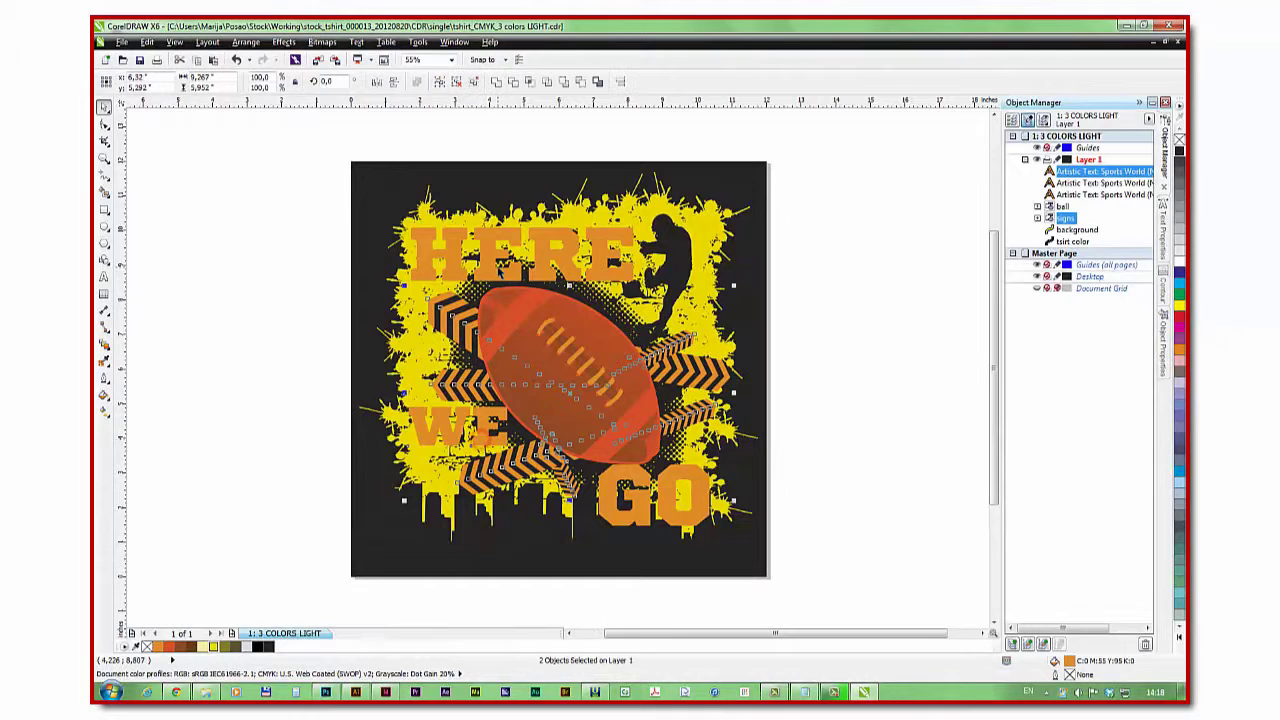
shift+click(497, 272)
shift+click(641, 516)
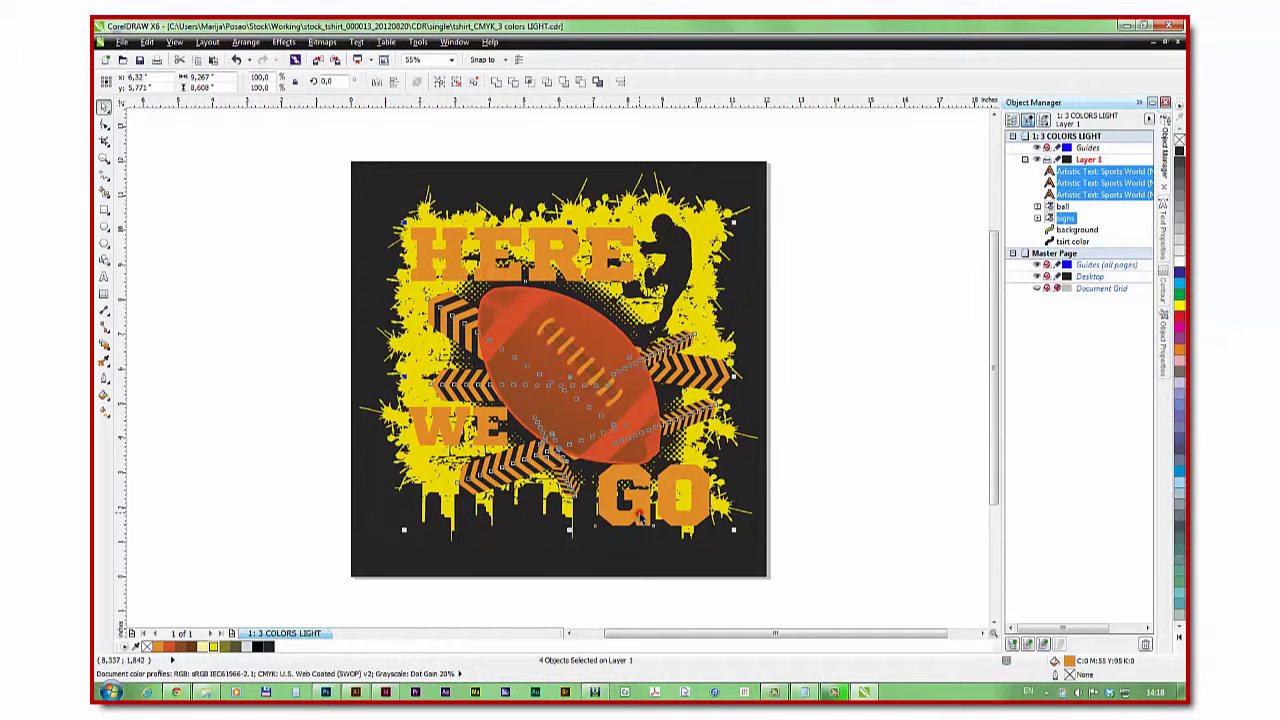
click(201, 650)
click(250, 452)
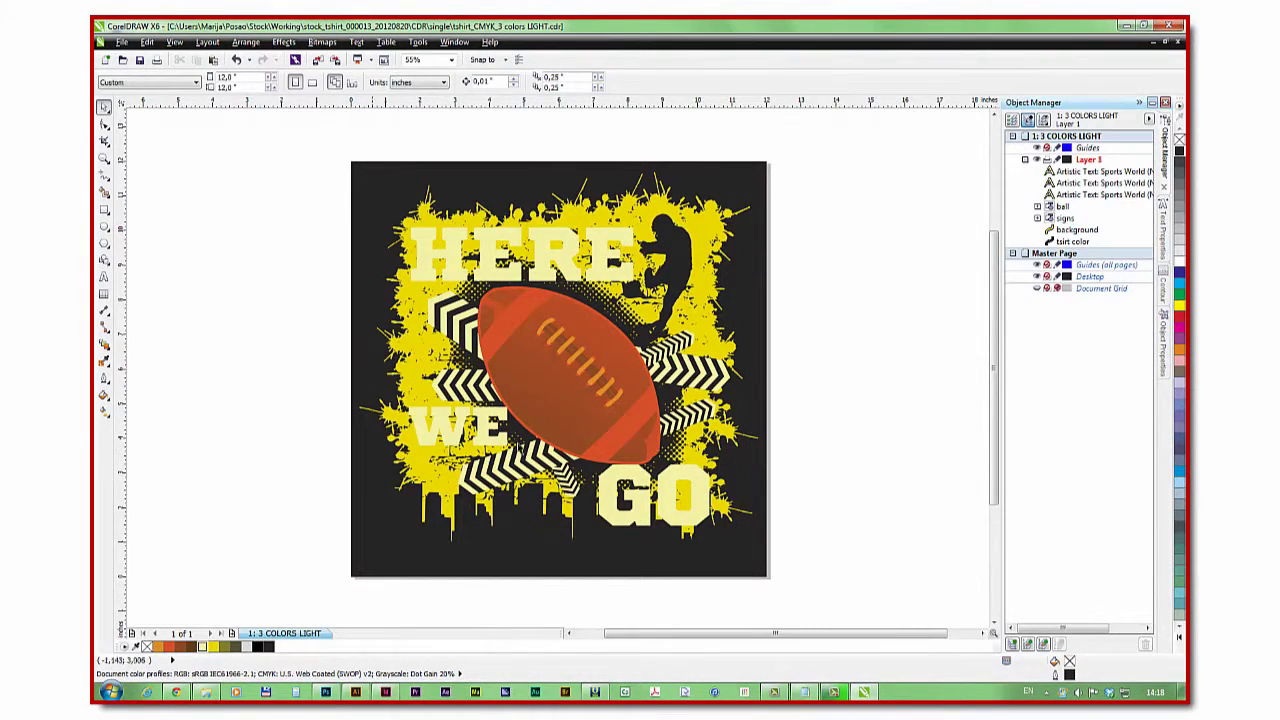
Fill the outline, stitches, side straps, holes and tie shadows inside the ball group with olive green from the document colors
click(640, 398)
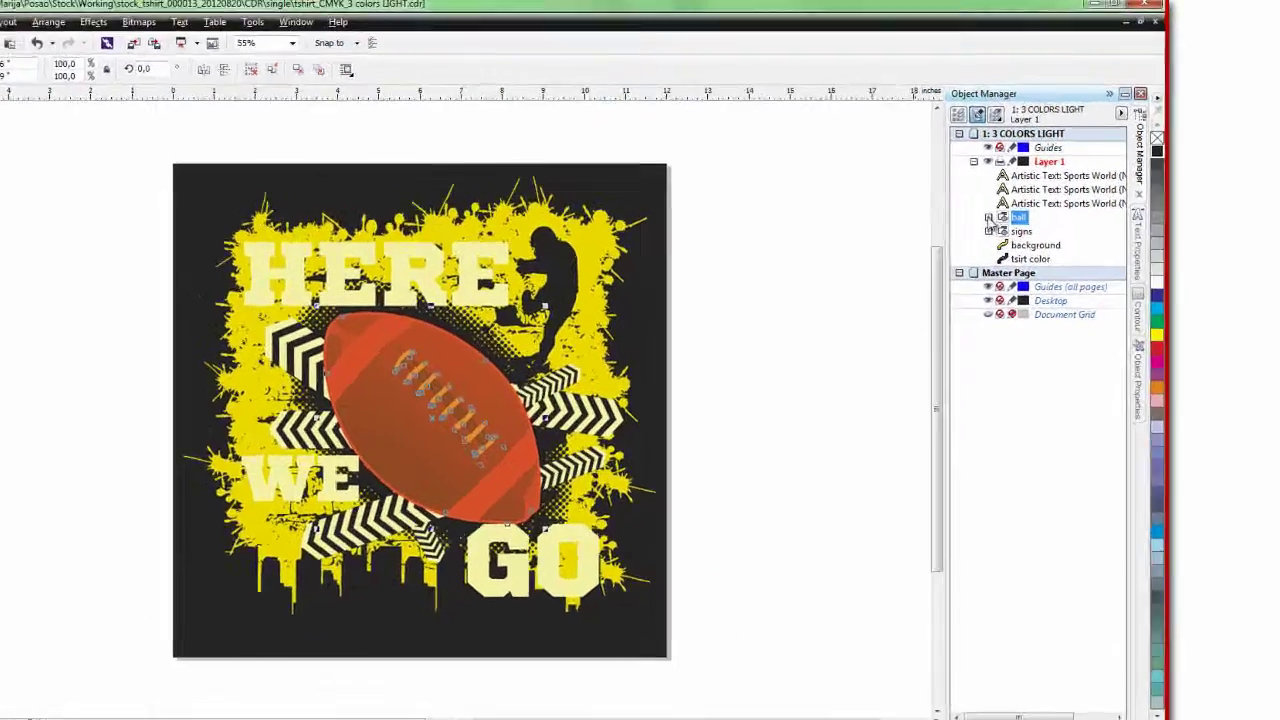
click(1037, 206)
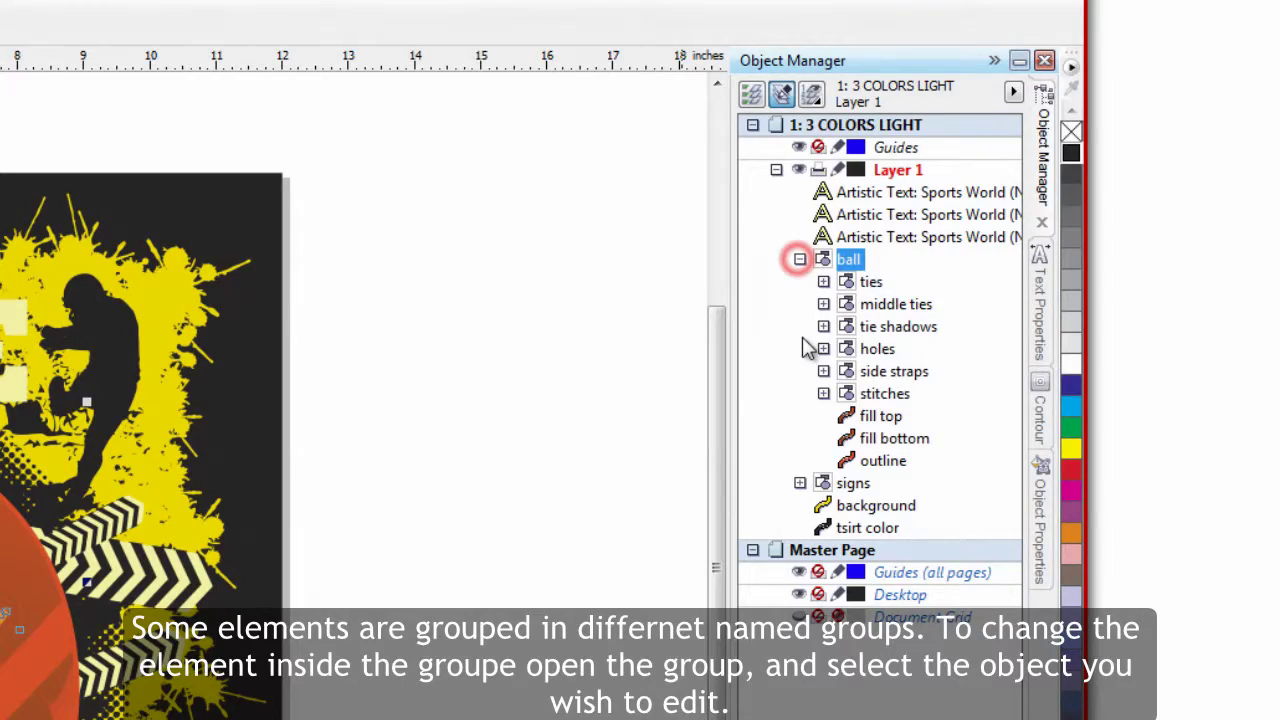
click(866, 461)
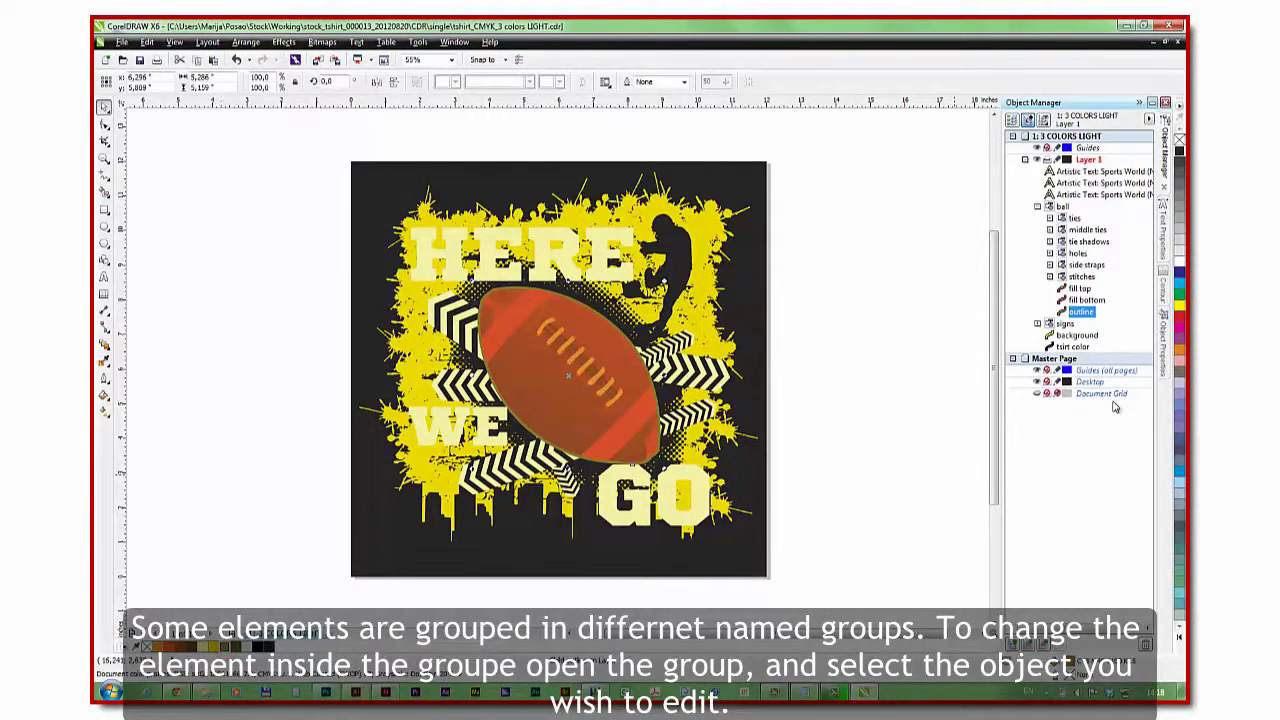
click(1084, 277)
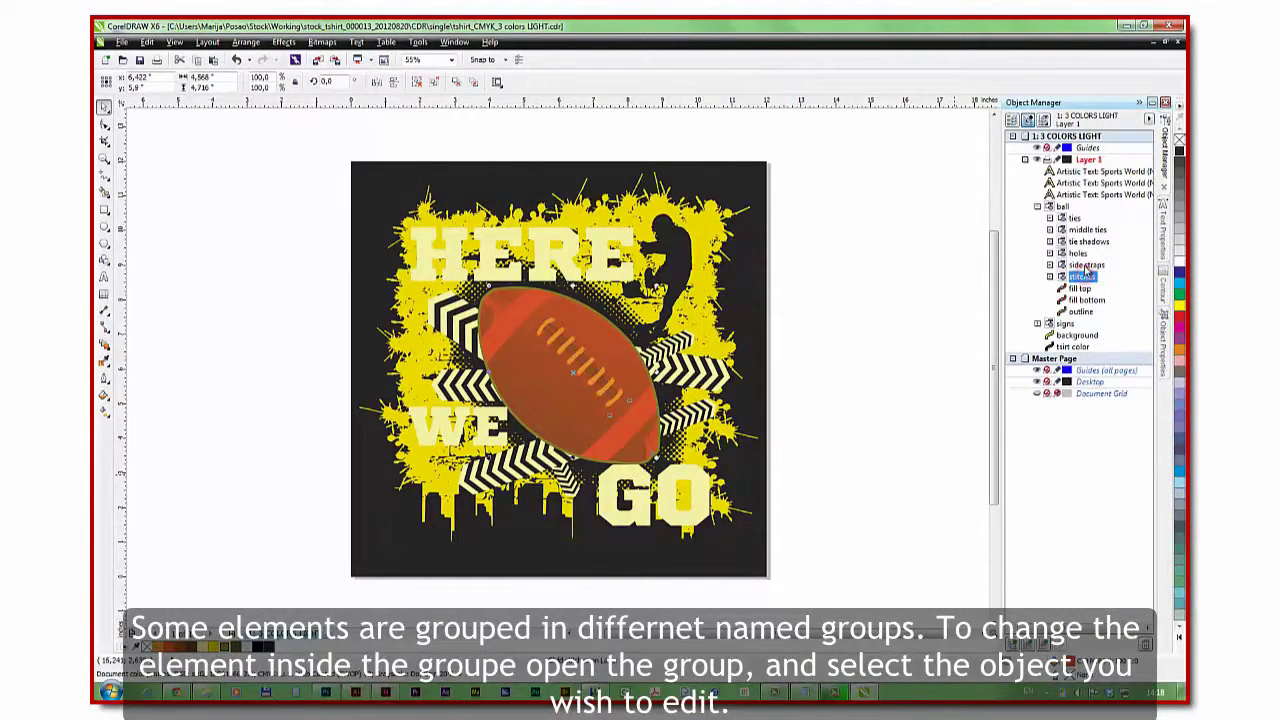
shift+click(1085, 265)
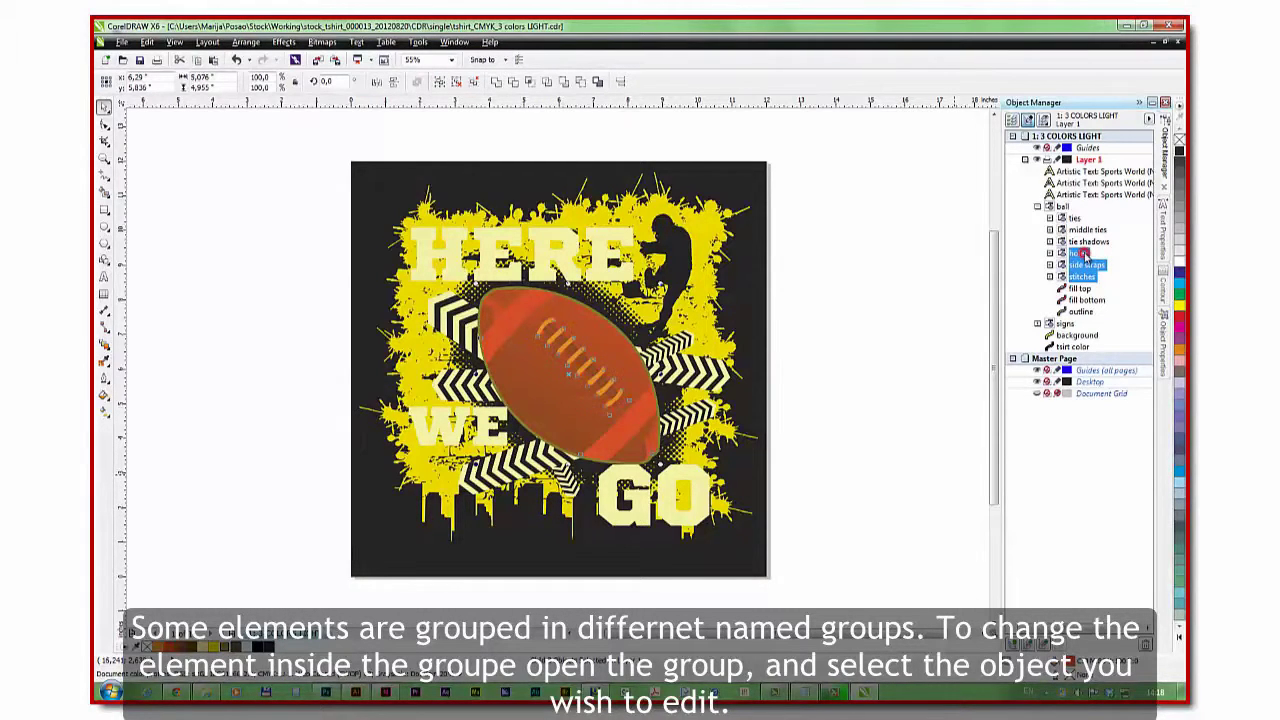
shift+click(1085, 242)
click(224, 648)
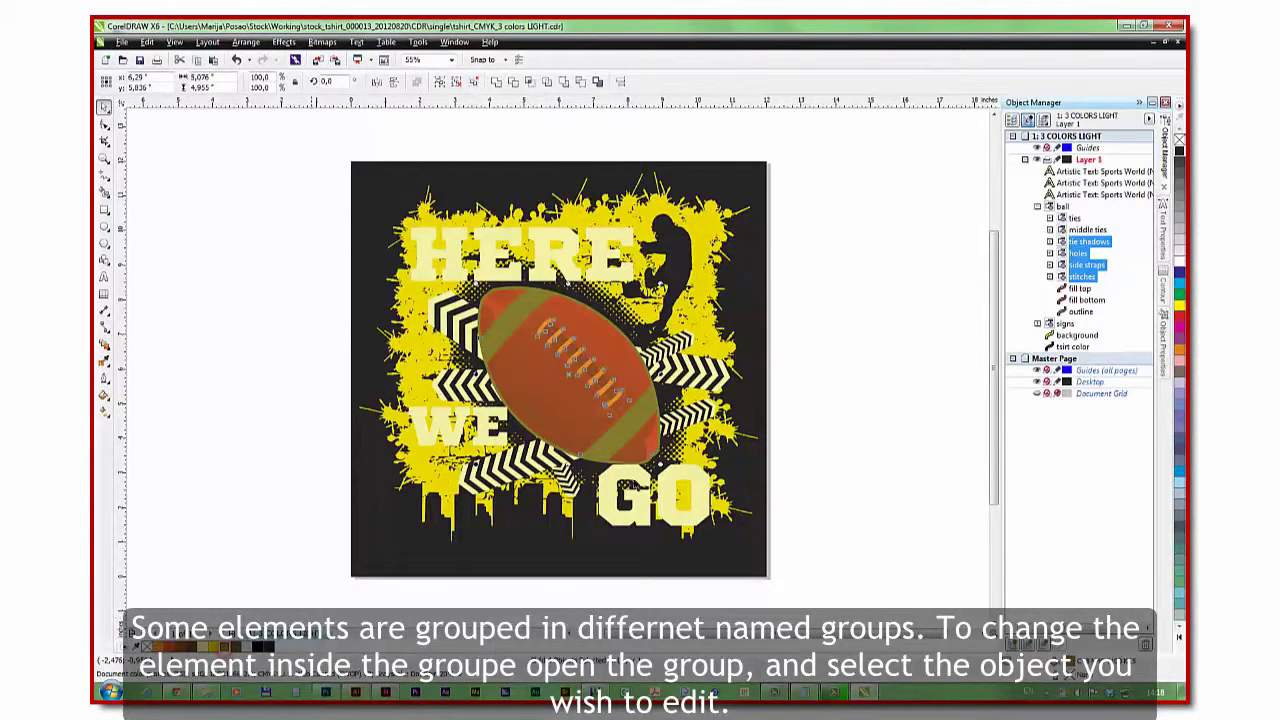
Fill the ball's middle ties with yellow and its ties with pale yellow
click(1087, 230)
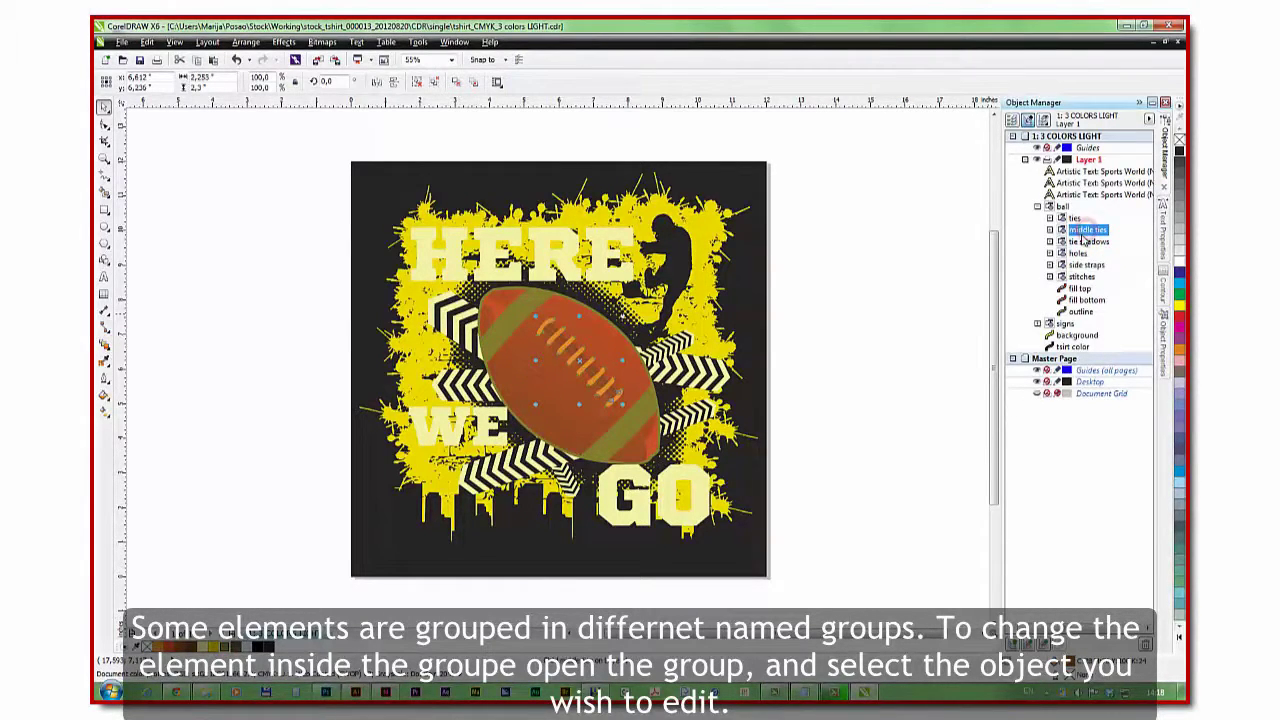
click(213, 648)
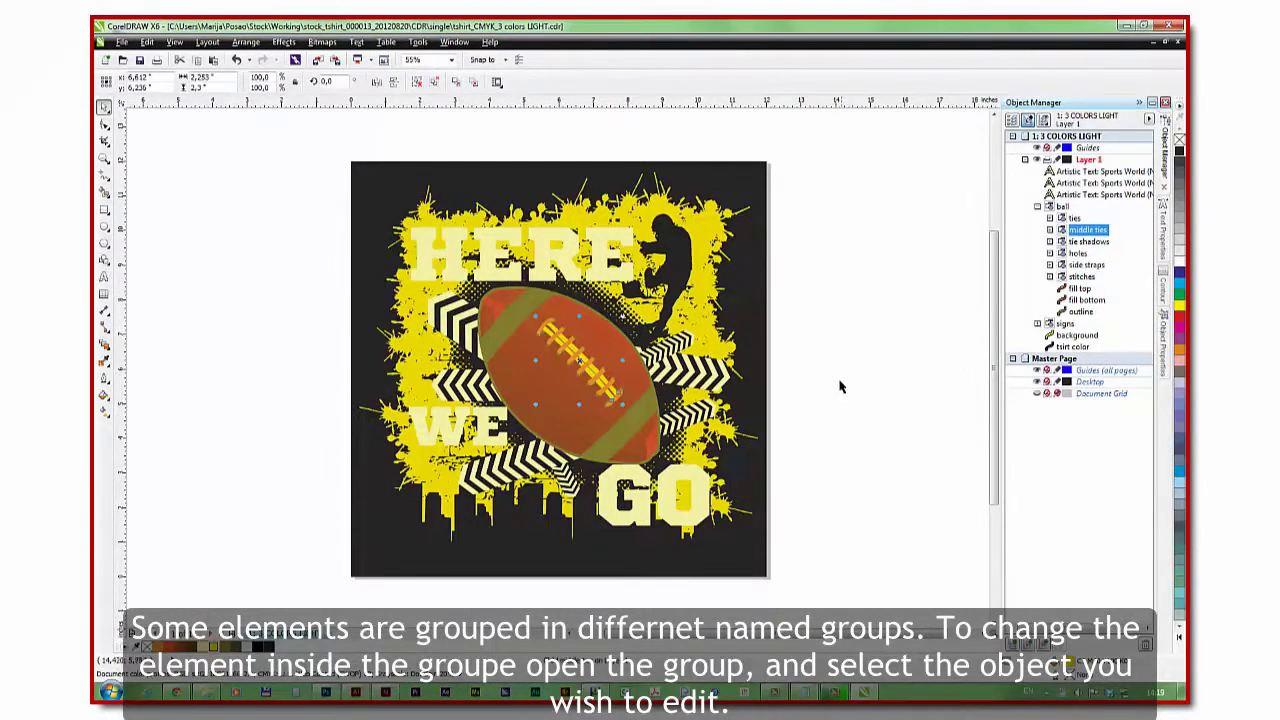
click(1068, 217)
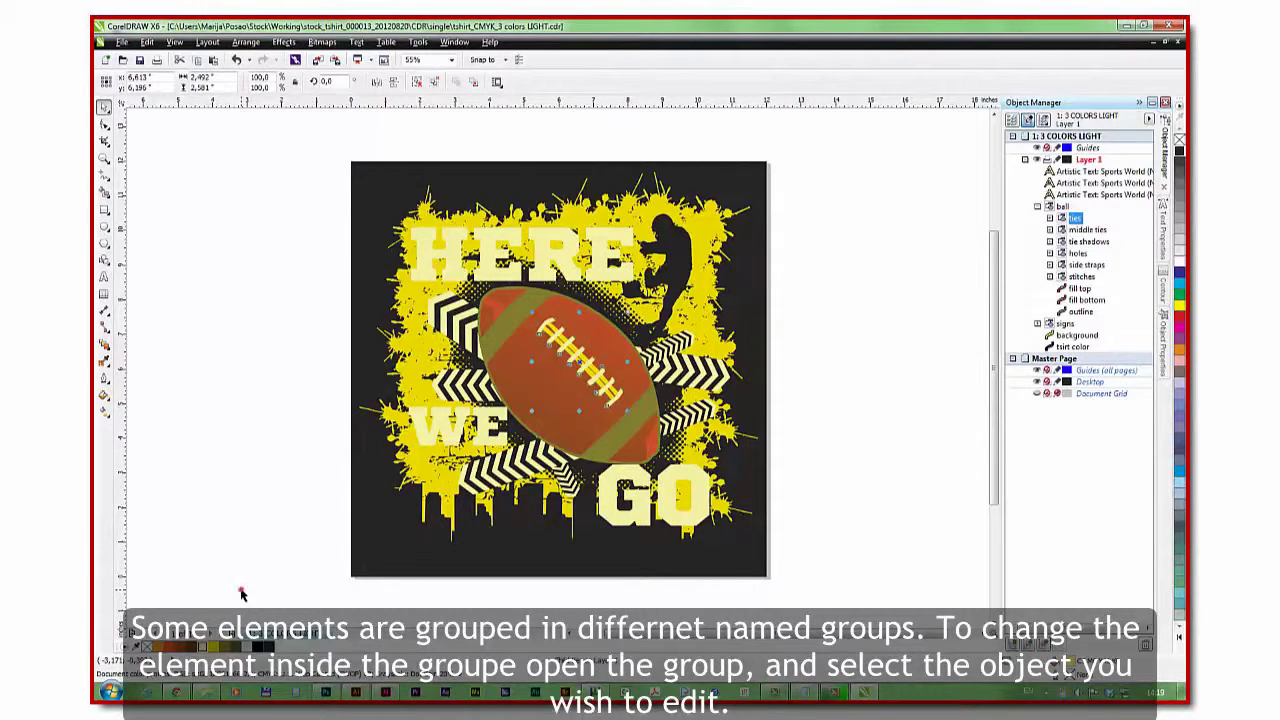
Set the From color of the ball's fill bottom fountain fill to yellow C5 M10 Y100 K0 from the Document Palette
click(1080, 300)
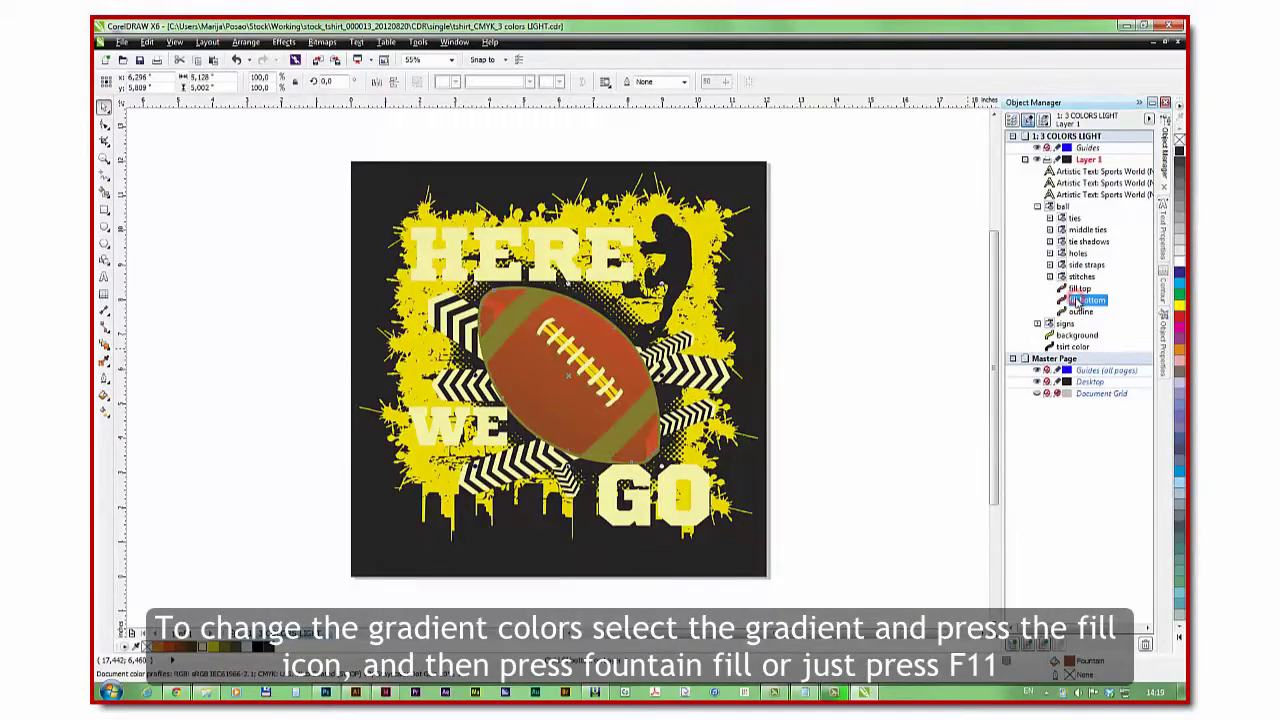
click(106, 396)
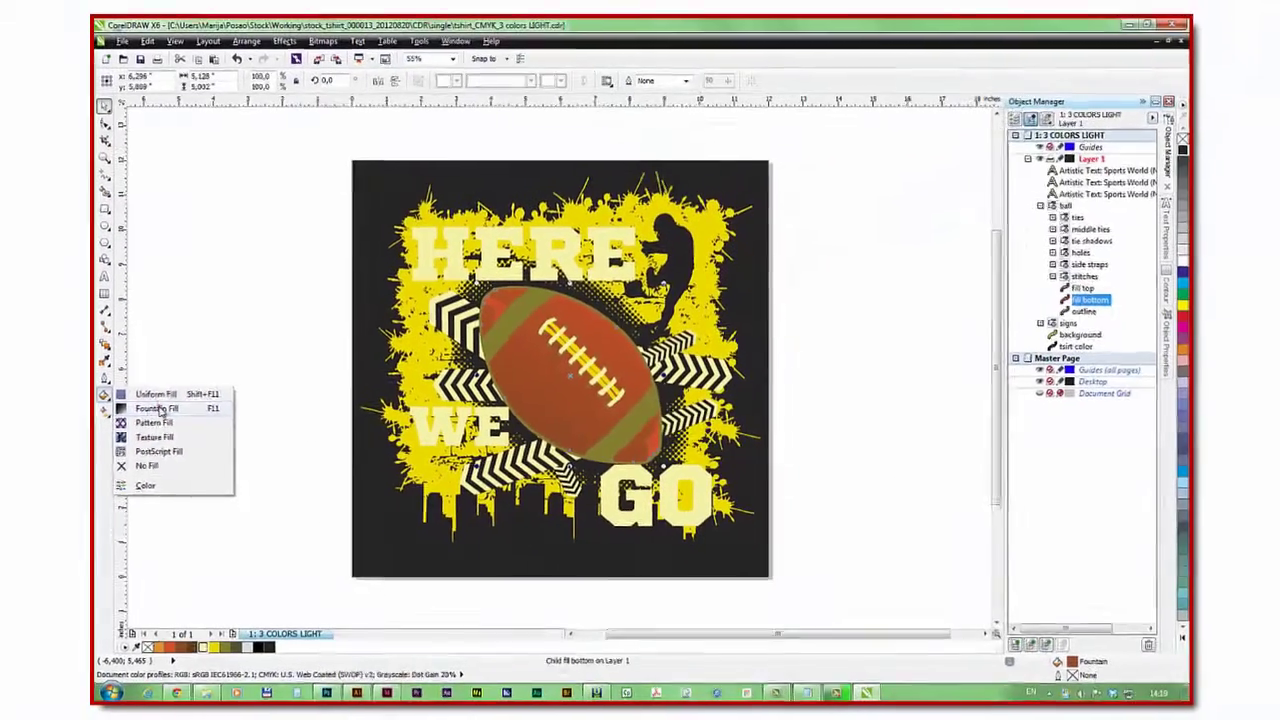
click(157, 408)
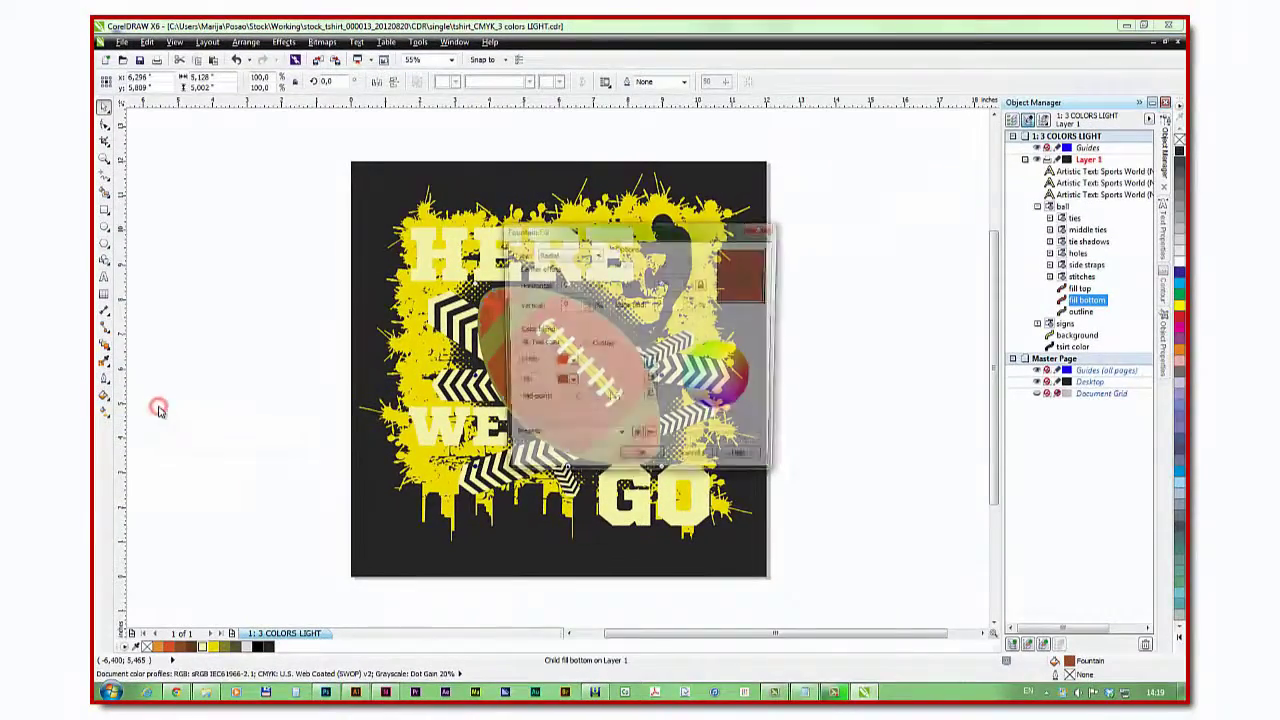
click(569, 363)
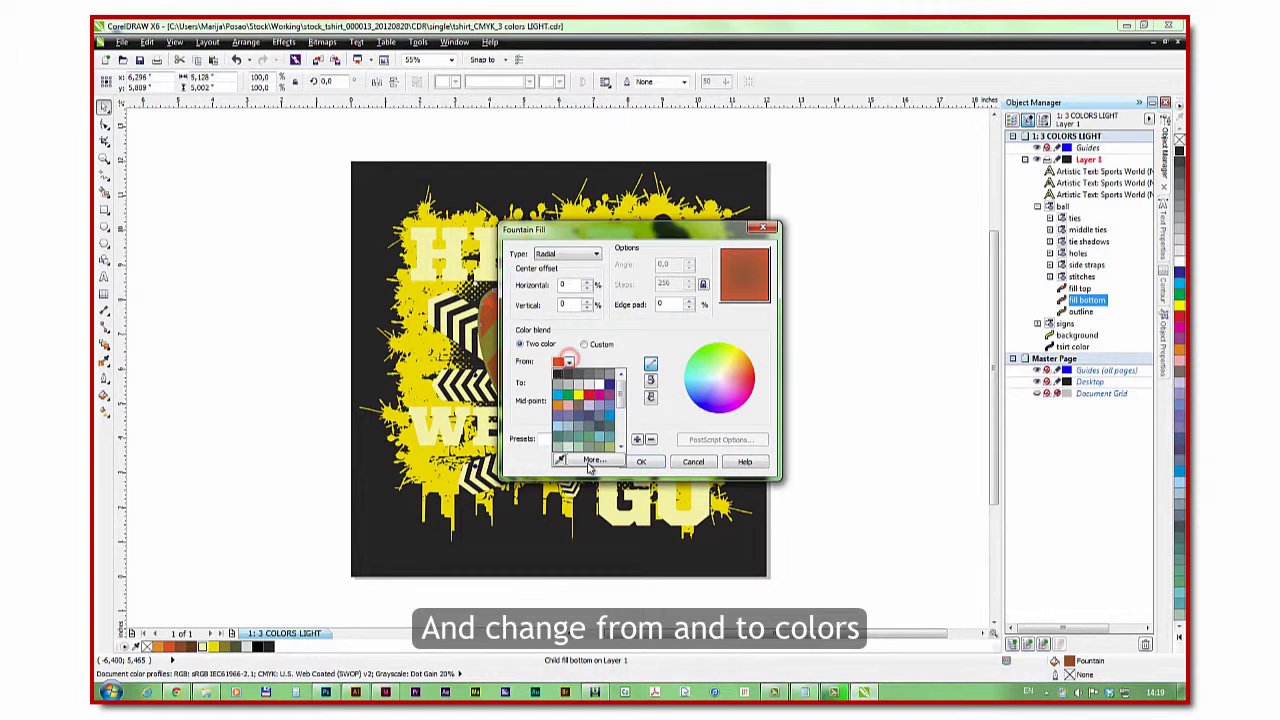
click(590, 461)
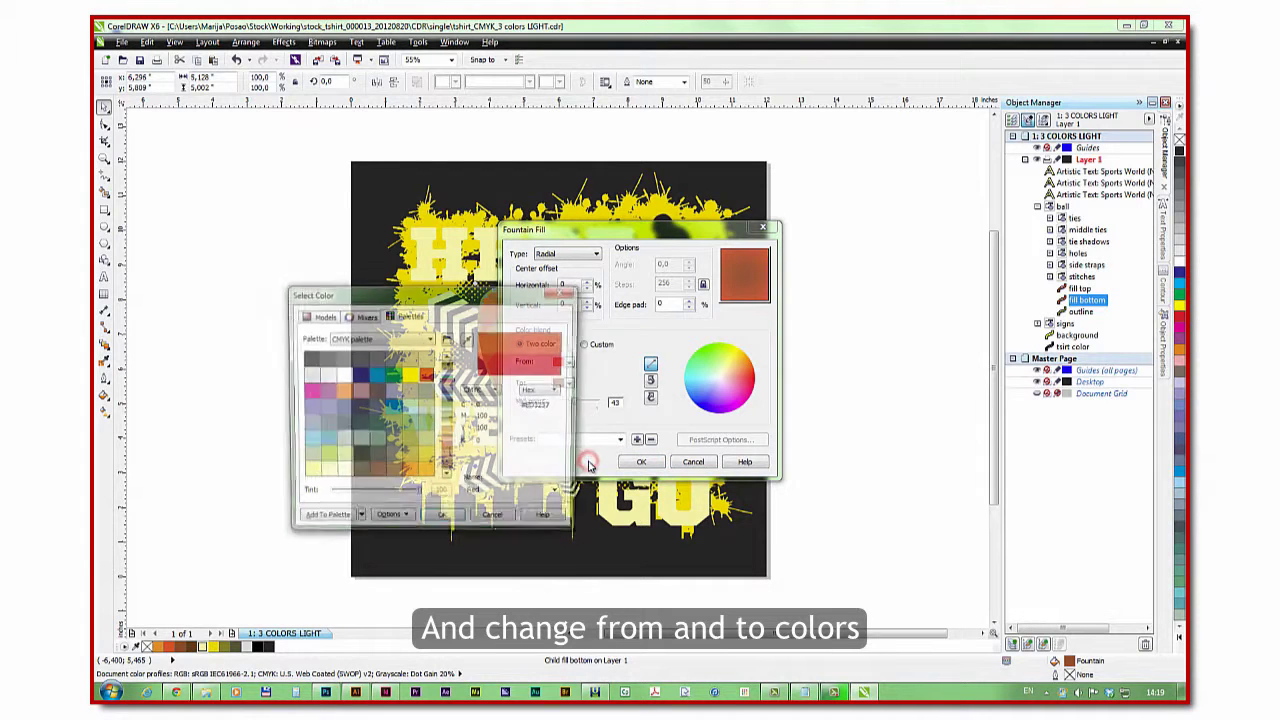
click(418, 340)
click(386, 354)
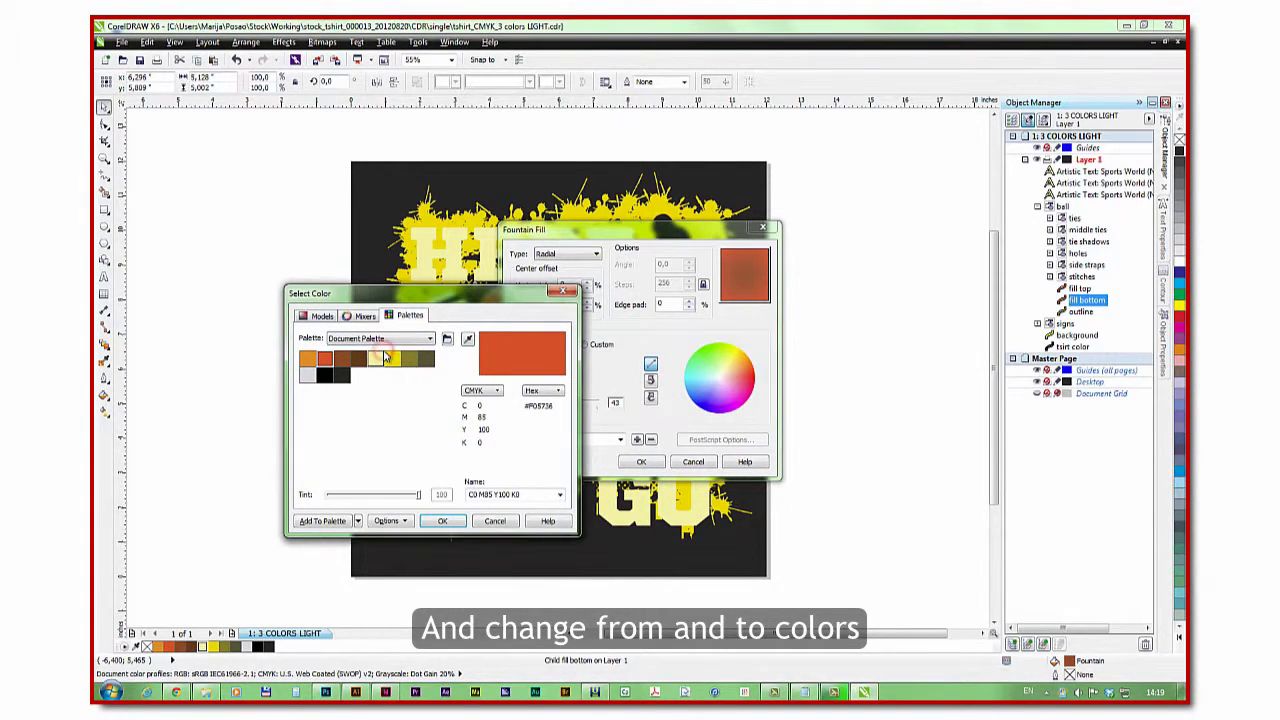
click(392, 358)
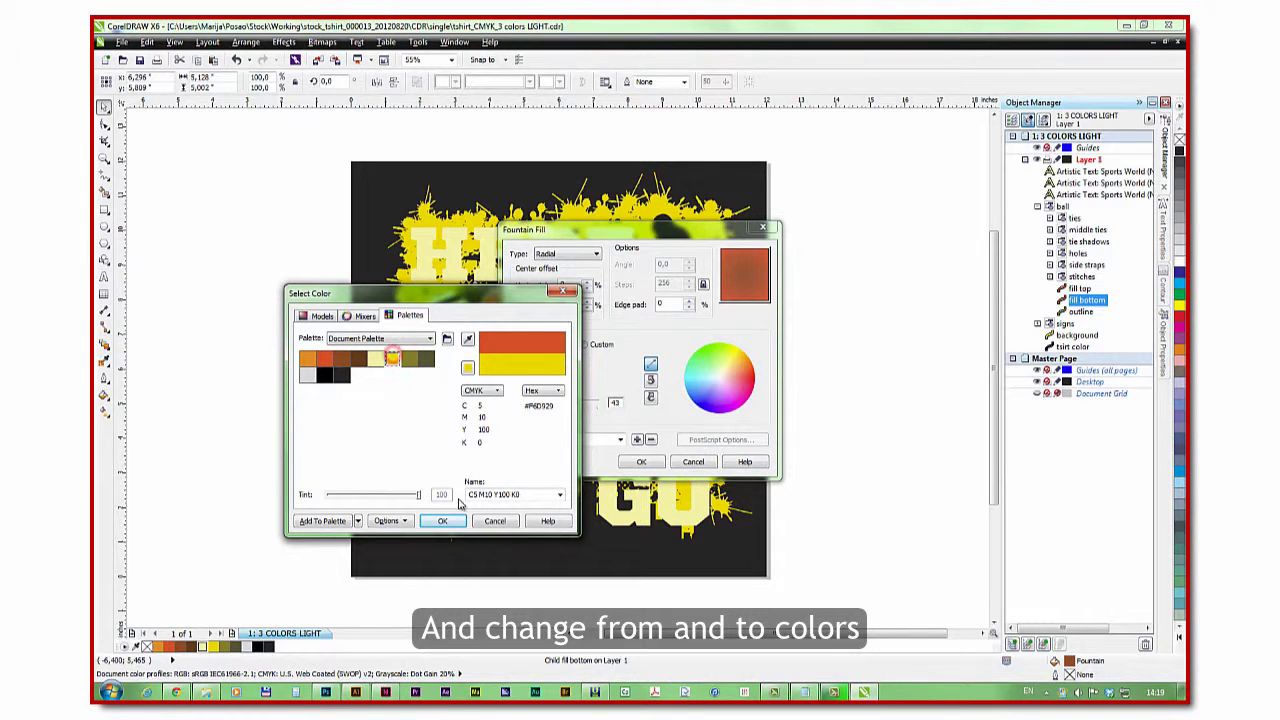
click(446, 519)
Set the To color of the ball's fill bottom fountain fill to olive green C45 M40 Y100 K15 from the Document Palette and apply it
click(568, 384)
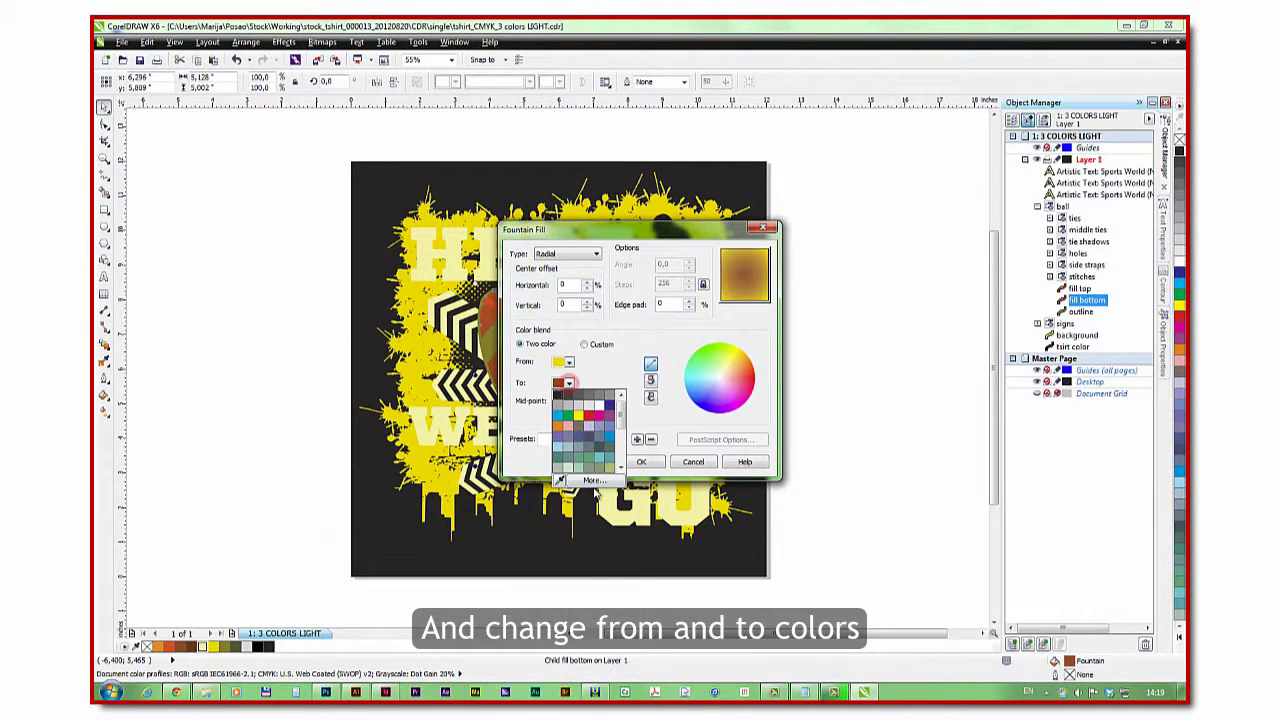
click(594, 481)
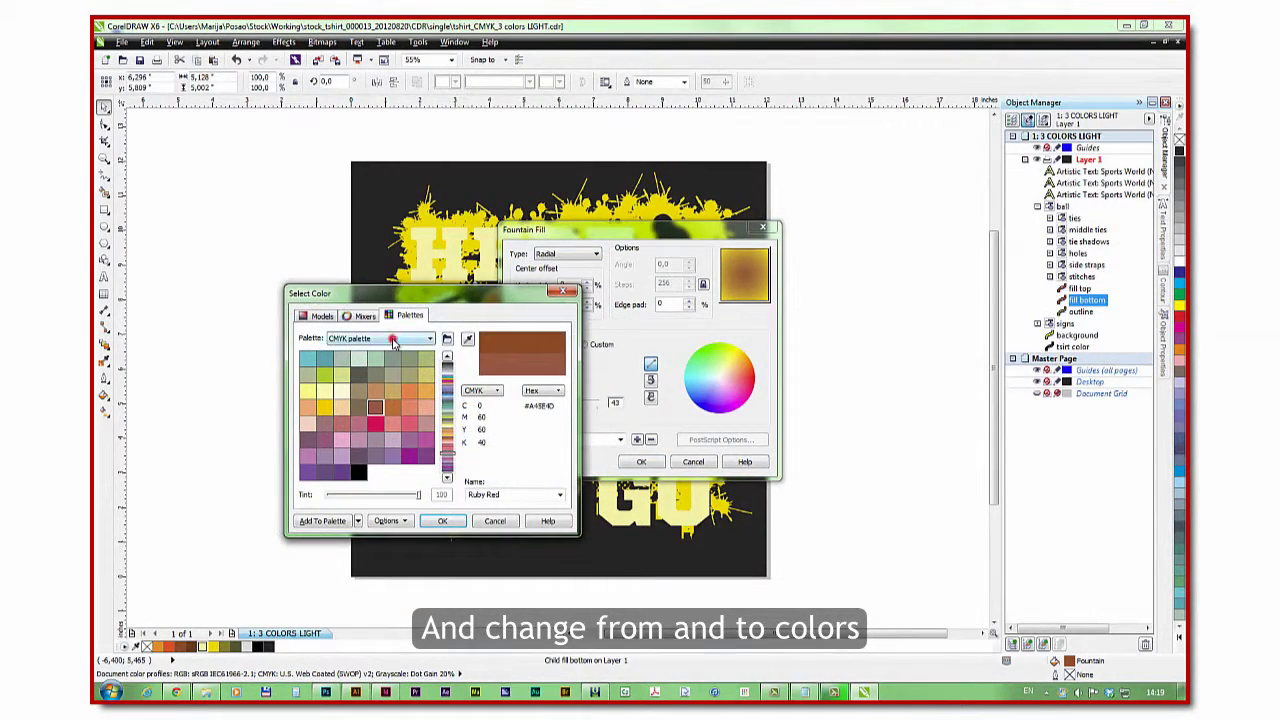
click(394, 340)
click(390, 353)
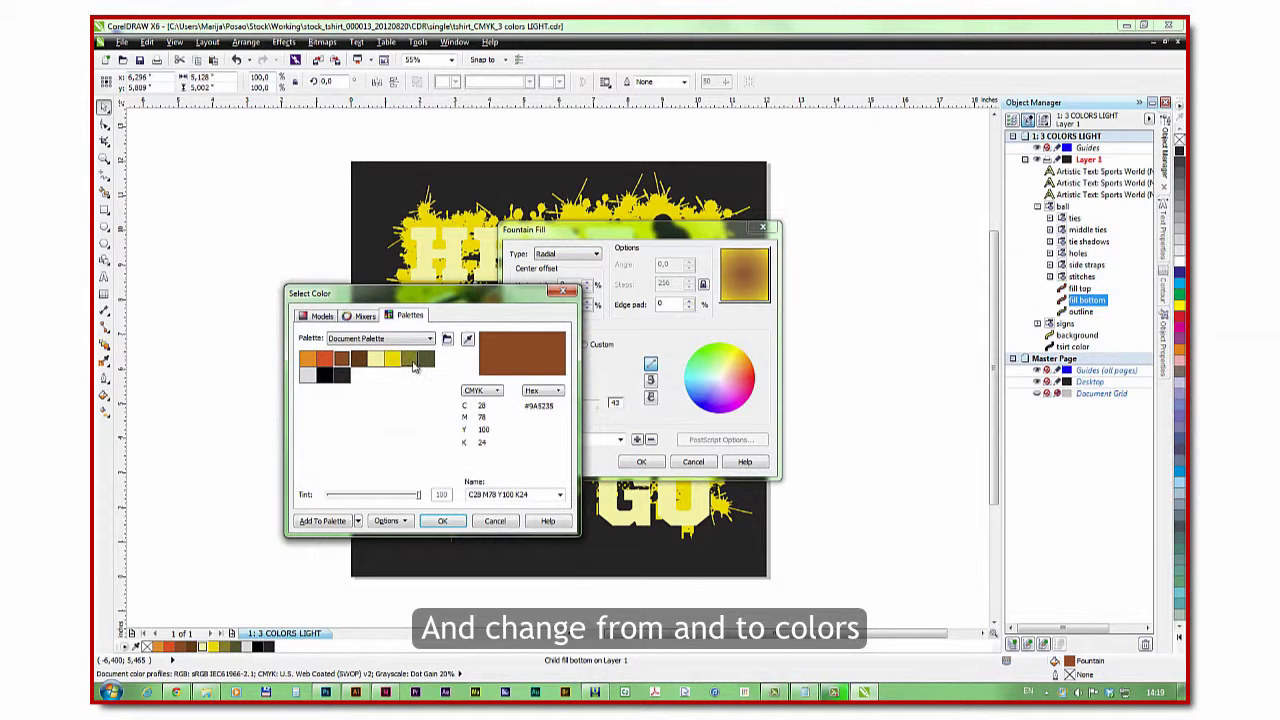
click(414, 362)
click(442, 521)
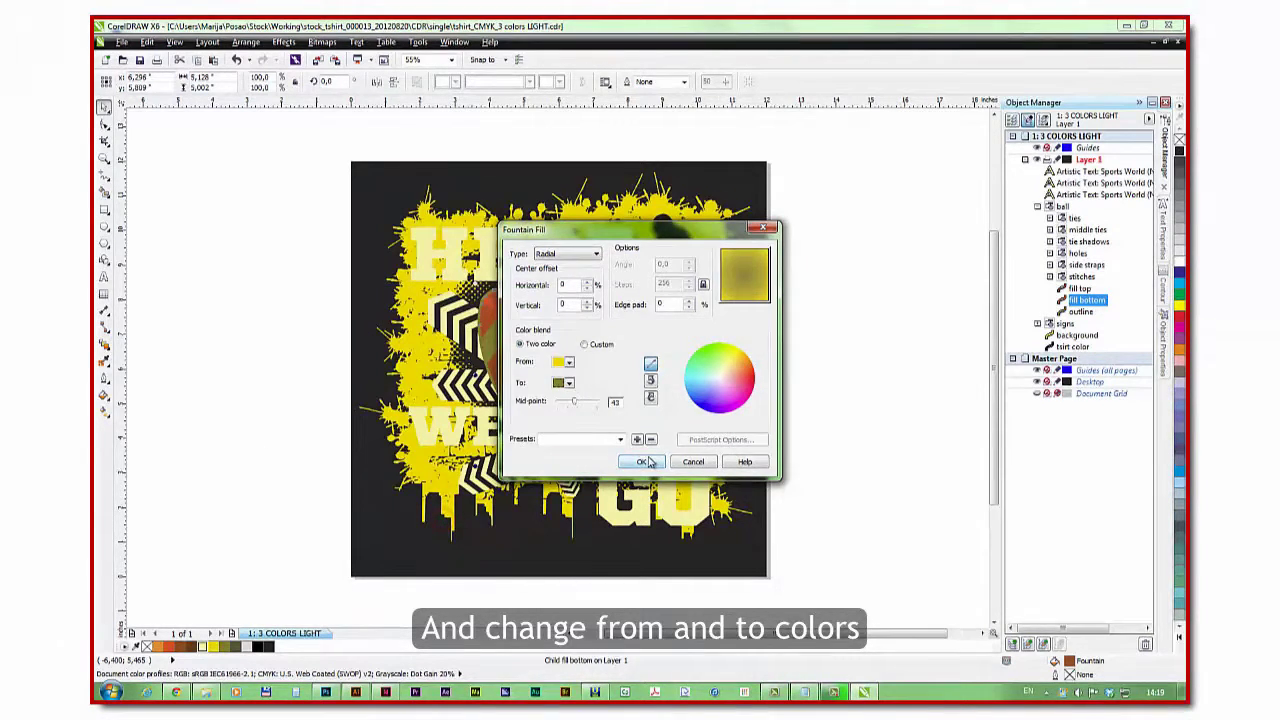
click(642, 461)
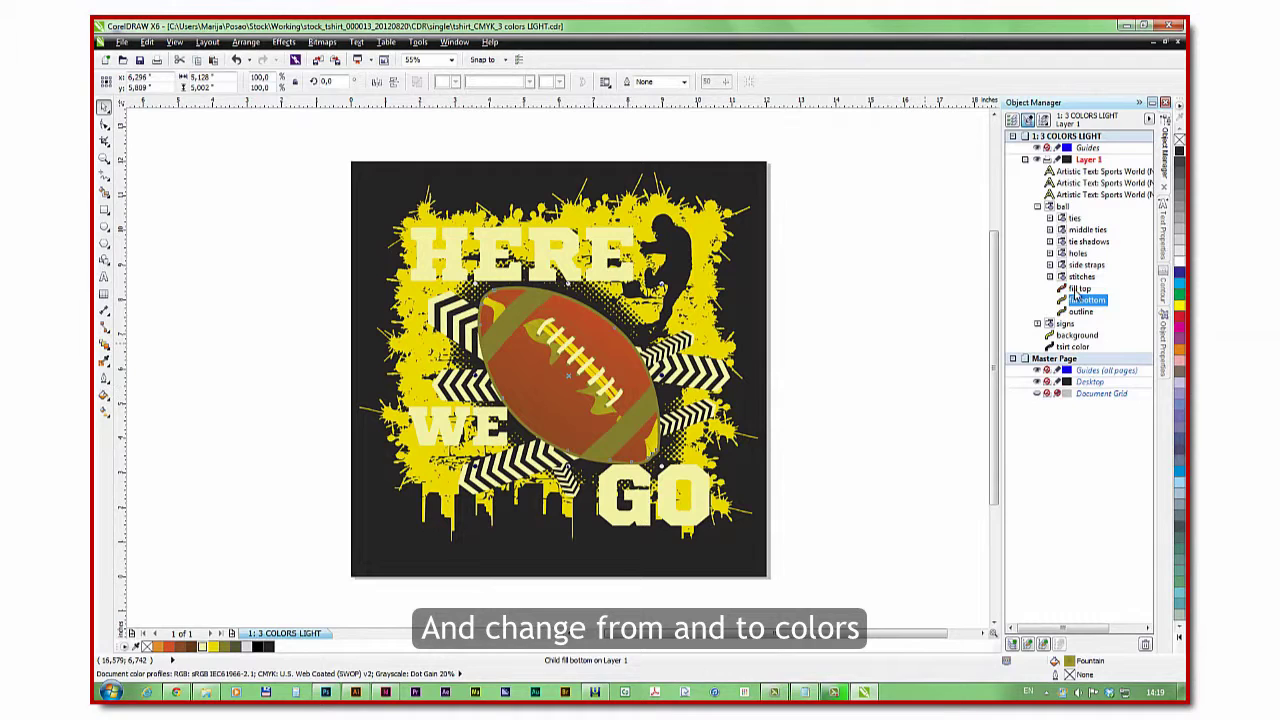
Set the From color of the ball's fill top fountain fill to yellow C5 M10 Y100 K0 from the Document Palette
click(1080, 288)
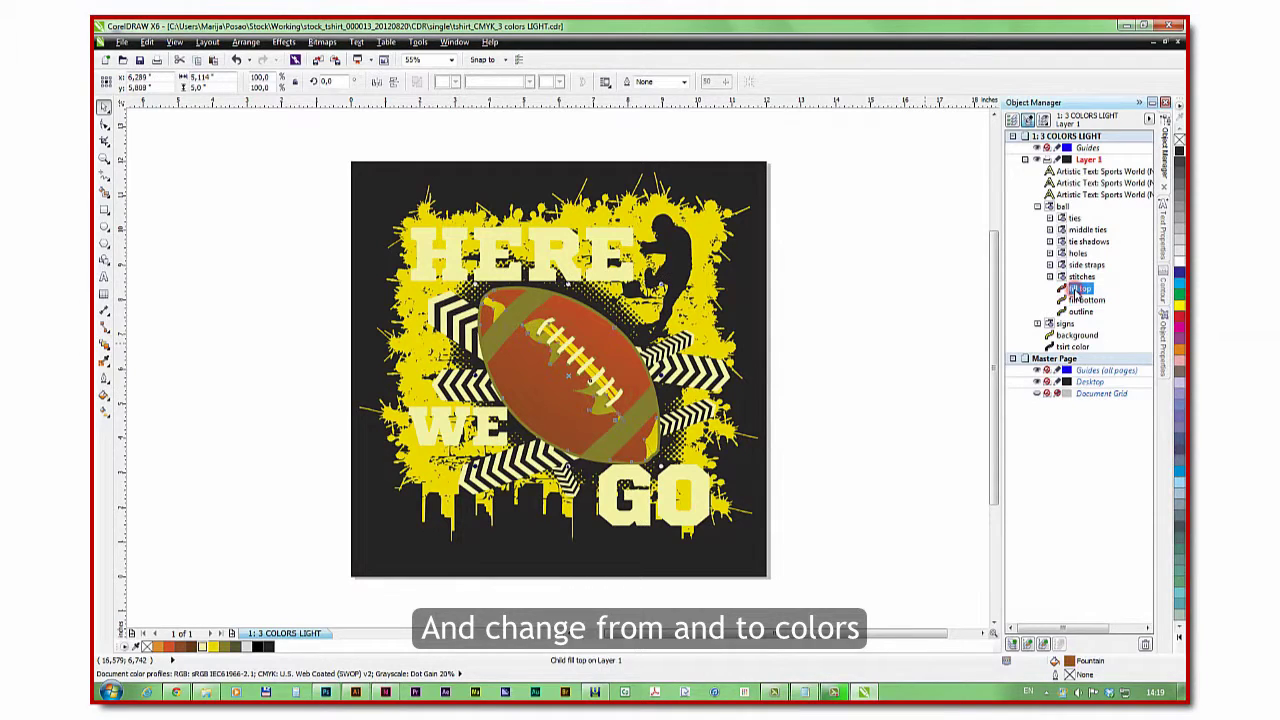
click(105, 396)
click(105, 396)
click(105, 396)
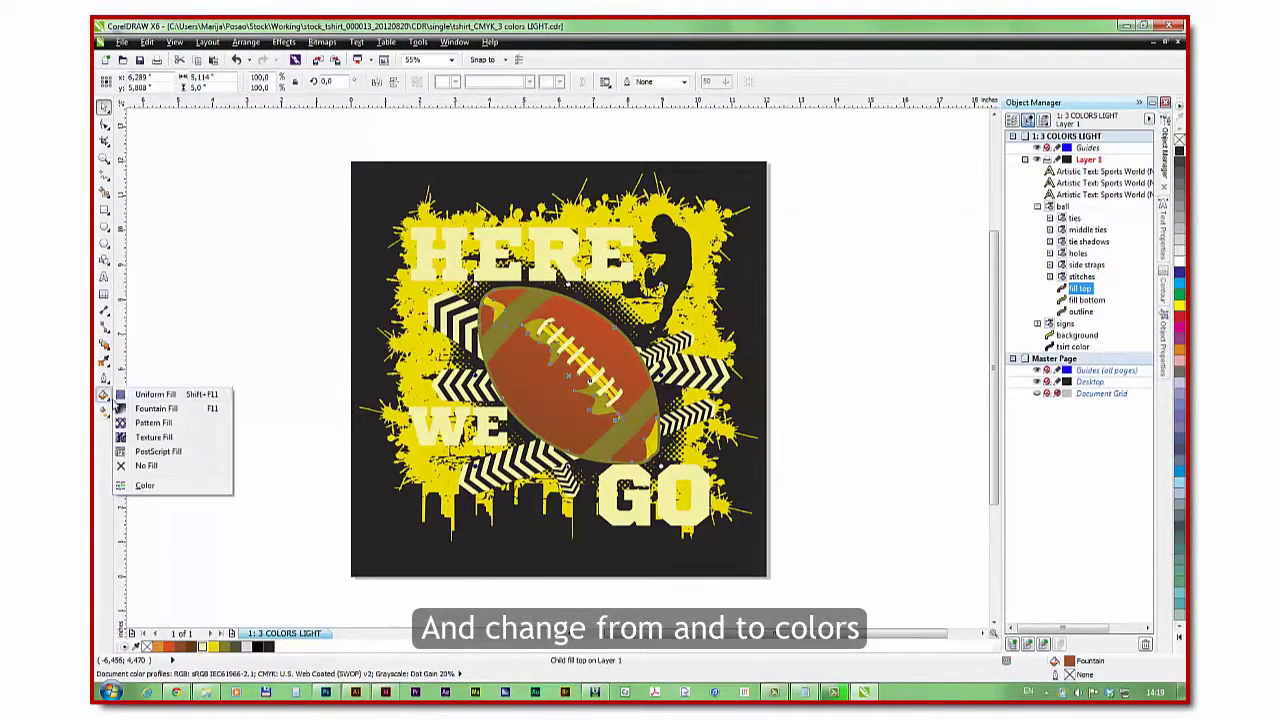
click(145, 409)
click(570, 365)
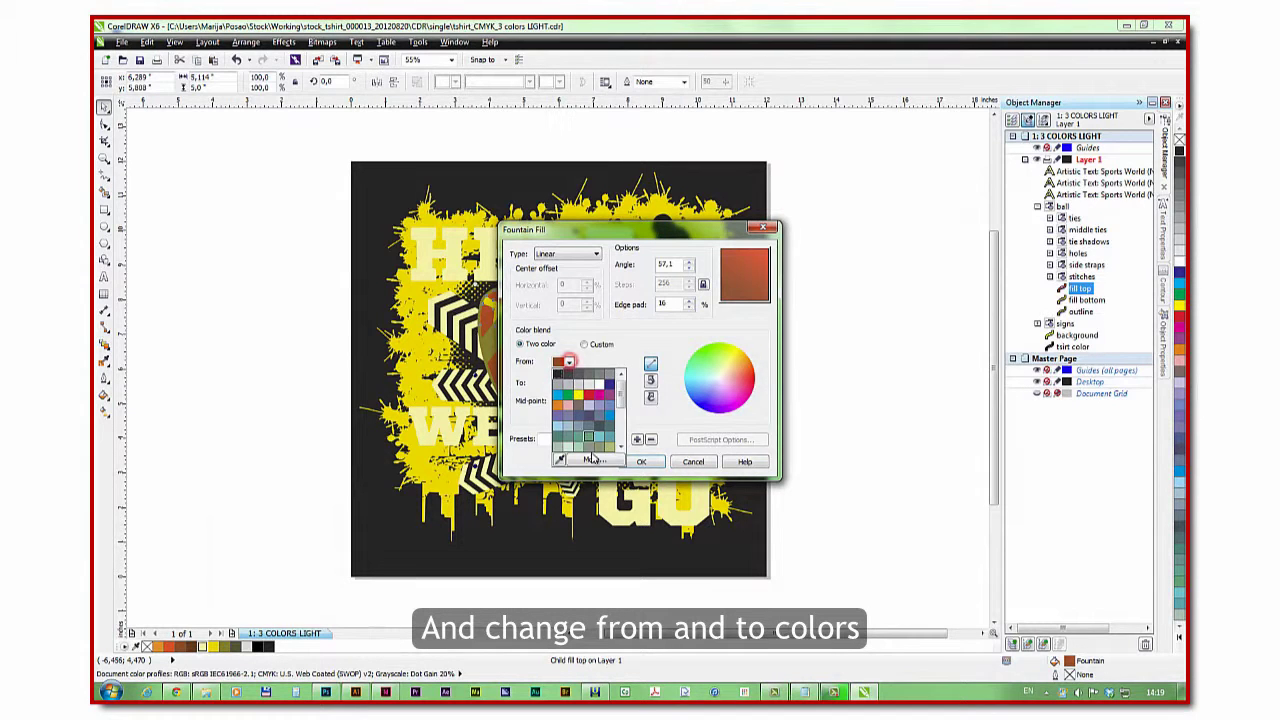
click(594, 463)
click(430, 338)
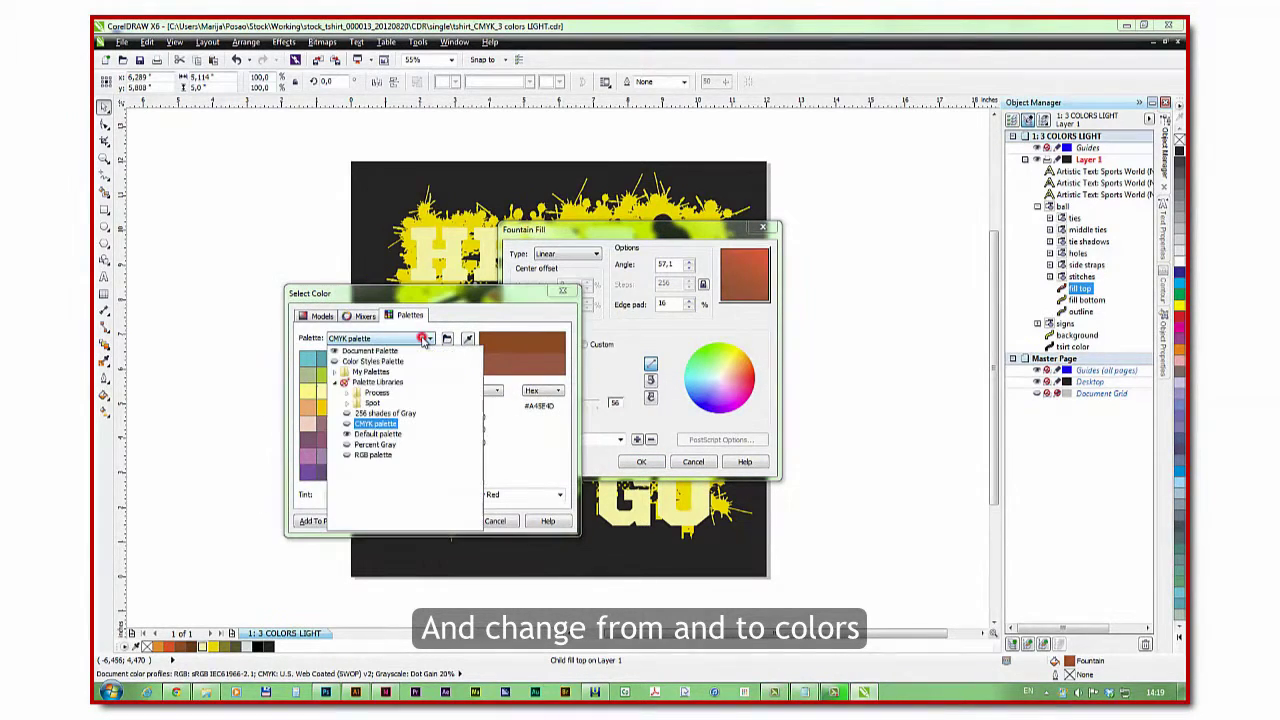
click(378, 363)
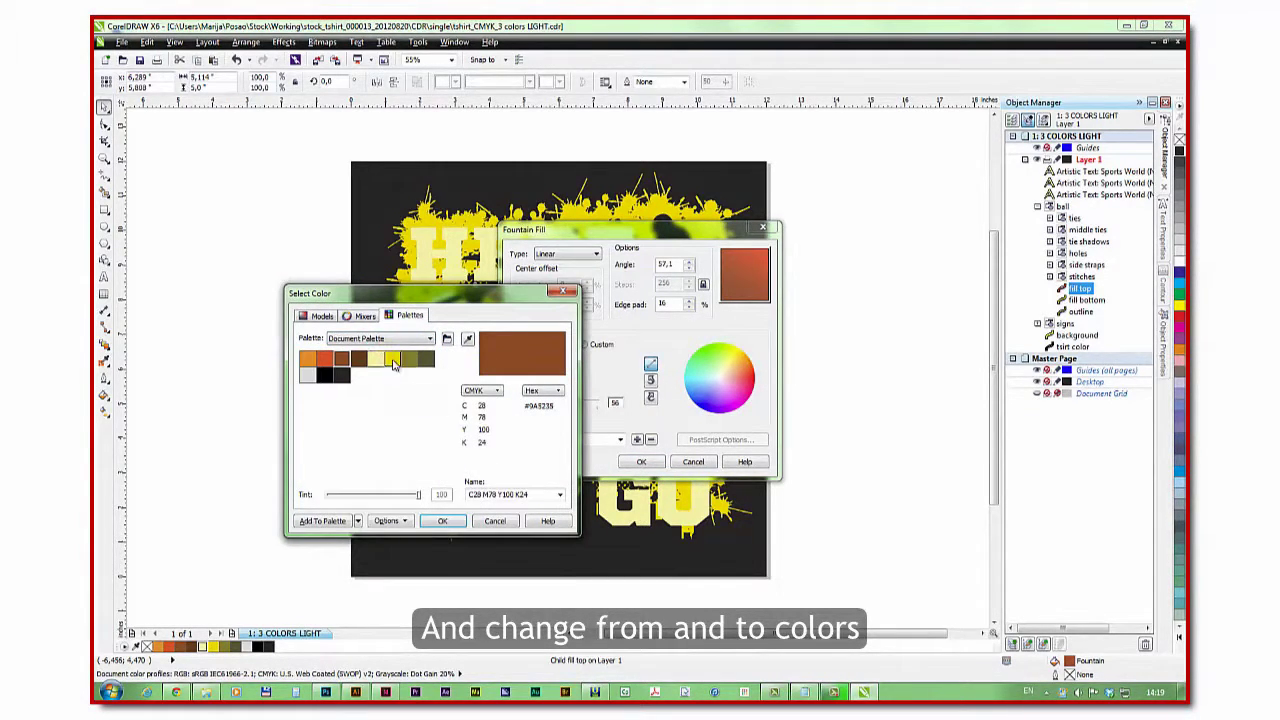
click(392, 359)
click(448, 521)
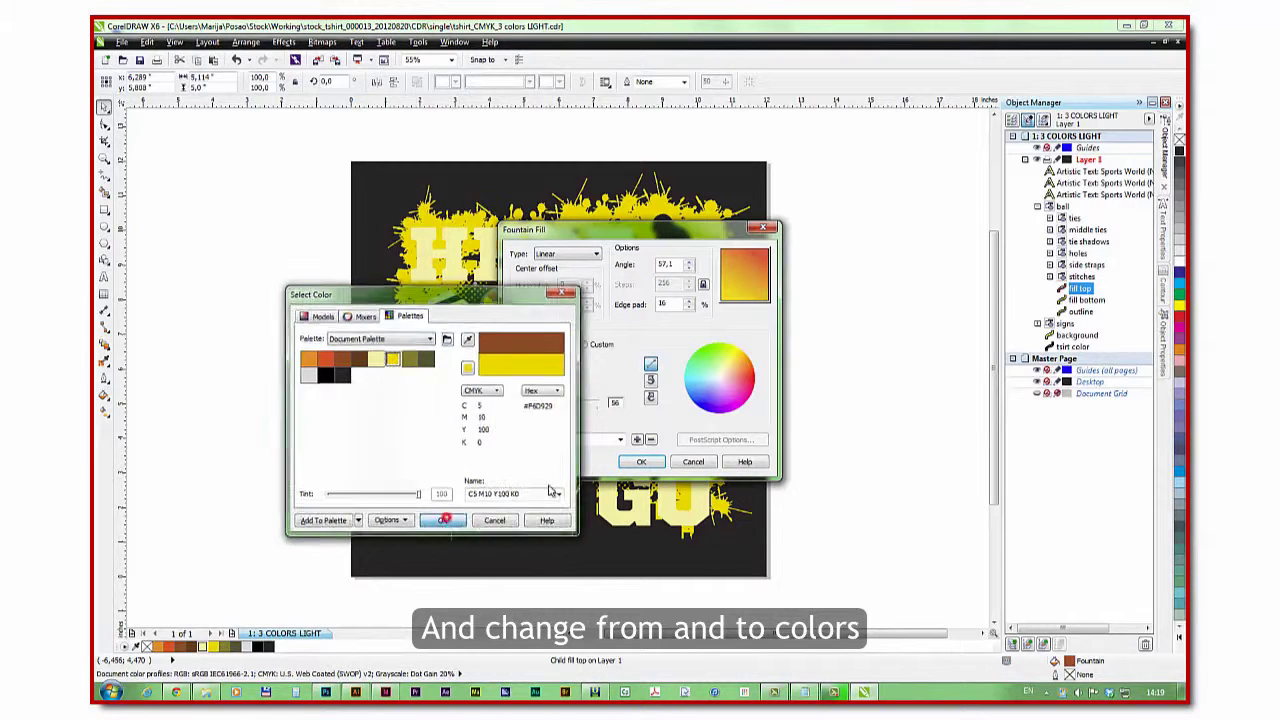
Set fill top's To color to olive green C45 M40 Y100 K15 from the Document Palette, apply the fill and deselect
click(569, 383)
click(590, 481)
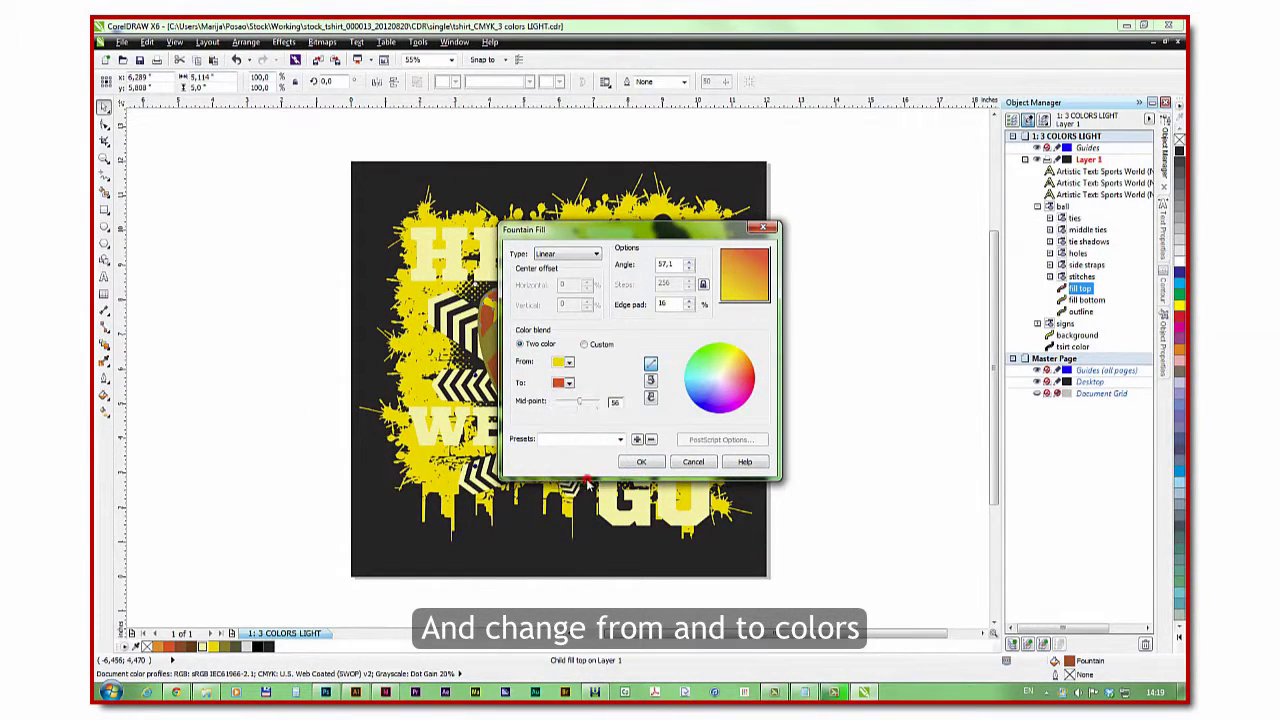
click(428, 339)
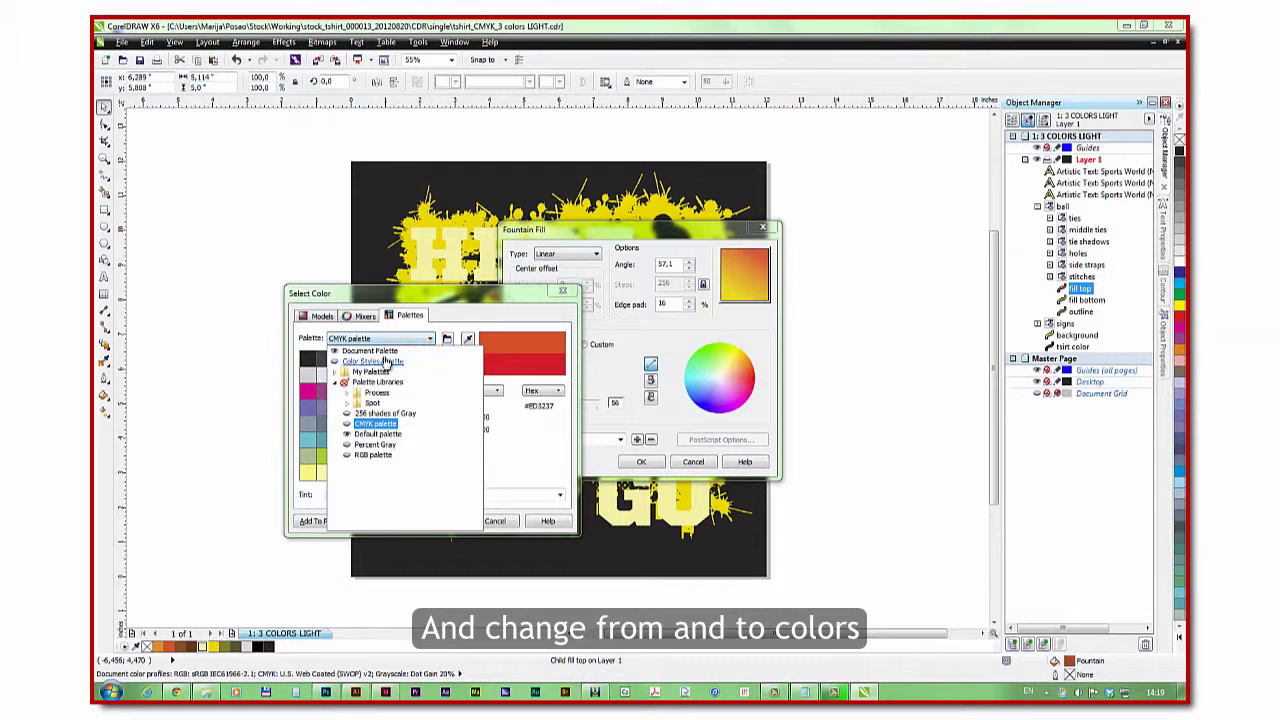
click(372, 347)
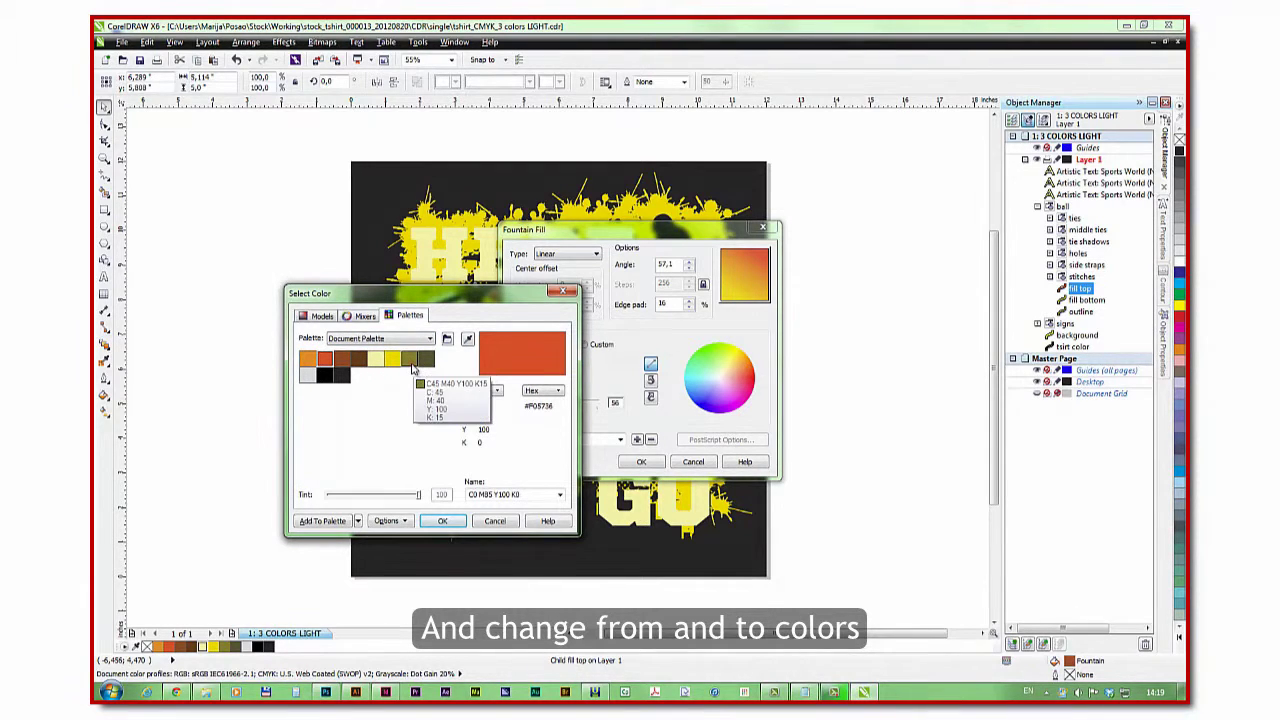
click(409, 358)
click(445, 523)
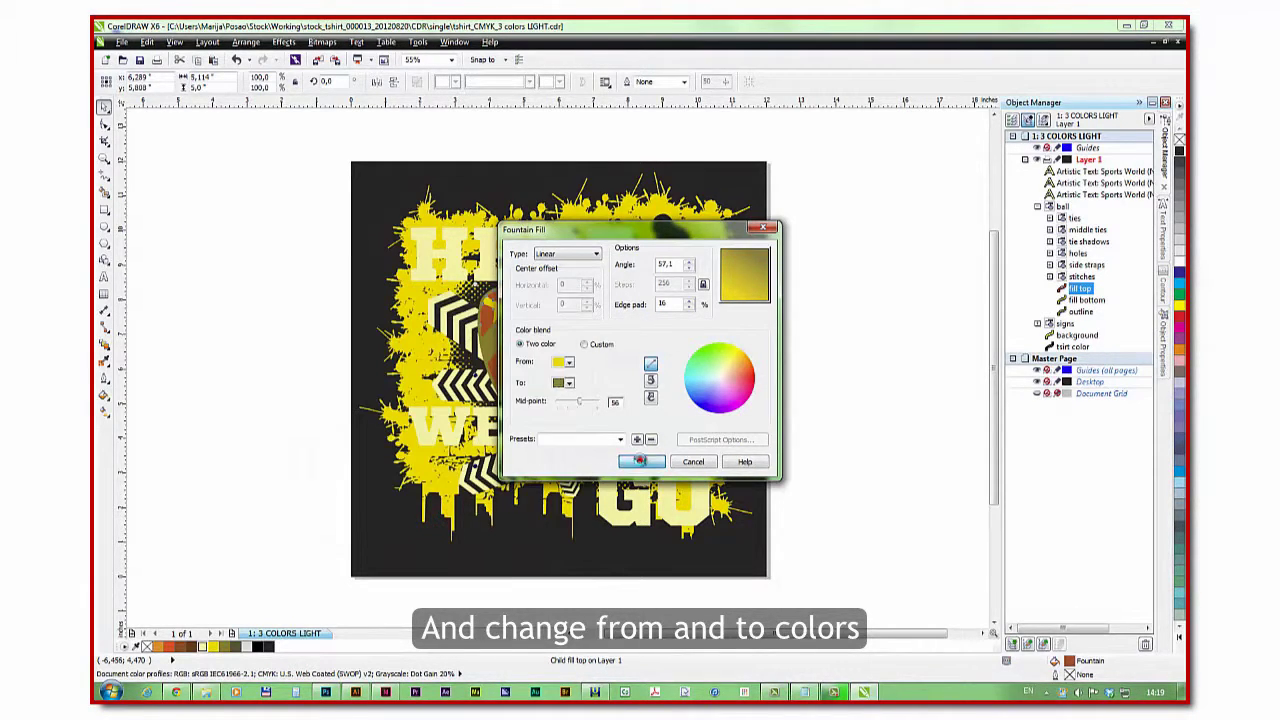
click(645, 462)
click(810, 449)
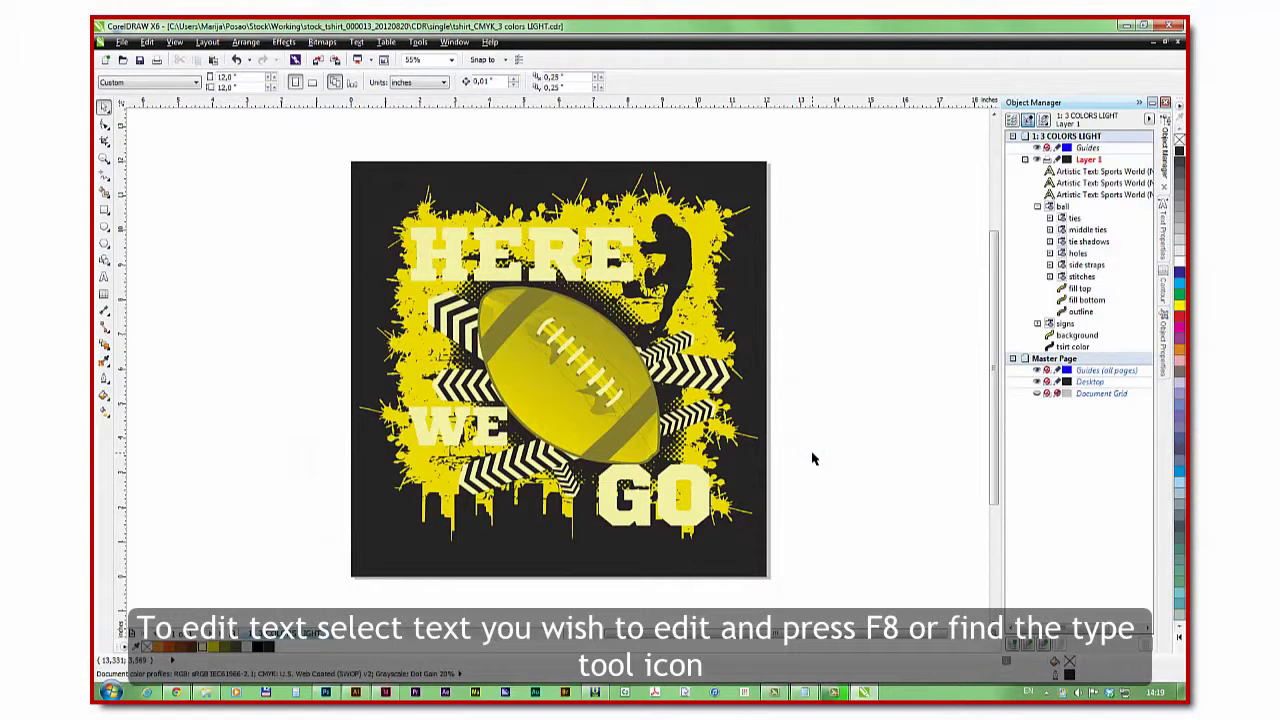
Replace the word HERE with THIS and the word WE with IS in the artwork
click(566, 262)
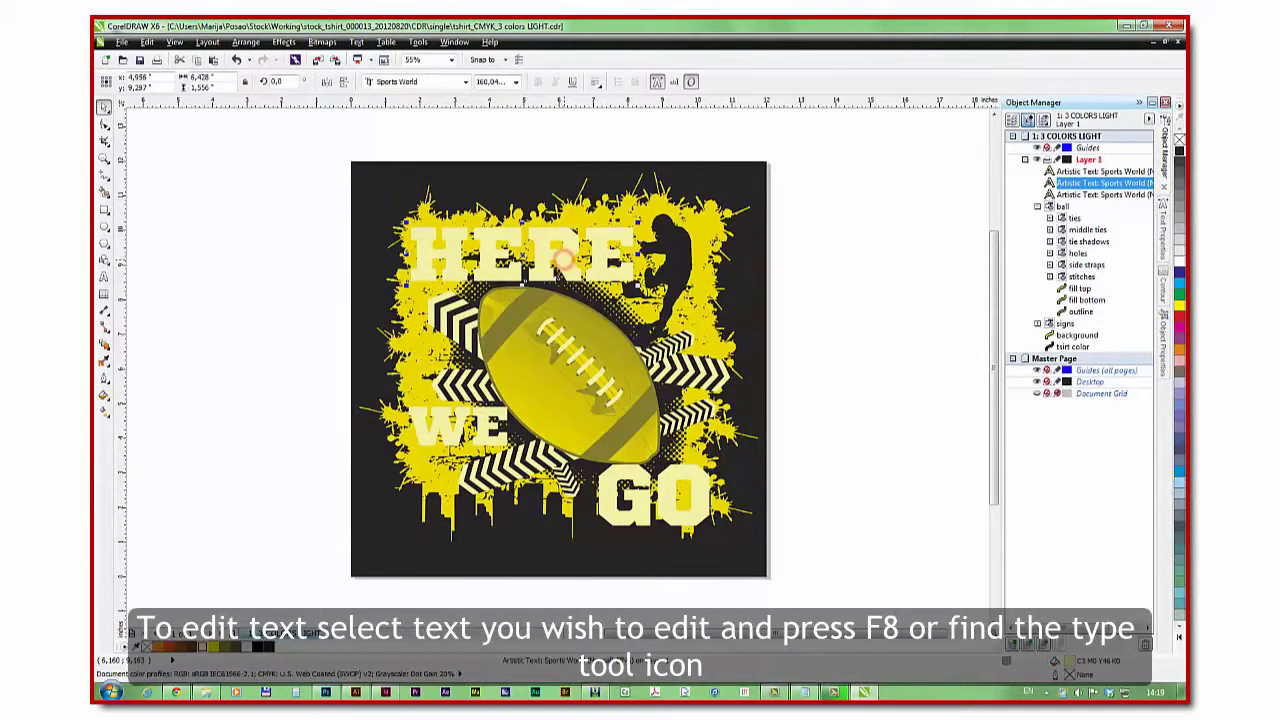
click(104, 276)
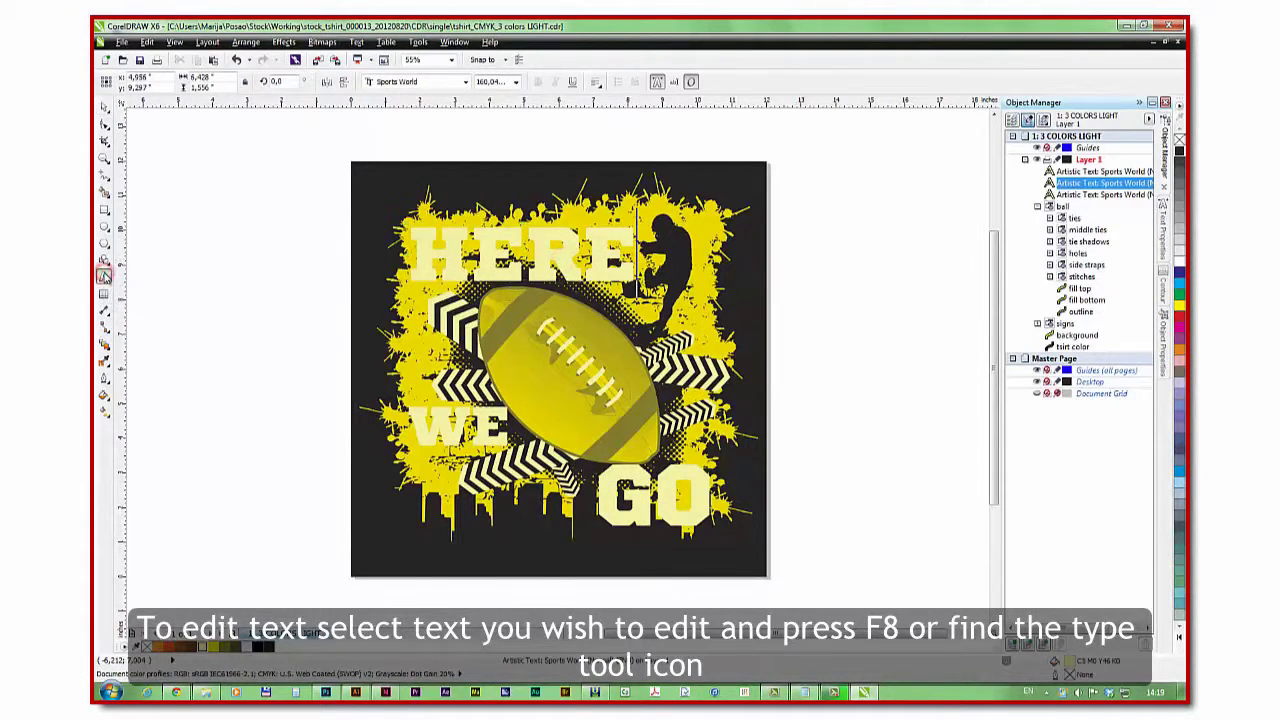
key(ctrl+a)
text(THIS)
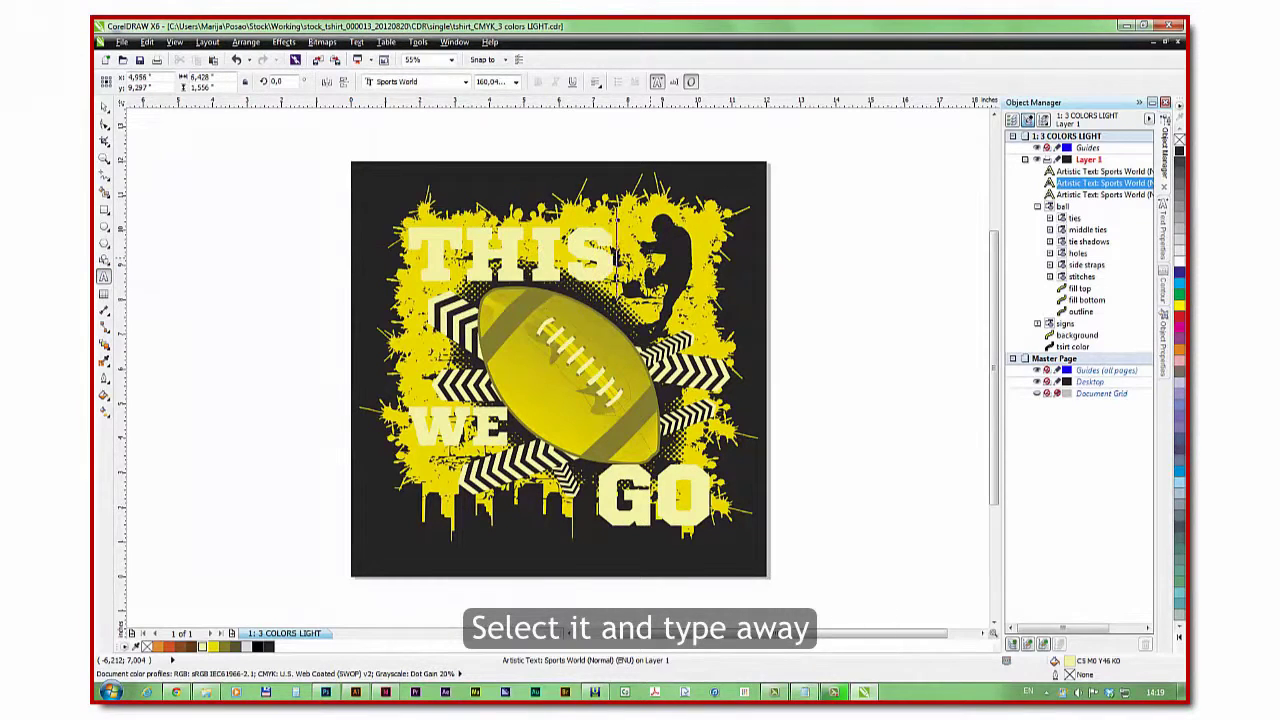
double_click(455, 425)
text(IS)
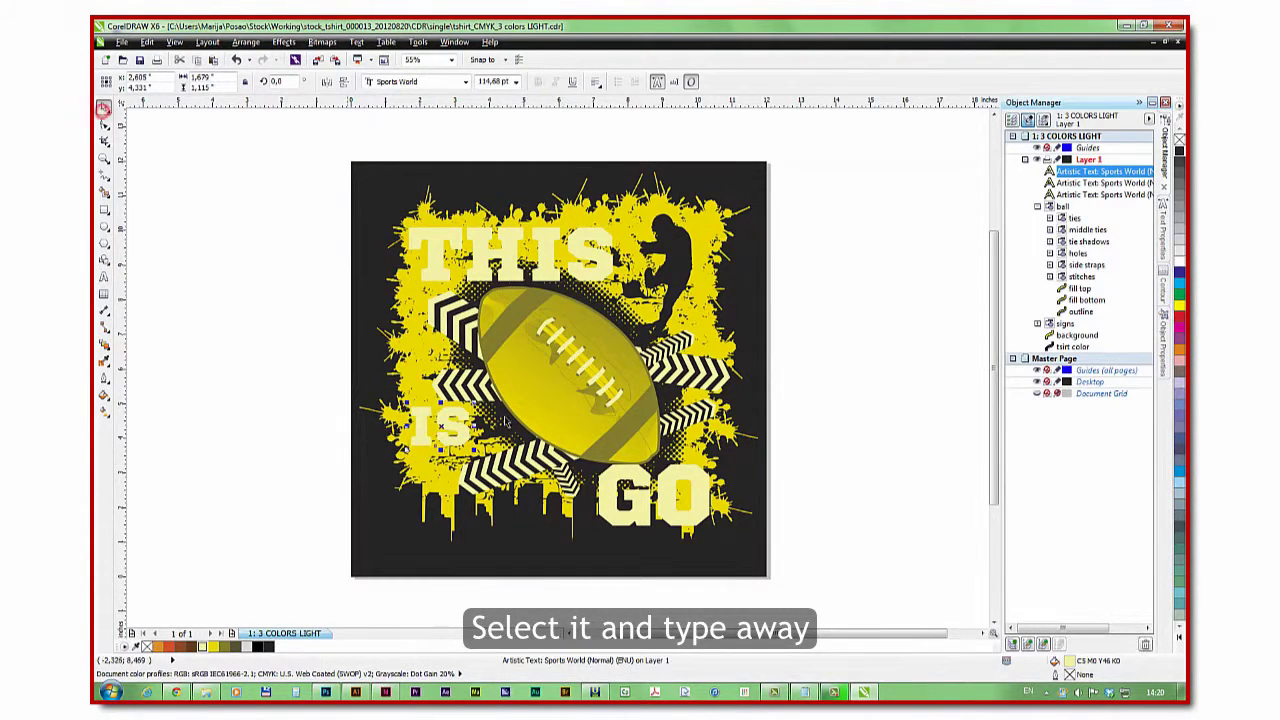
Replace the word GO with MINE, move it to about x 7.9, y 2.35 inches so it fits within the shirt background, and deselect
click(640, 490)
text(A)
key(ctrl+a)
text(MINE)
key(ctrl+space)
drag(740, 495, 640, 495)
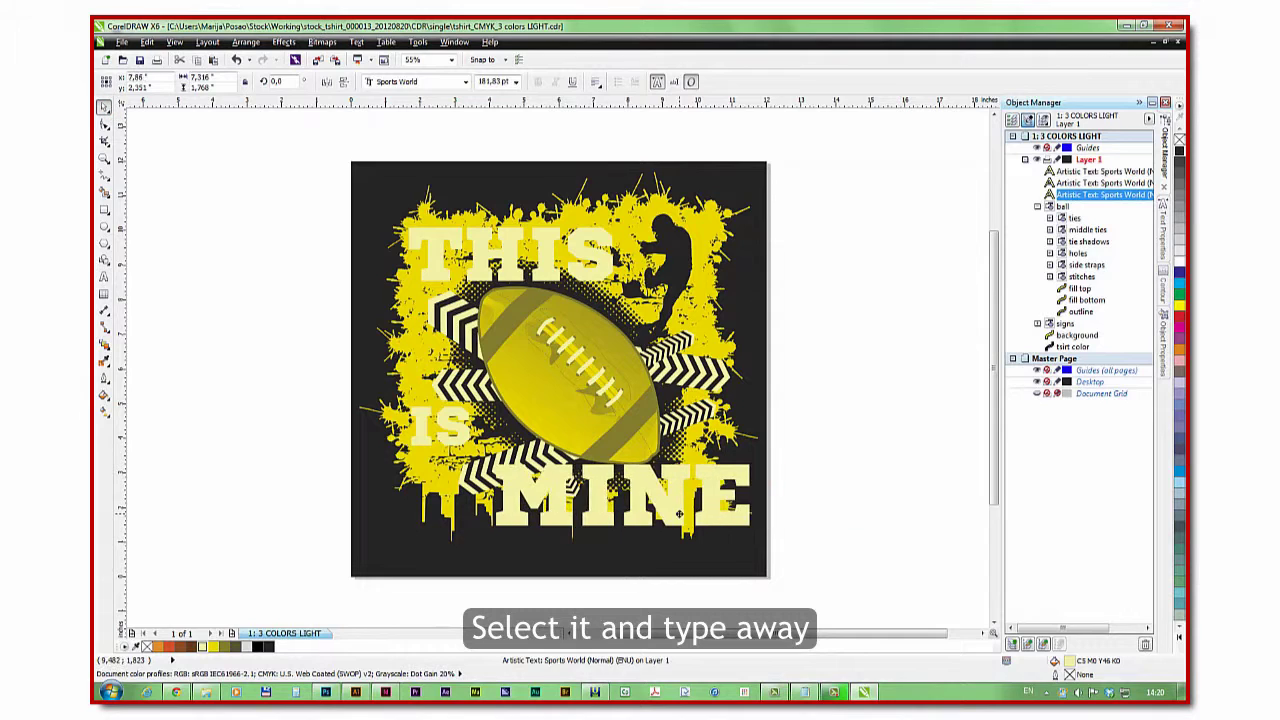
click(841, 515)
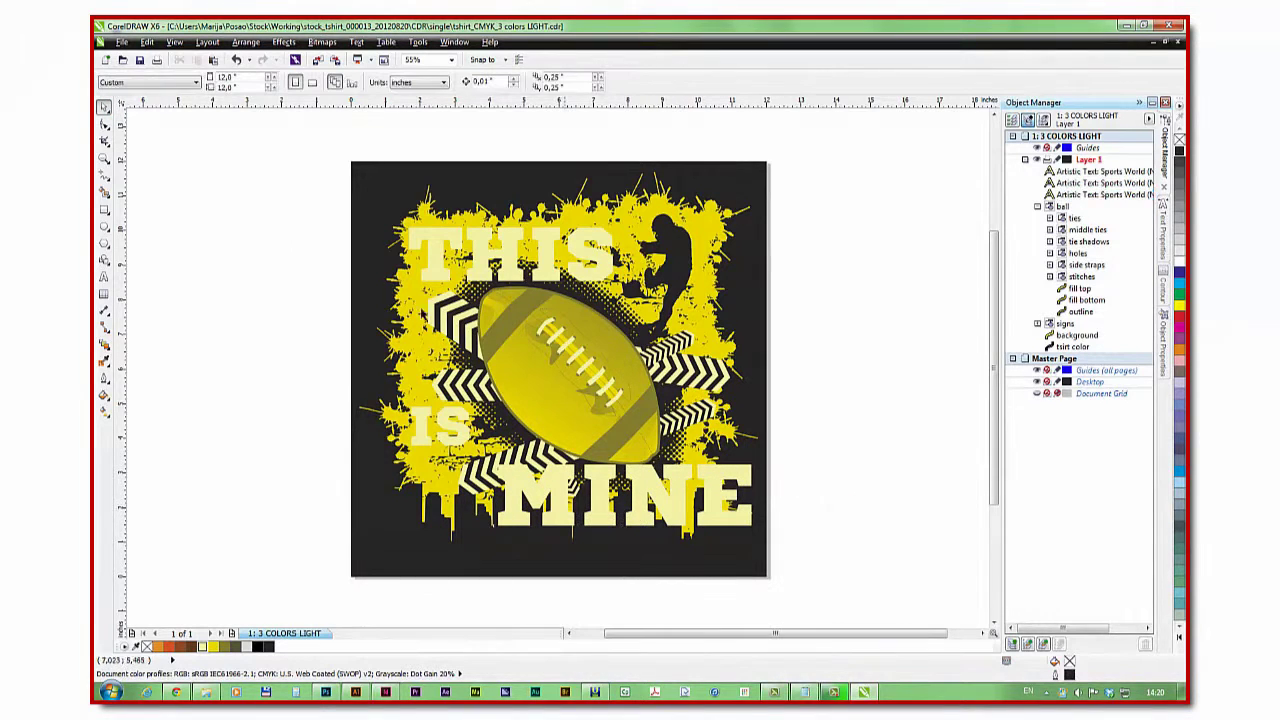
click(120, 42)
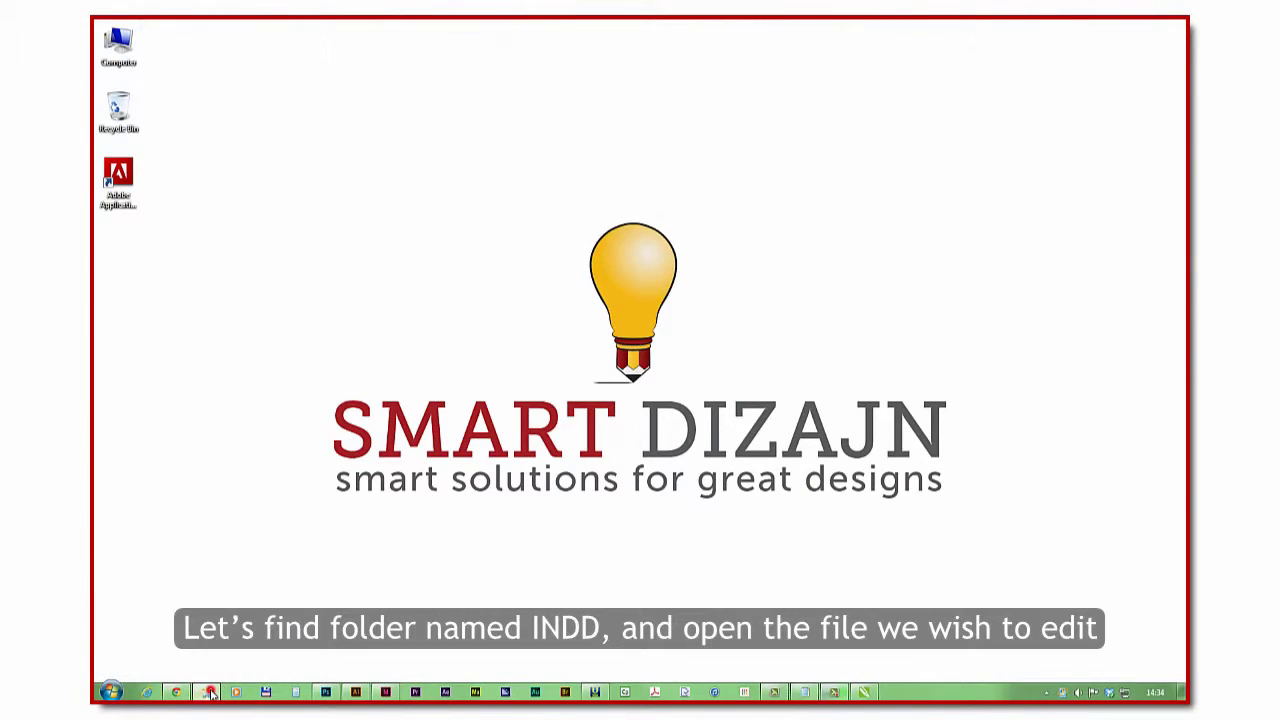
Open tshirt_all_color_variations_PANTONE from the INDD folder of the template in InDesign, and minimize the folder window
click(209, 692)
click(755, 228)
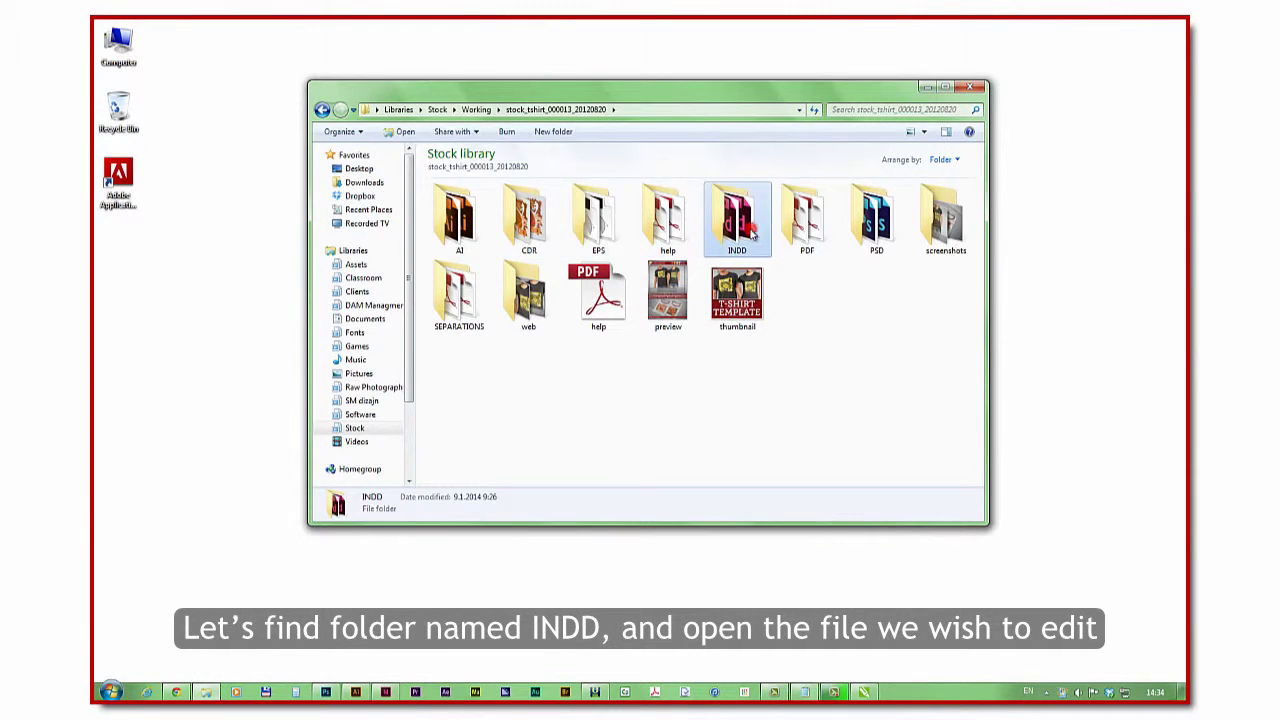
double_click(755, 228)
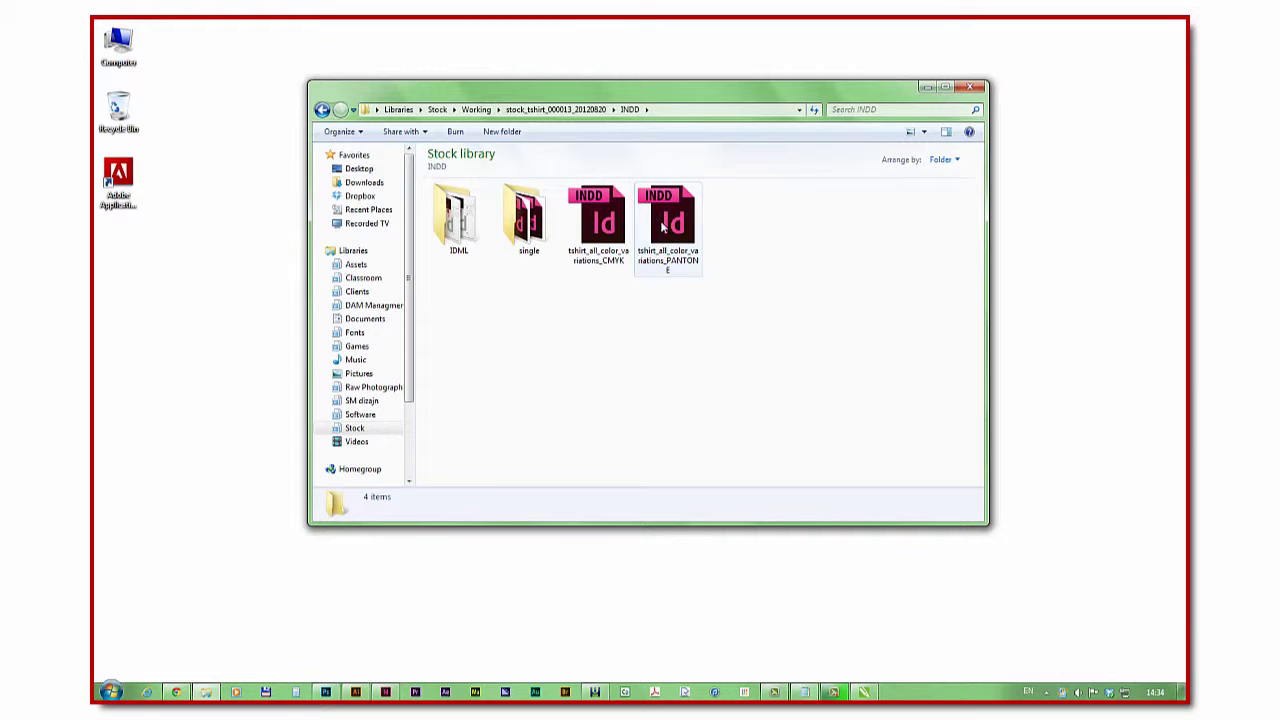
double_click(666, 262)
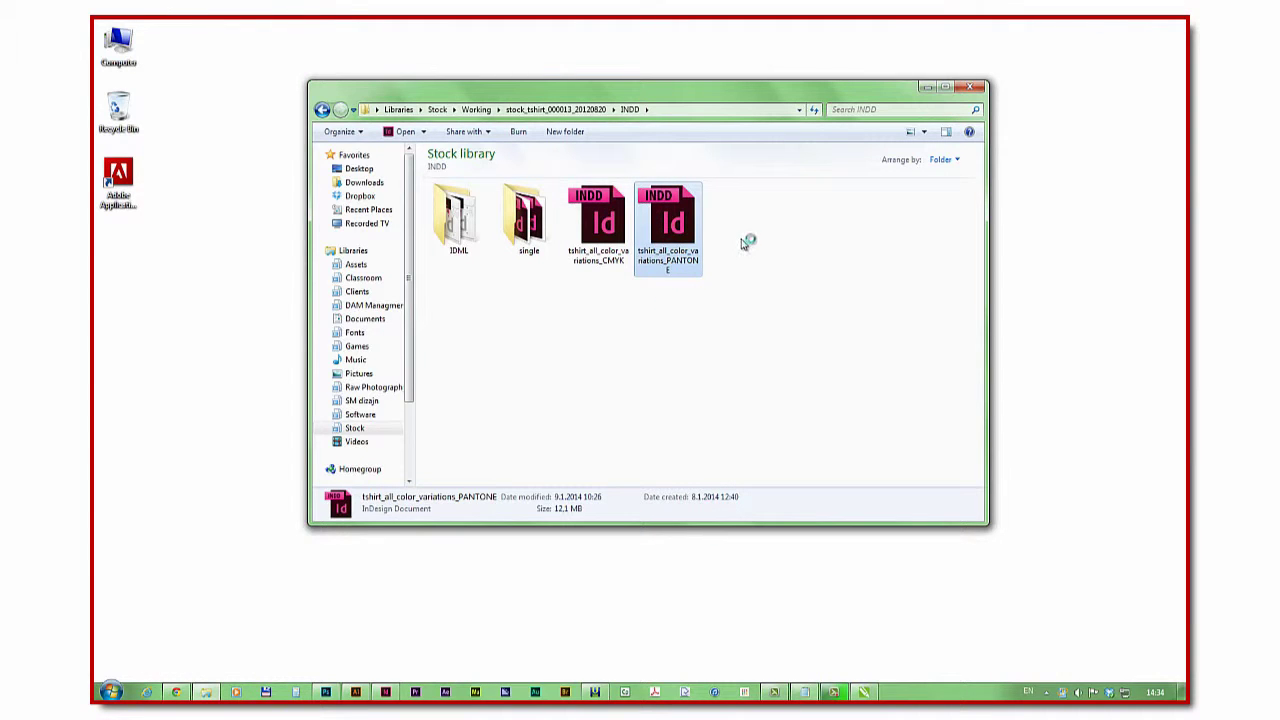
click(926, 88)
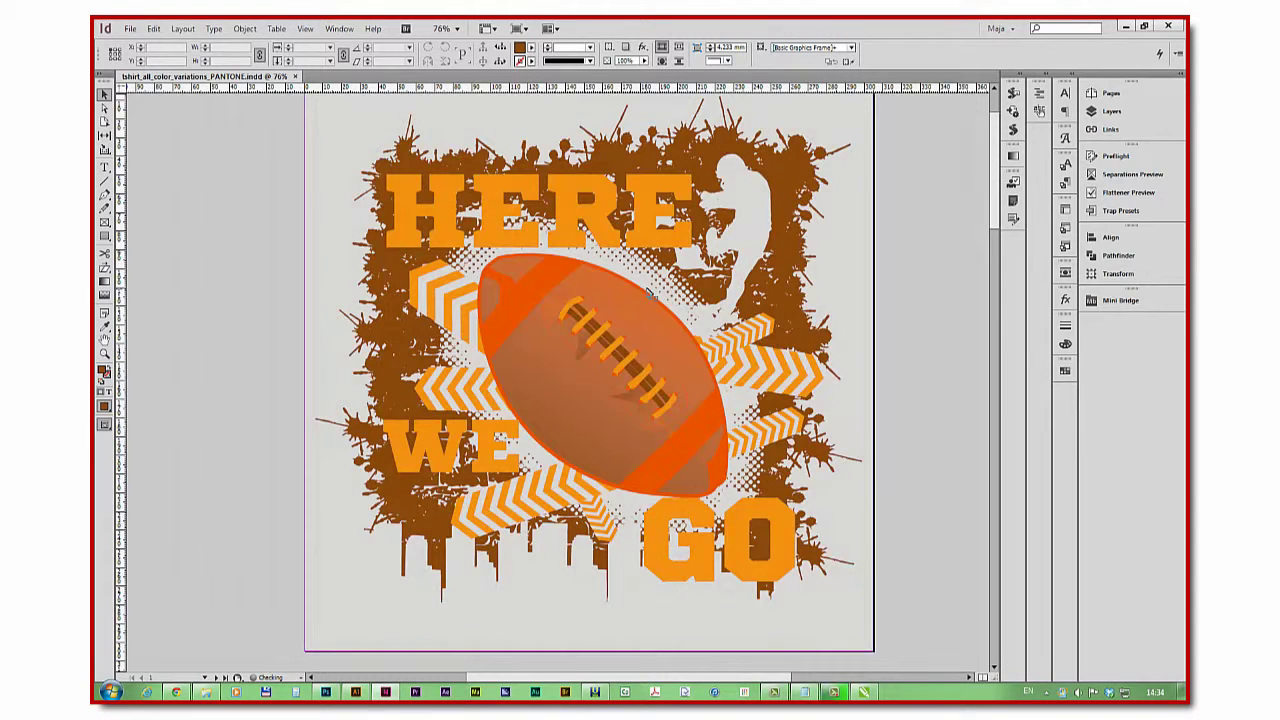
Go to page 1 of the PANTONE document and display its layers
click(1142, 93)
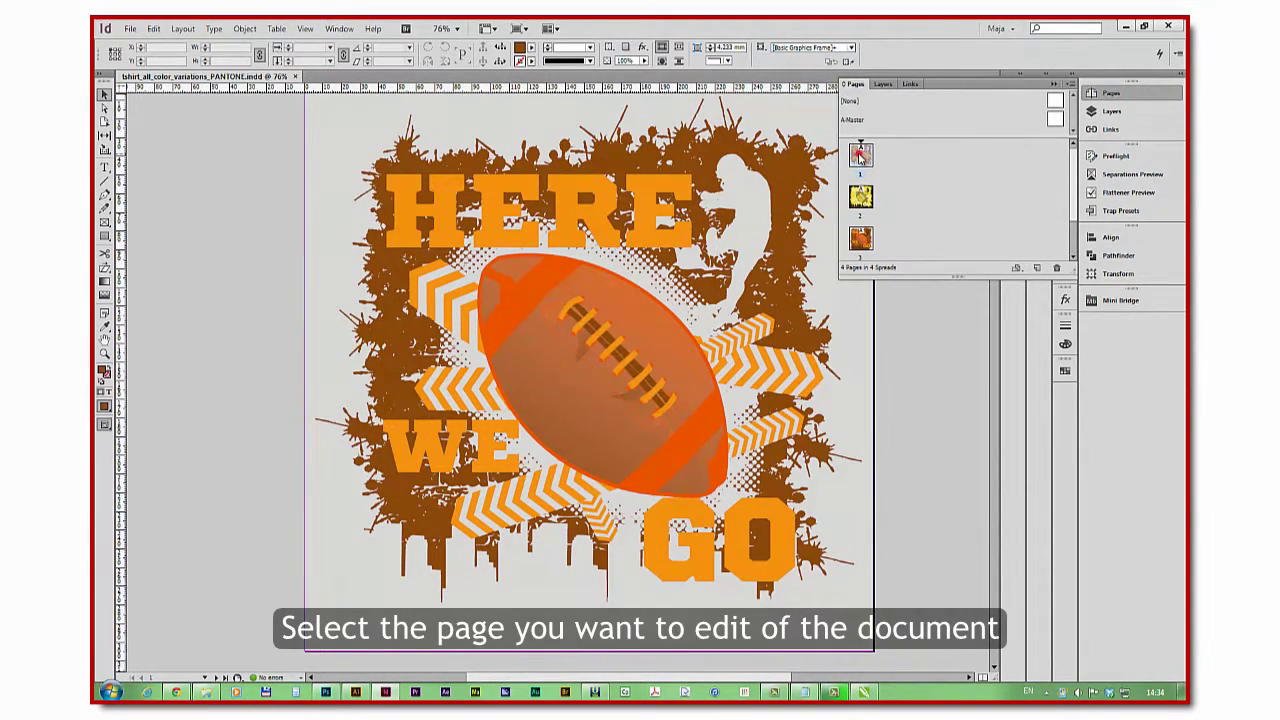
double_click(860, 155)
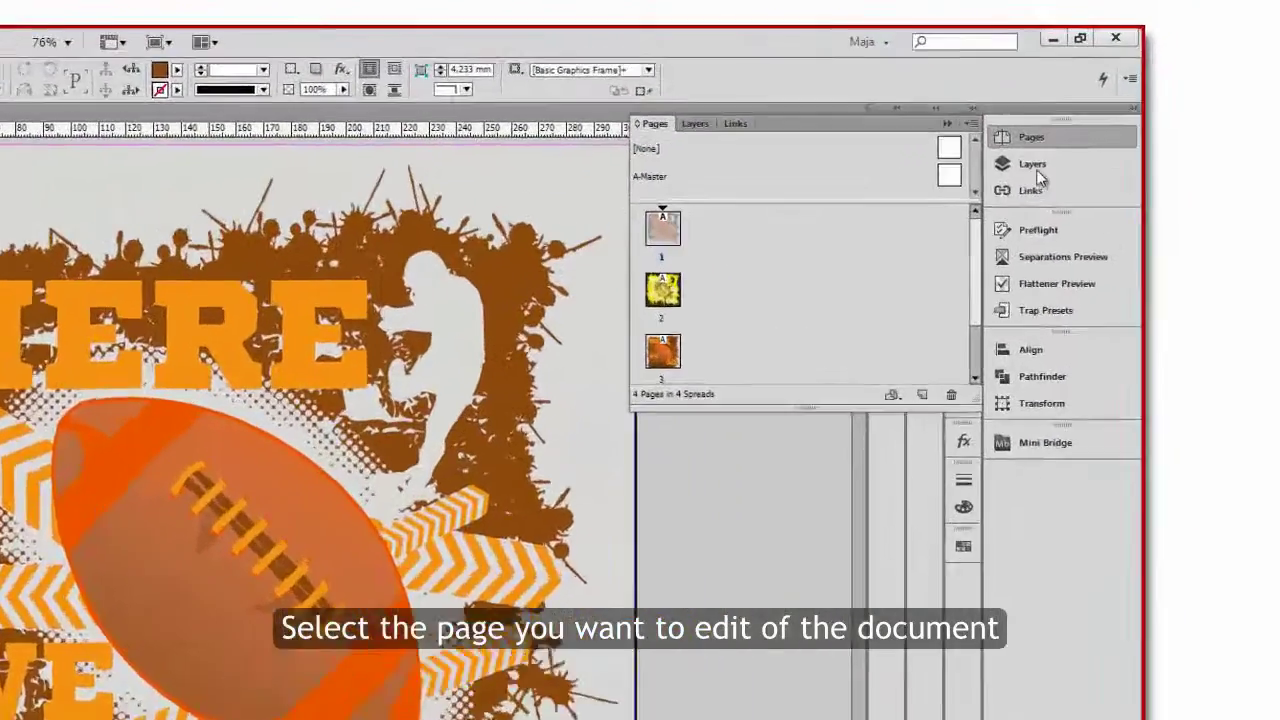
click(1111, 111)
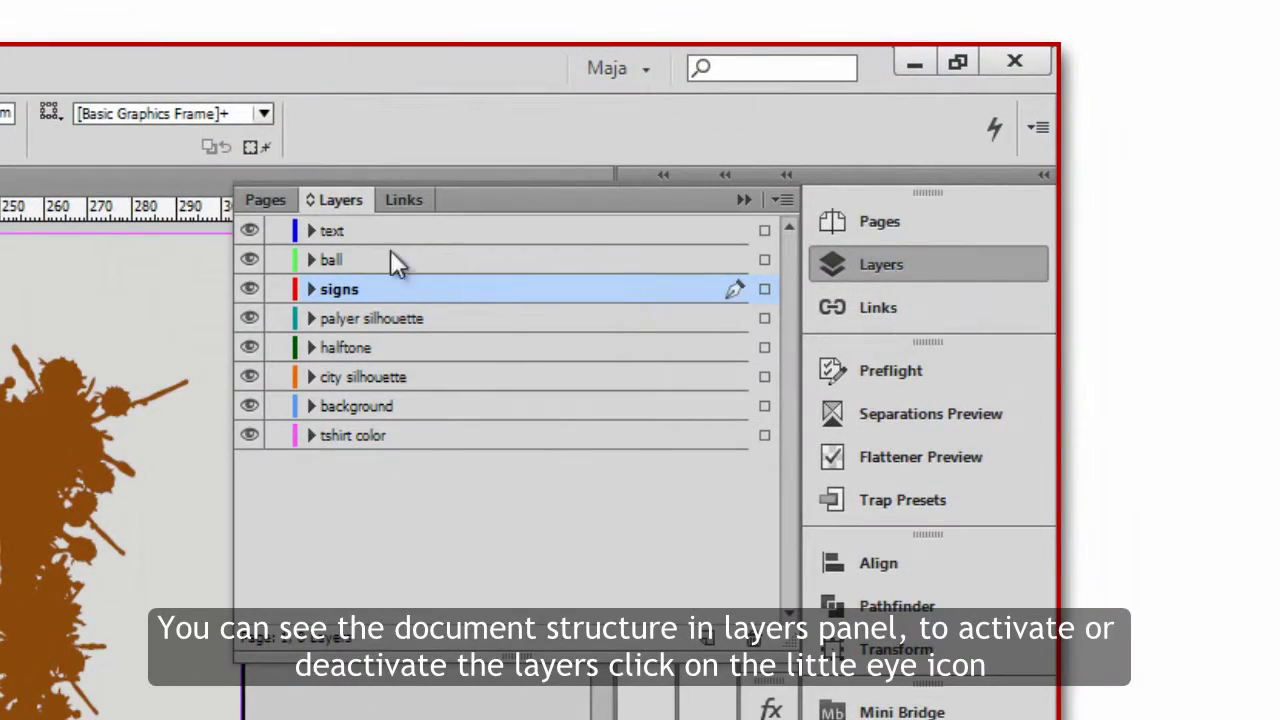
Check the signs, palyer silhouette, background and tshirt color layers by hiding each one and showing it again
click(249, 289)
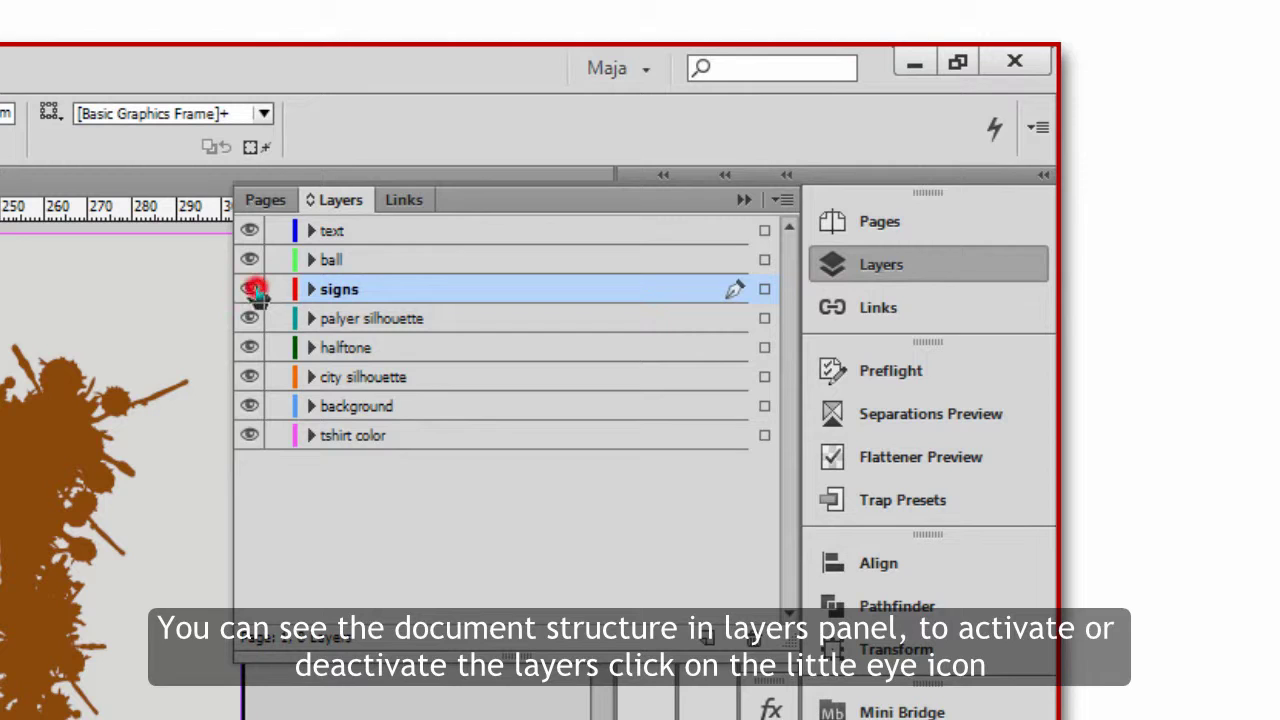
click(249, 289)
click(249, 318)
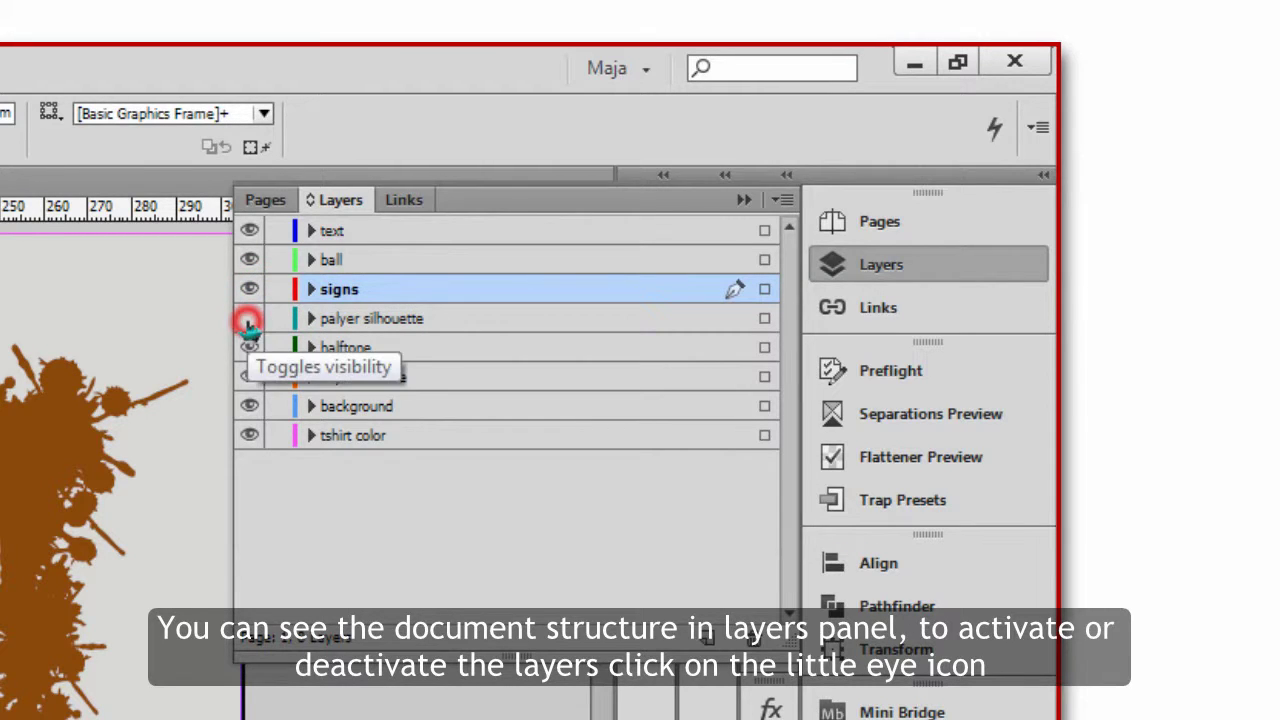
click(249, 318)
click(249, 406)
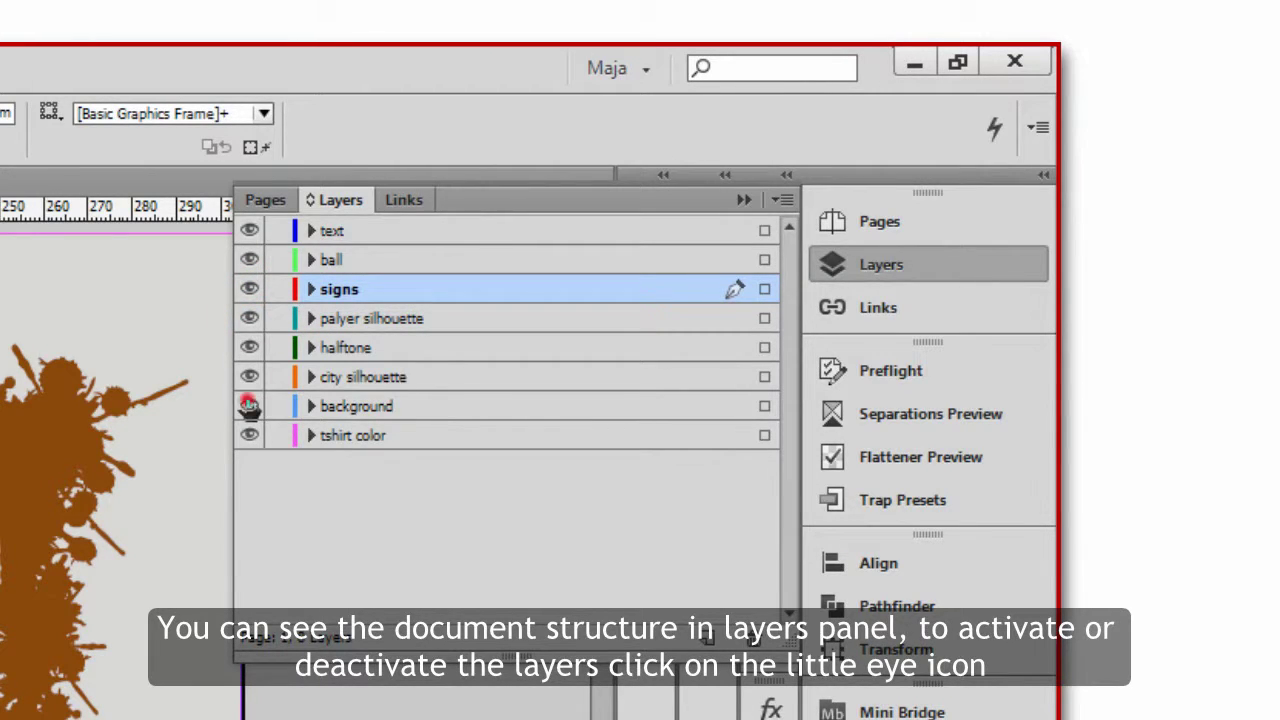
click(249, 406)
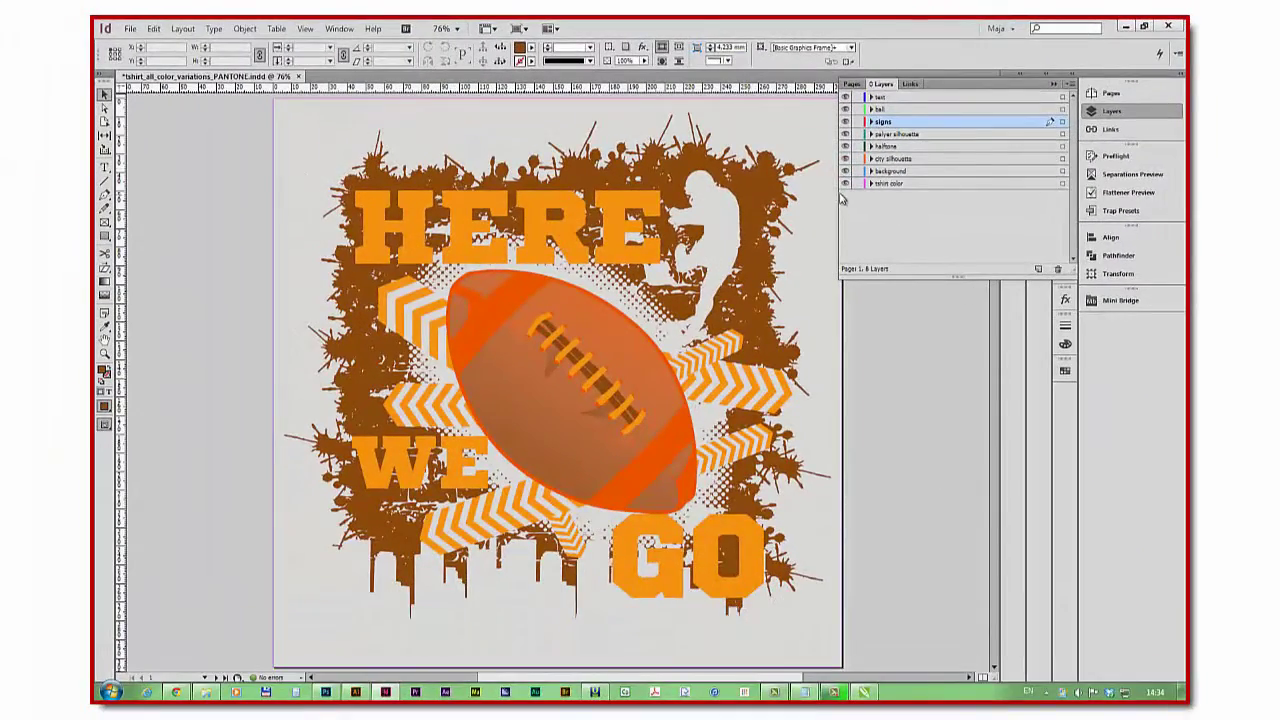
click(845, 184)
click(845, 184)
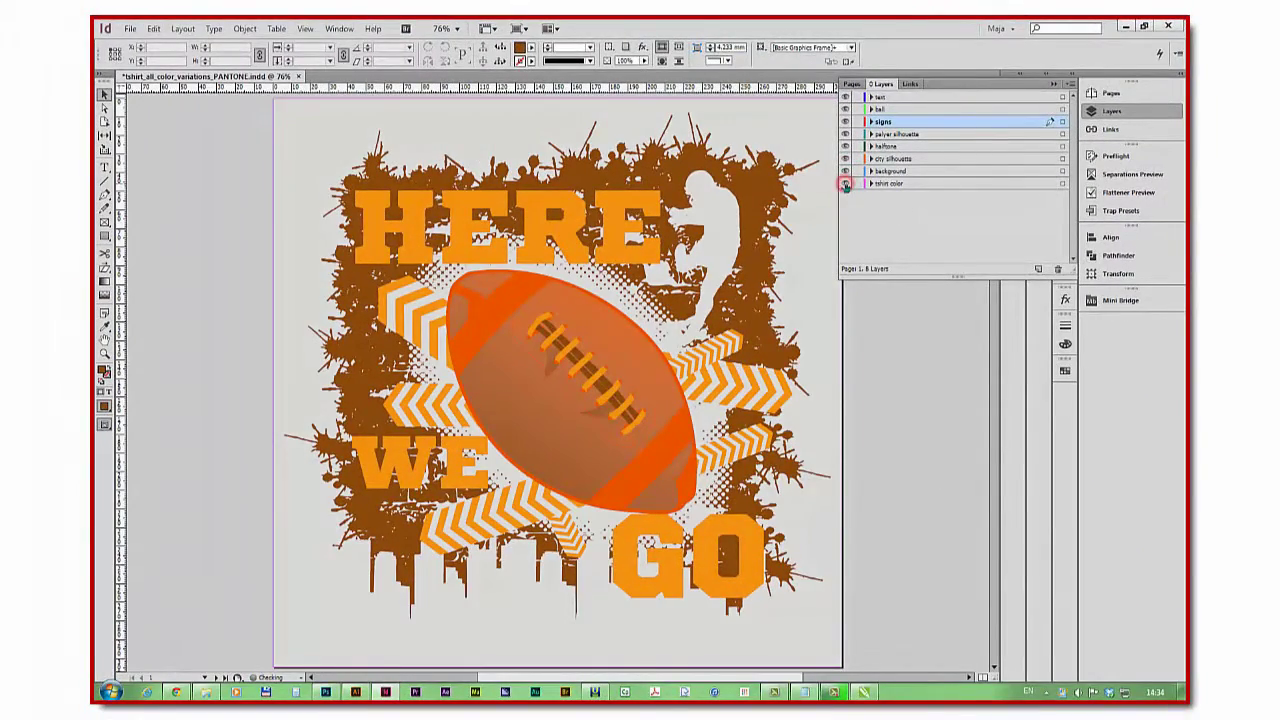
Display the color swatches of the PANTONE document and place them next to the shirt artwork
click(1108, 94)
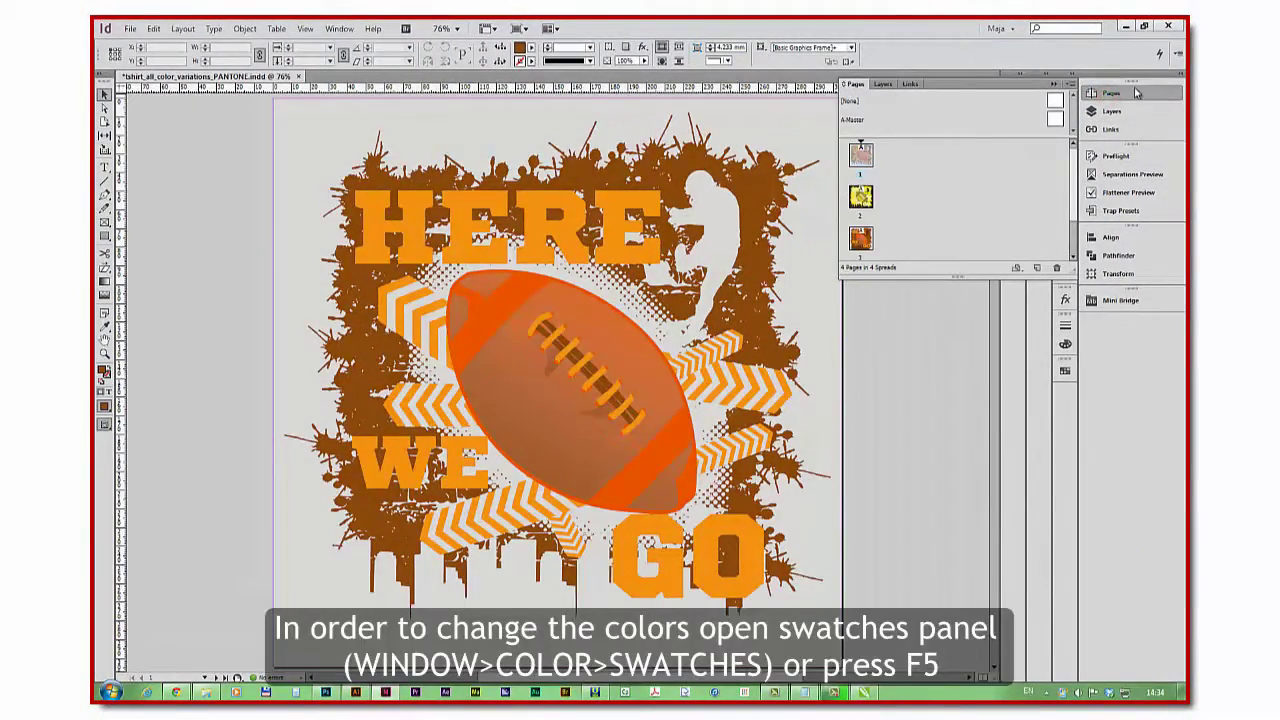
click(1134, 88)
click(1064, 371)
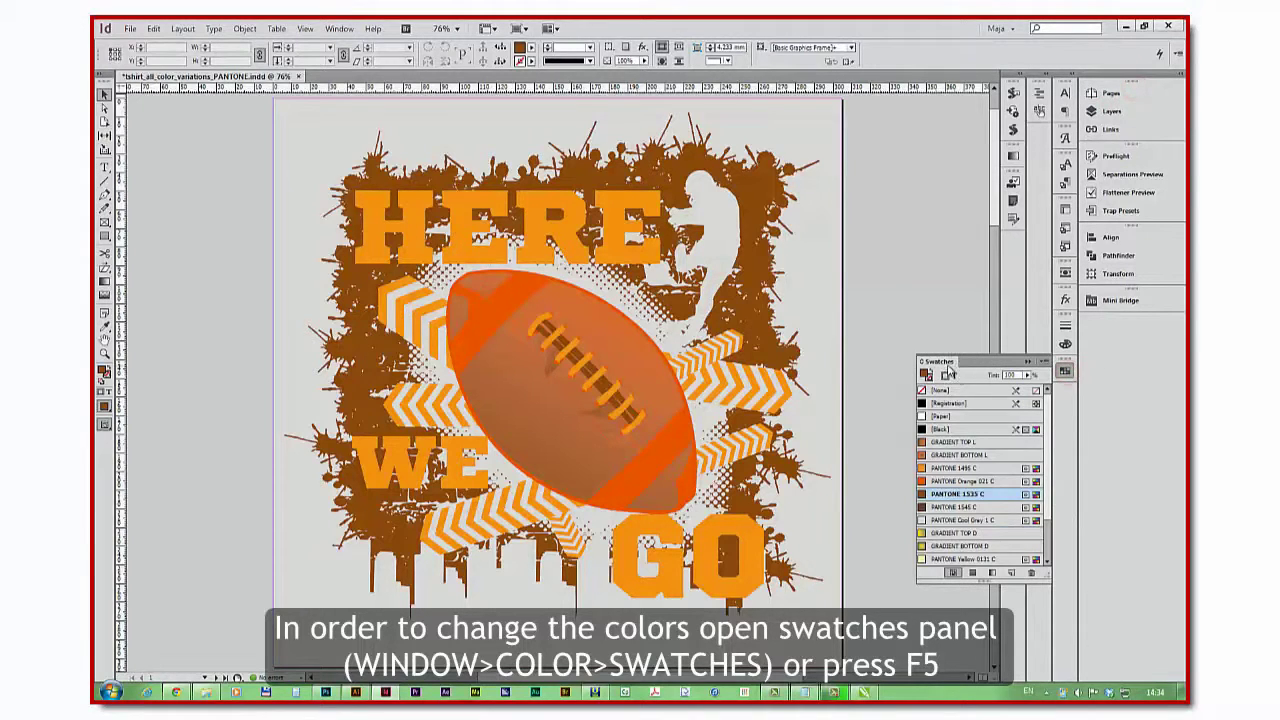
drag(948, 361, 846, 155)
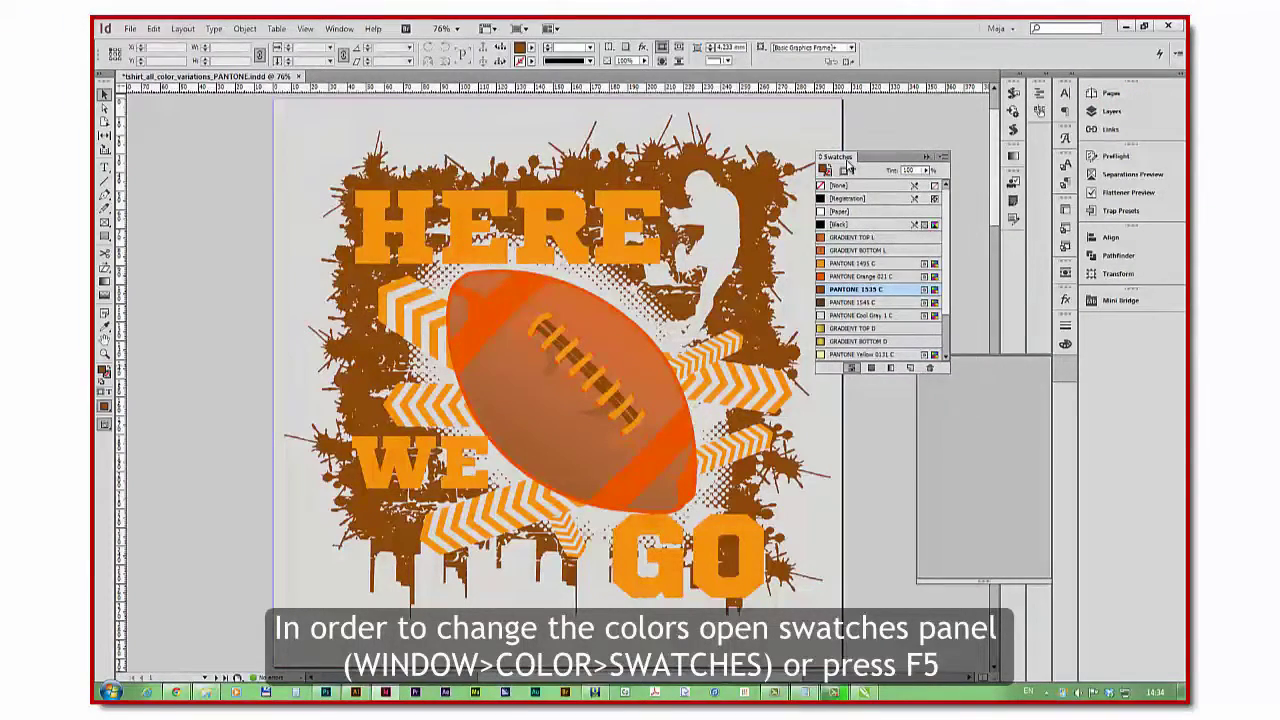
Change the light orange PANTONE 1495 C swatch to PANTONE 264 C from the PANTONE+ Solid Coated library
double_click(882, 263)
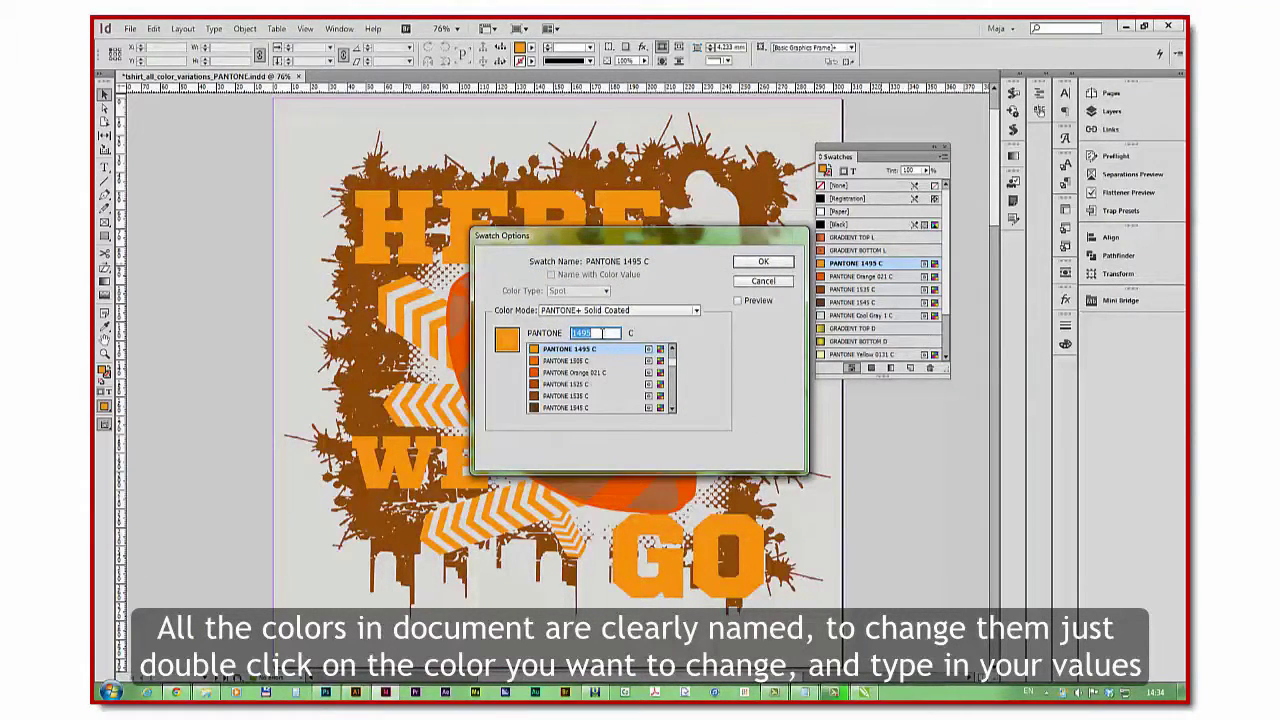
drag(675, 368, 675, 379)
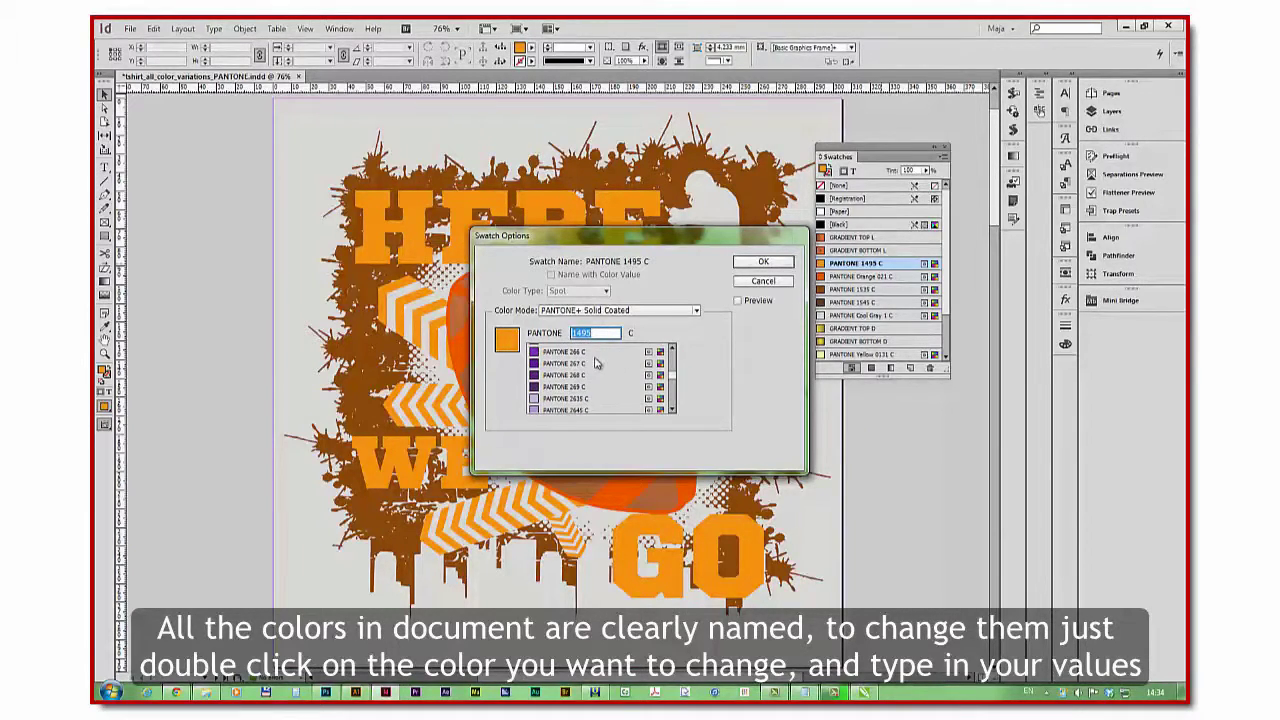
click(674, 349)
click(674, 349)
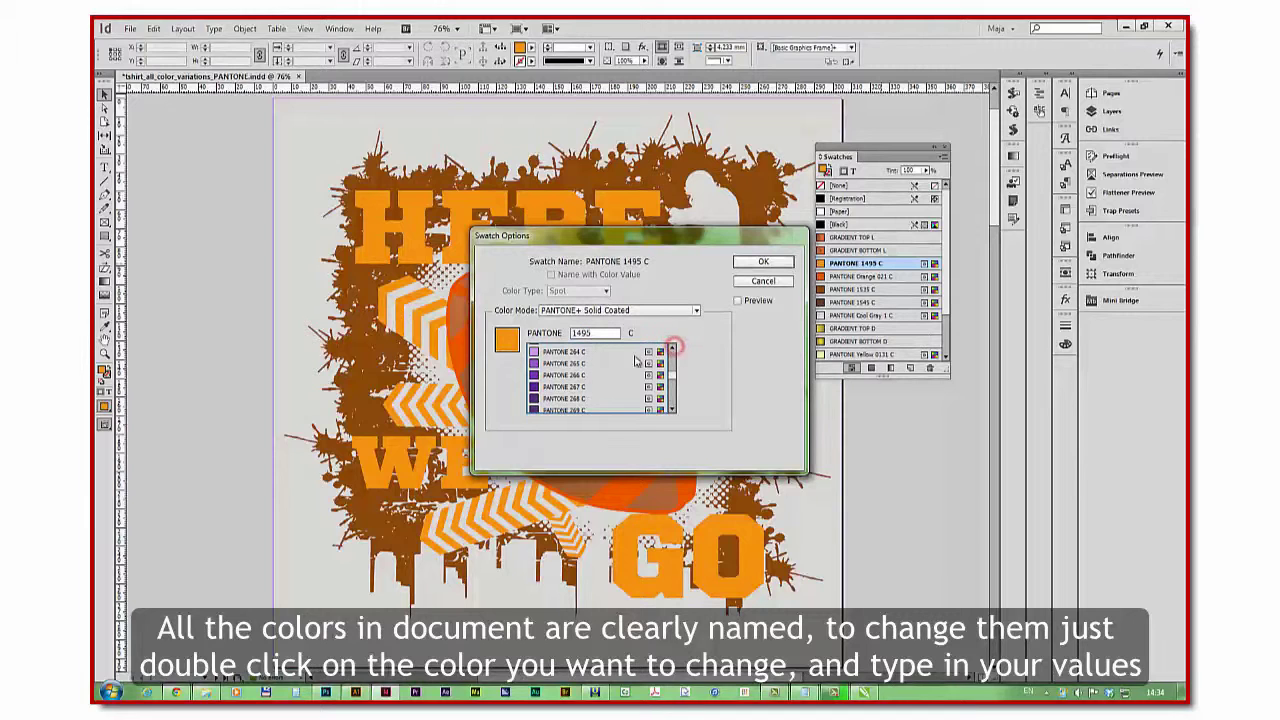
click(595, 353)
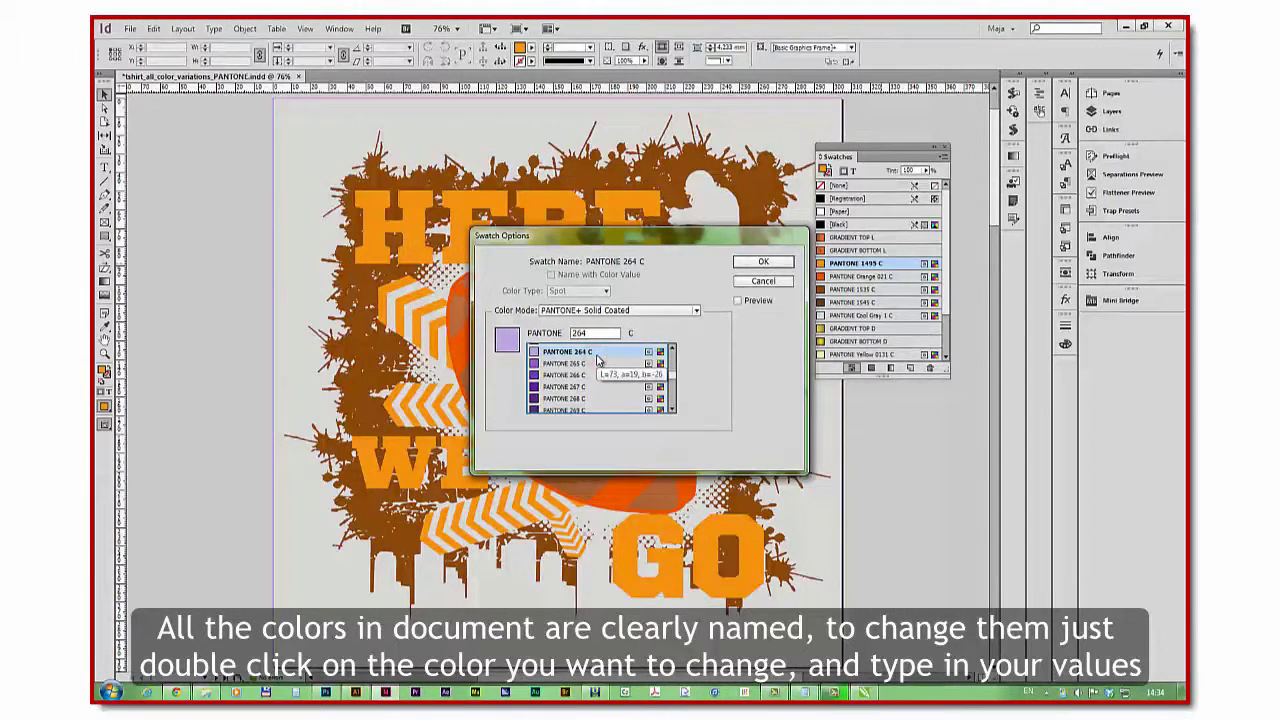
click(763, 261)
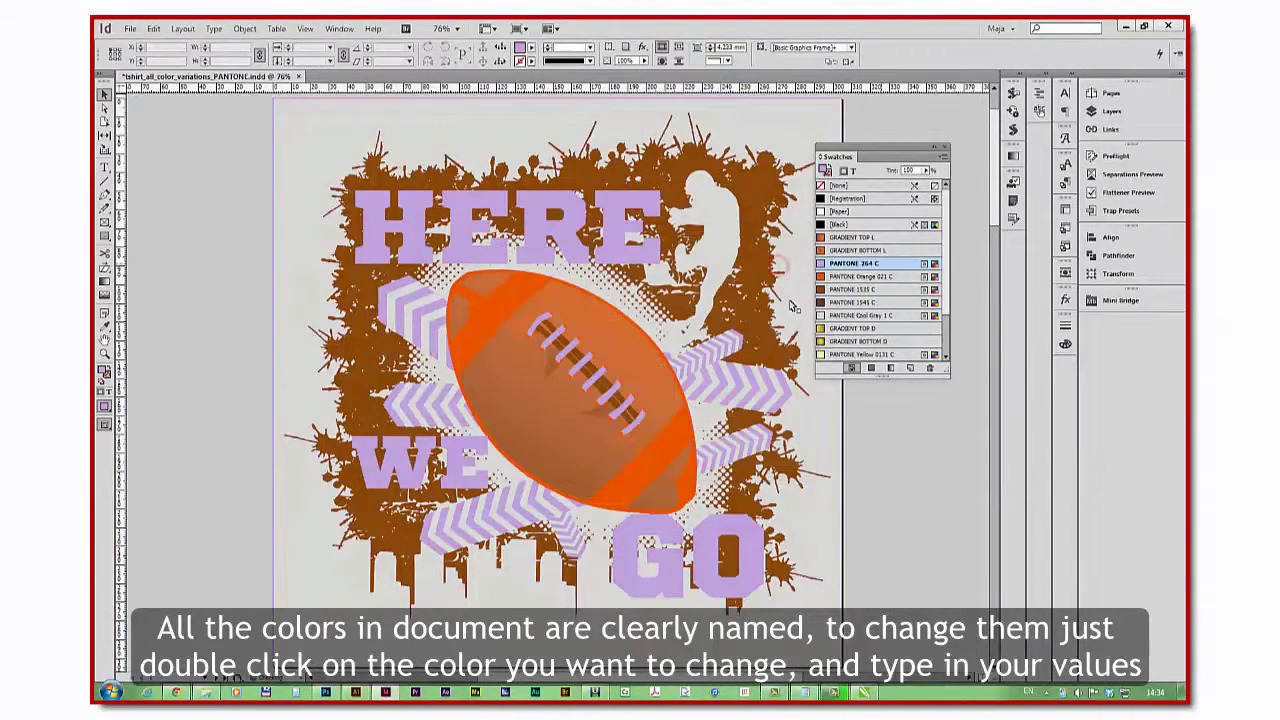
Change the PANTONE Orange 021 C swatch to PANTONE 267 C
double_click(886, 277)
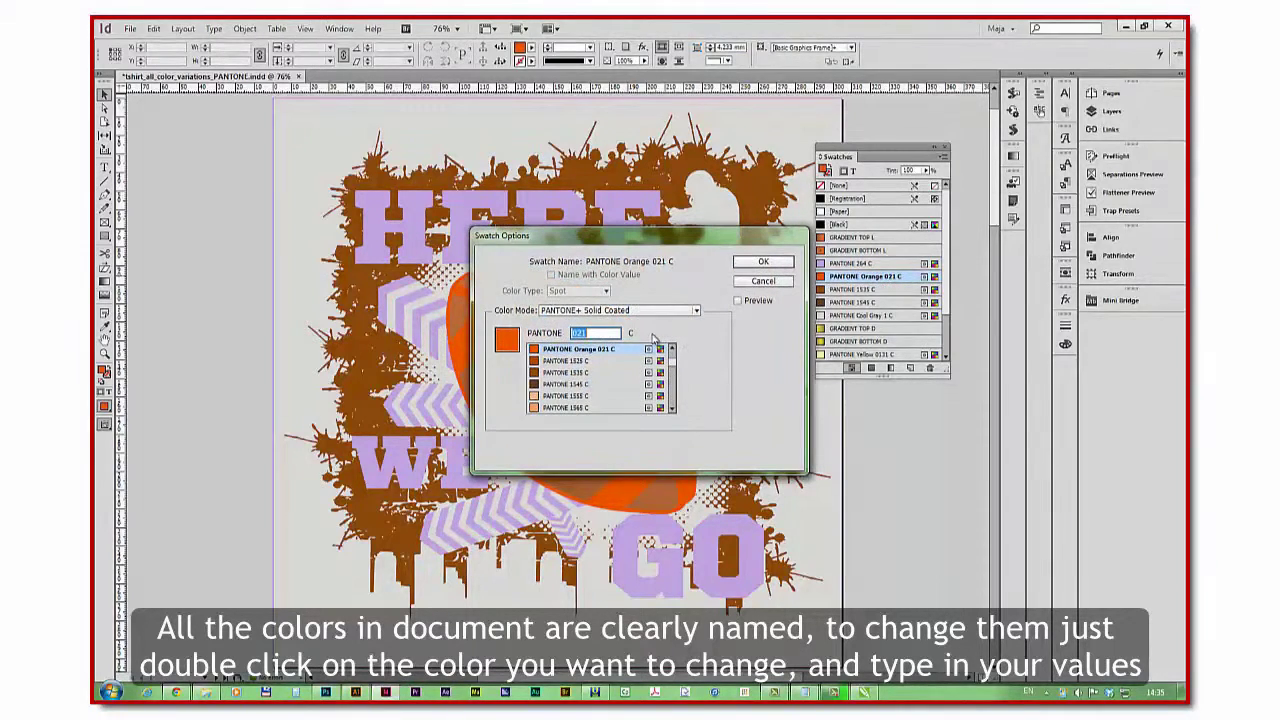
text(266)
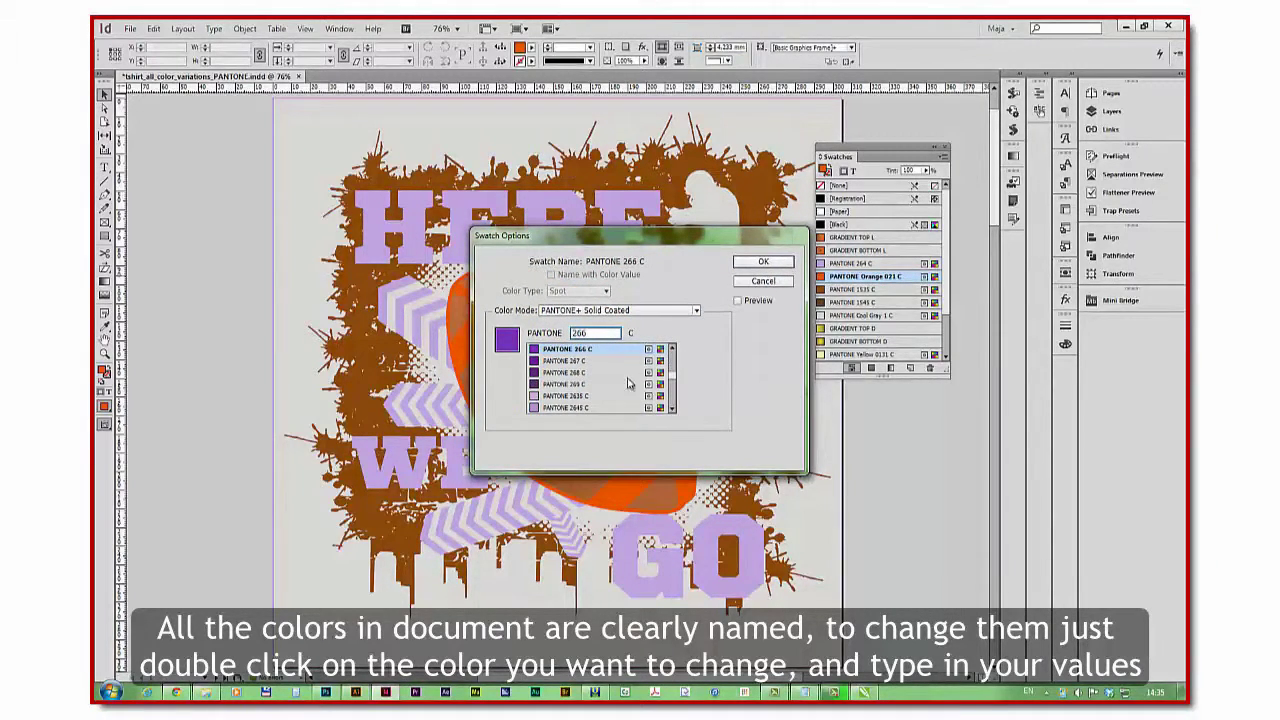
click(622, 374)
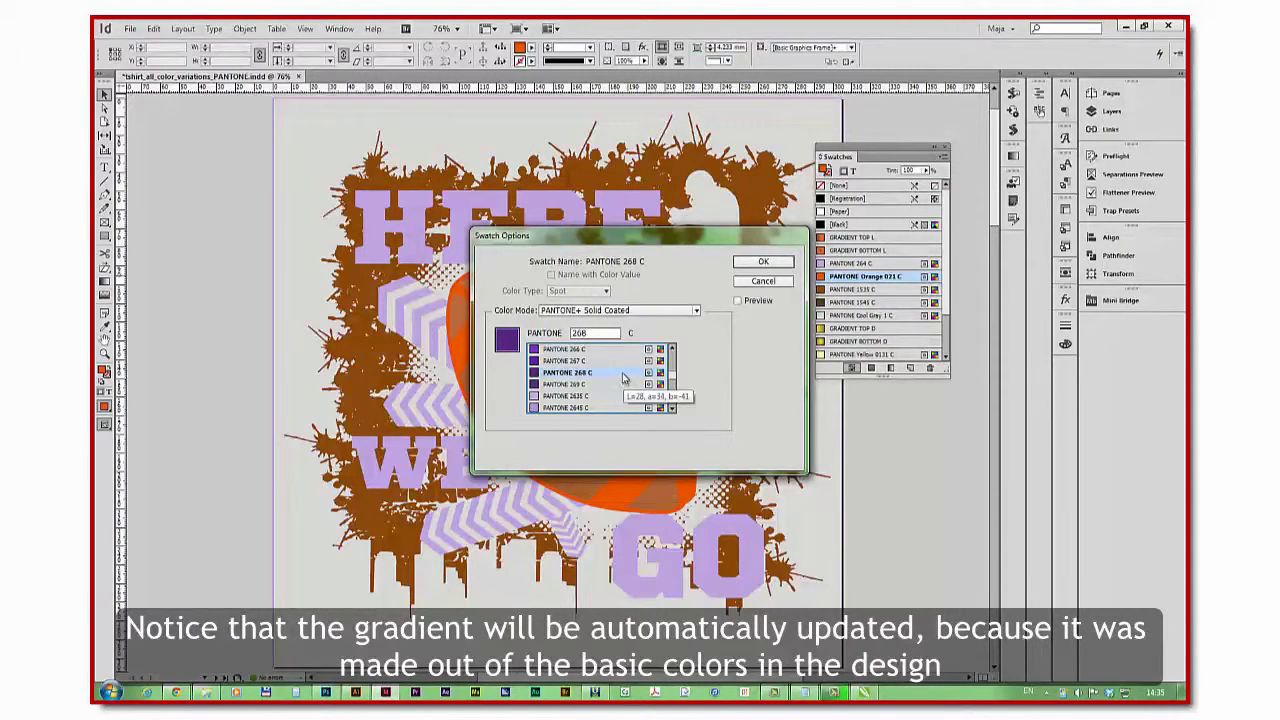
click(620, 361)
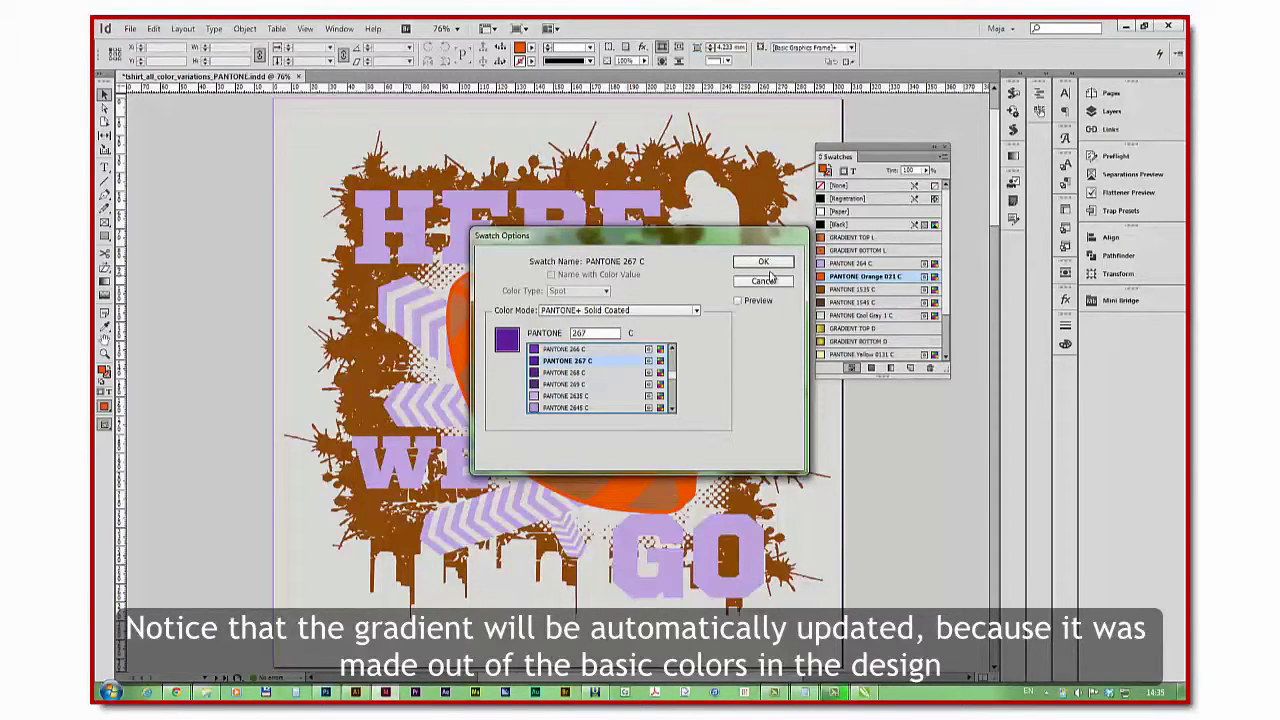
click(764, 263)
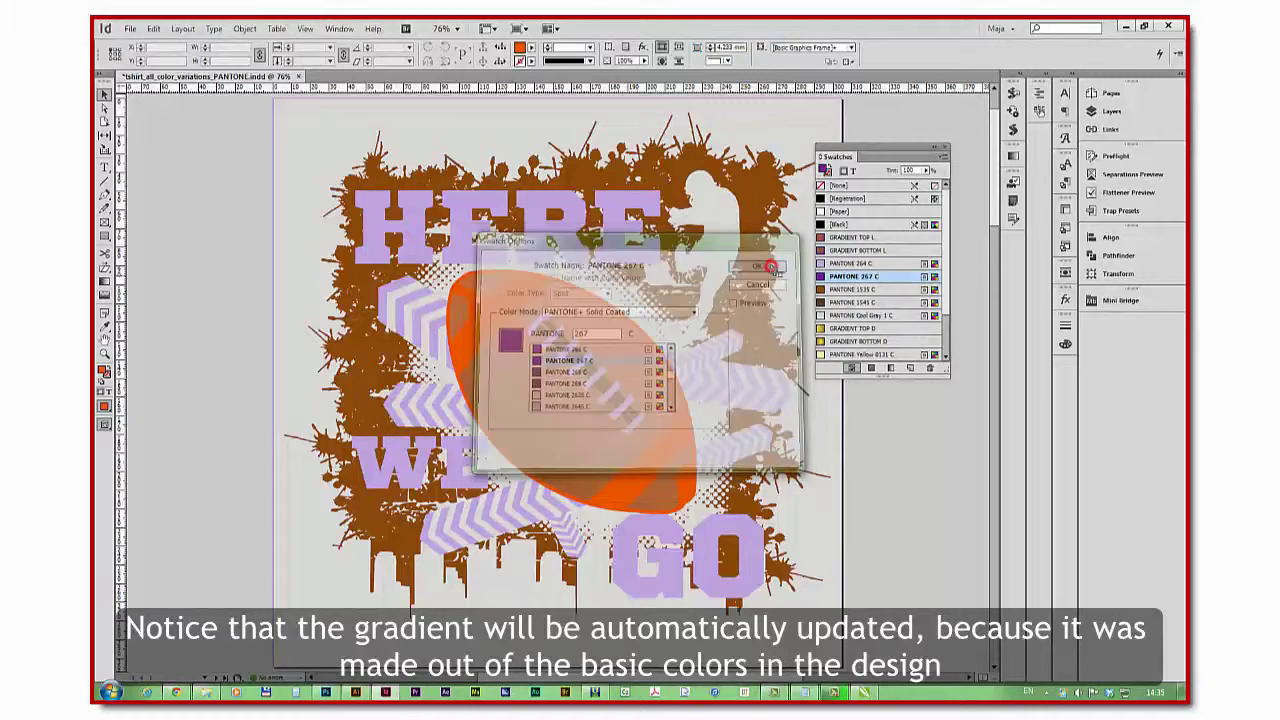
Change the brown PANTONE 1535 C swatch to PANTONE 269 C and put the swatches away
double_click(870, 289)
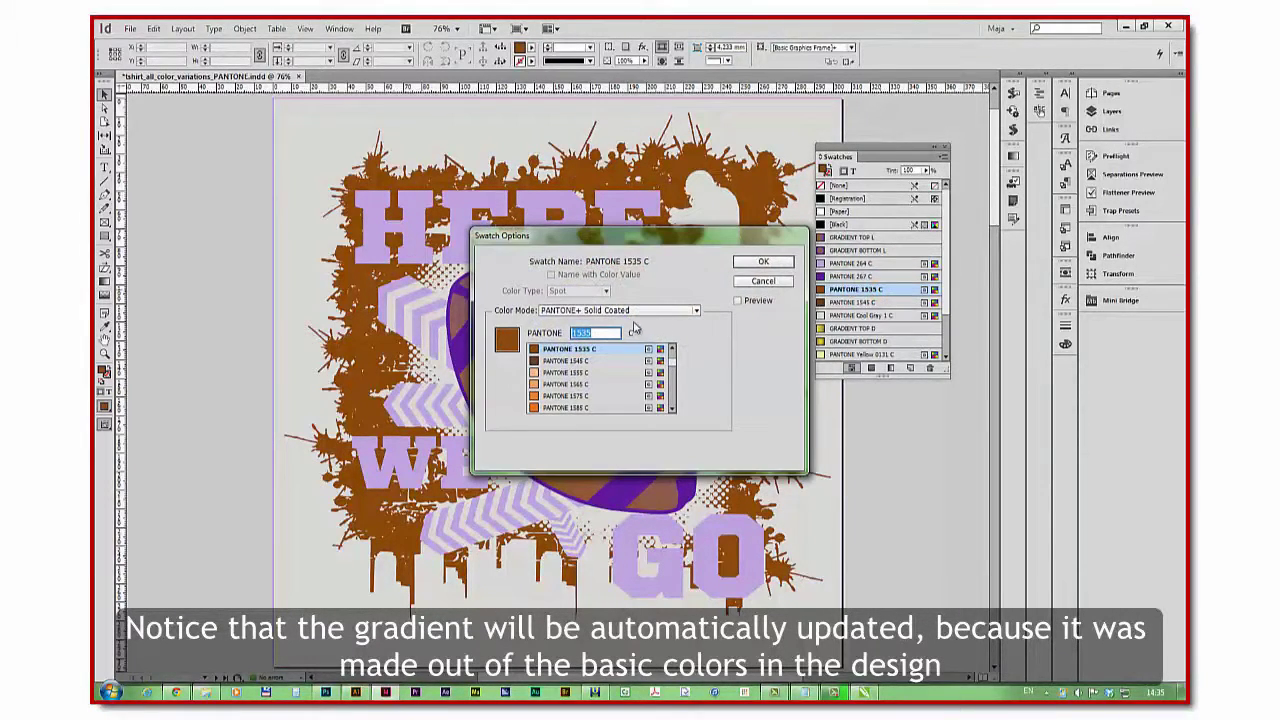
text(266)
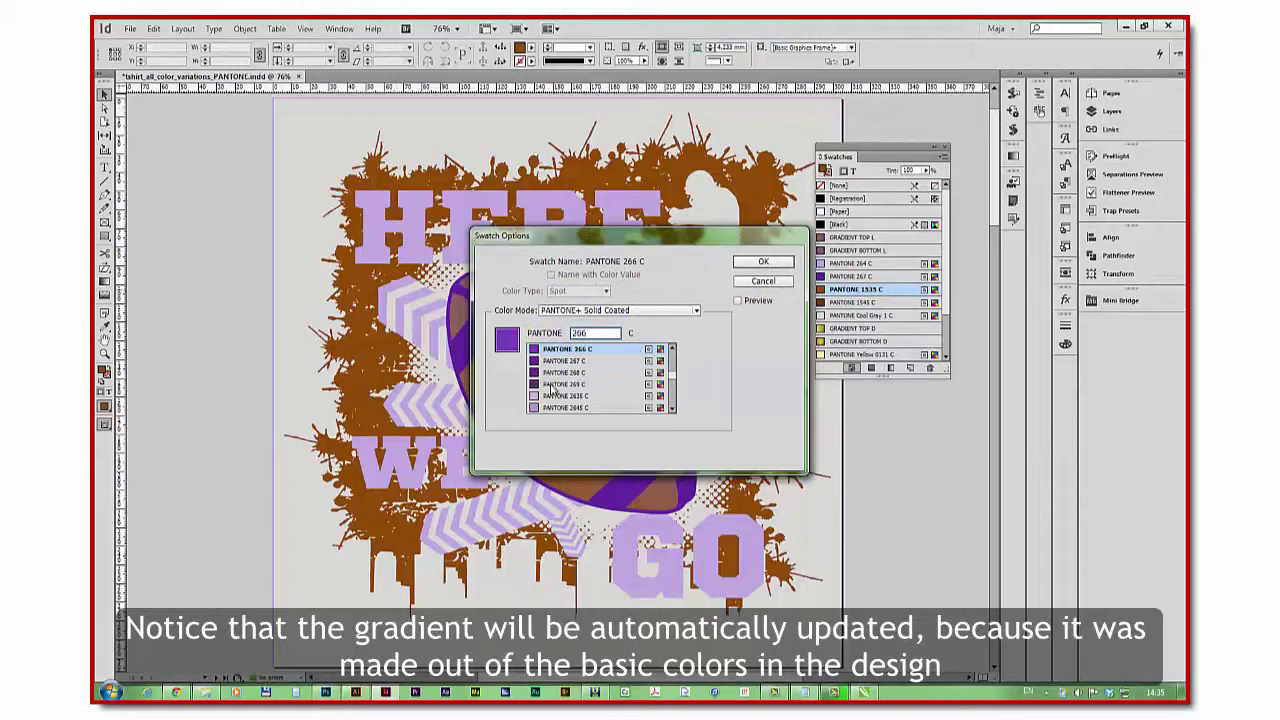
click(566, 384)
click(763, 261)
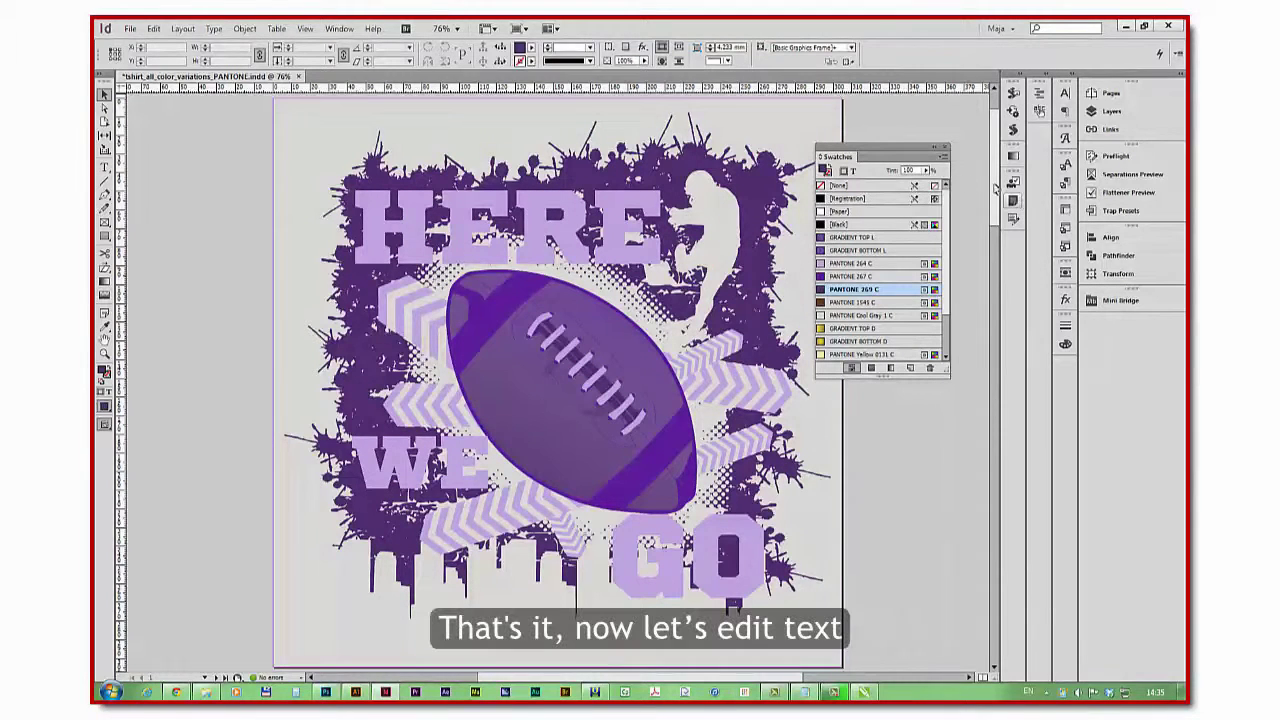
drag(842, 168, 1066, 372)
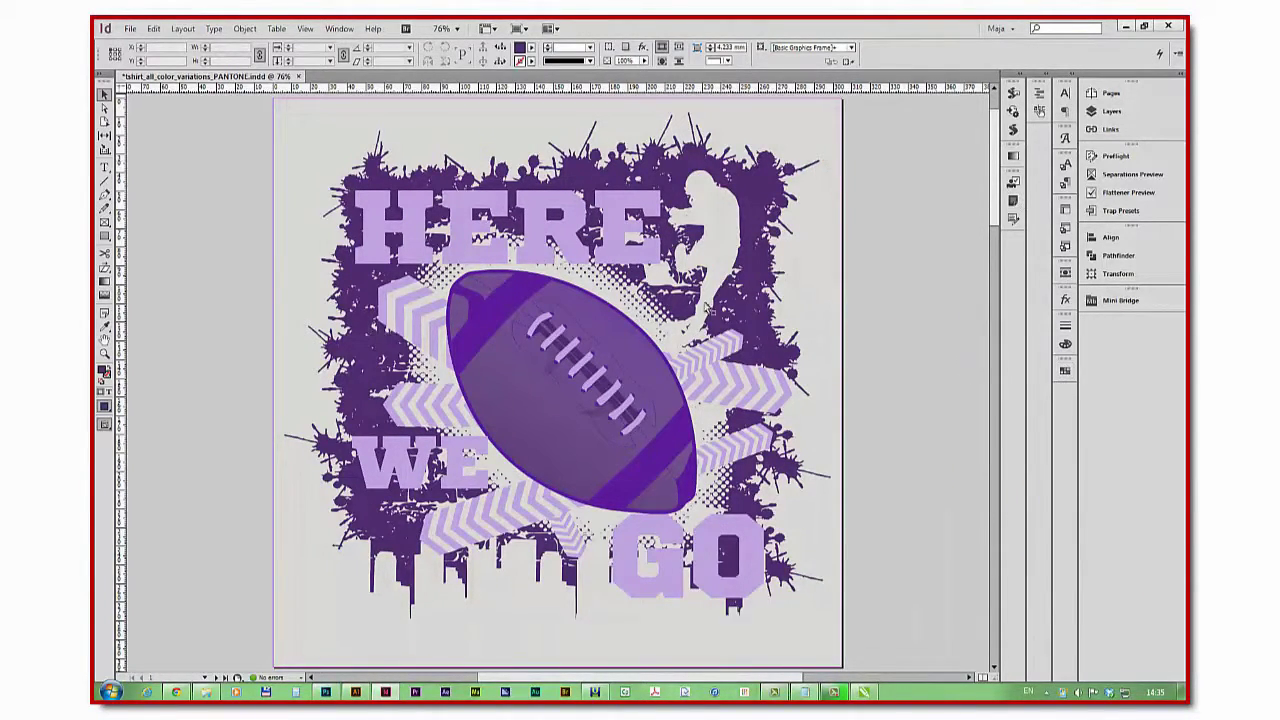
Replace the word HERE with THIS and the word WE with IS
click(650, 258)
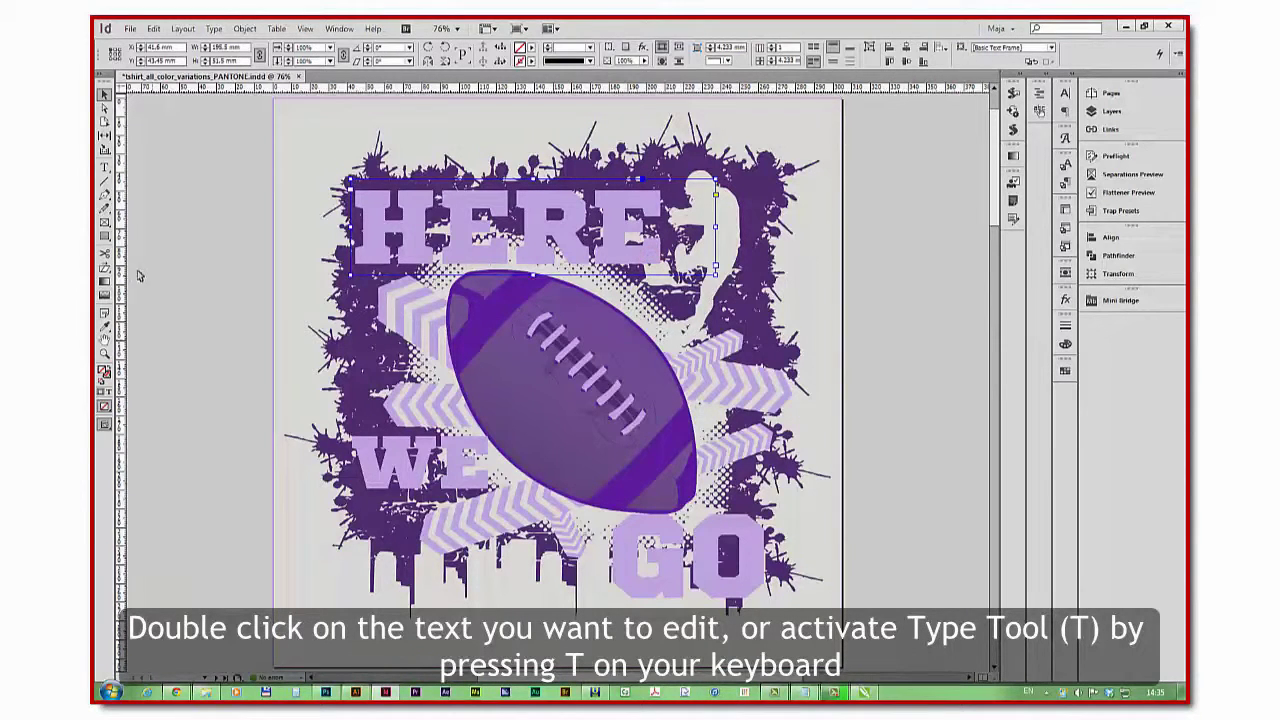
click(104, 168)
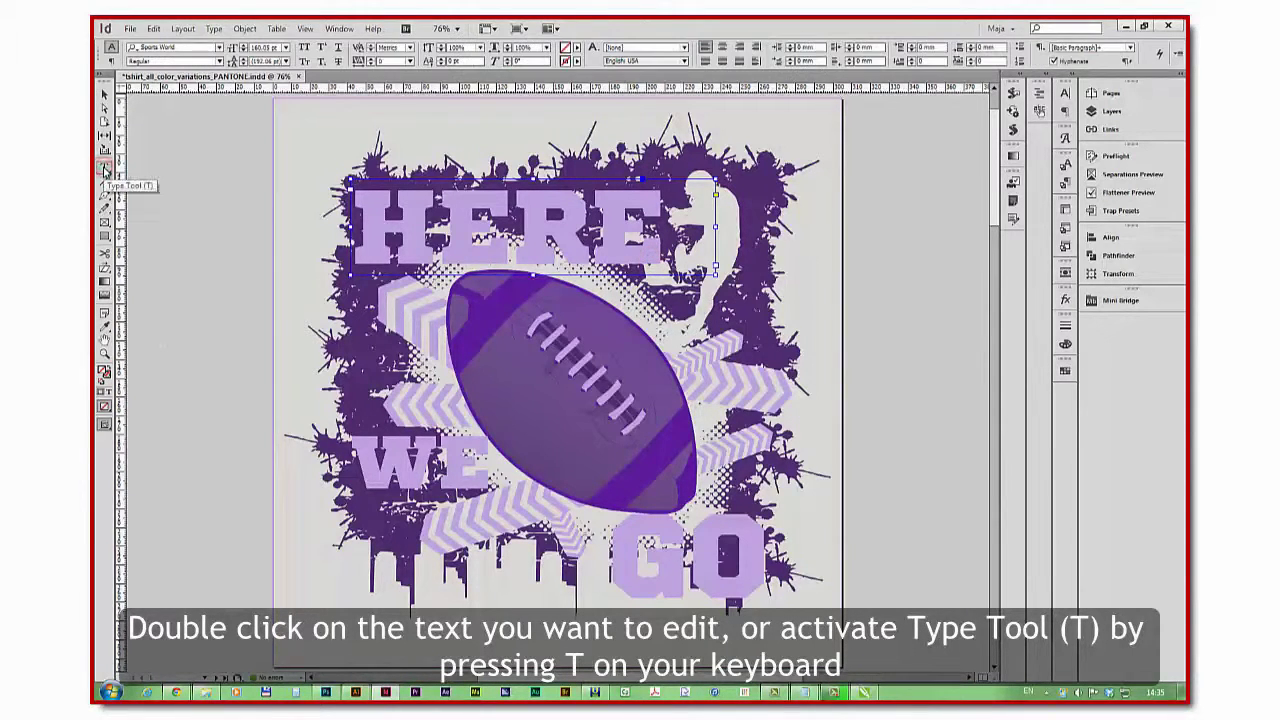
double_click(362, 222)
text(THIS)
double_click(400, 460)
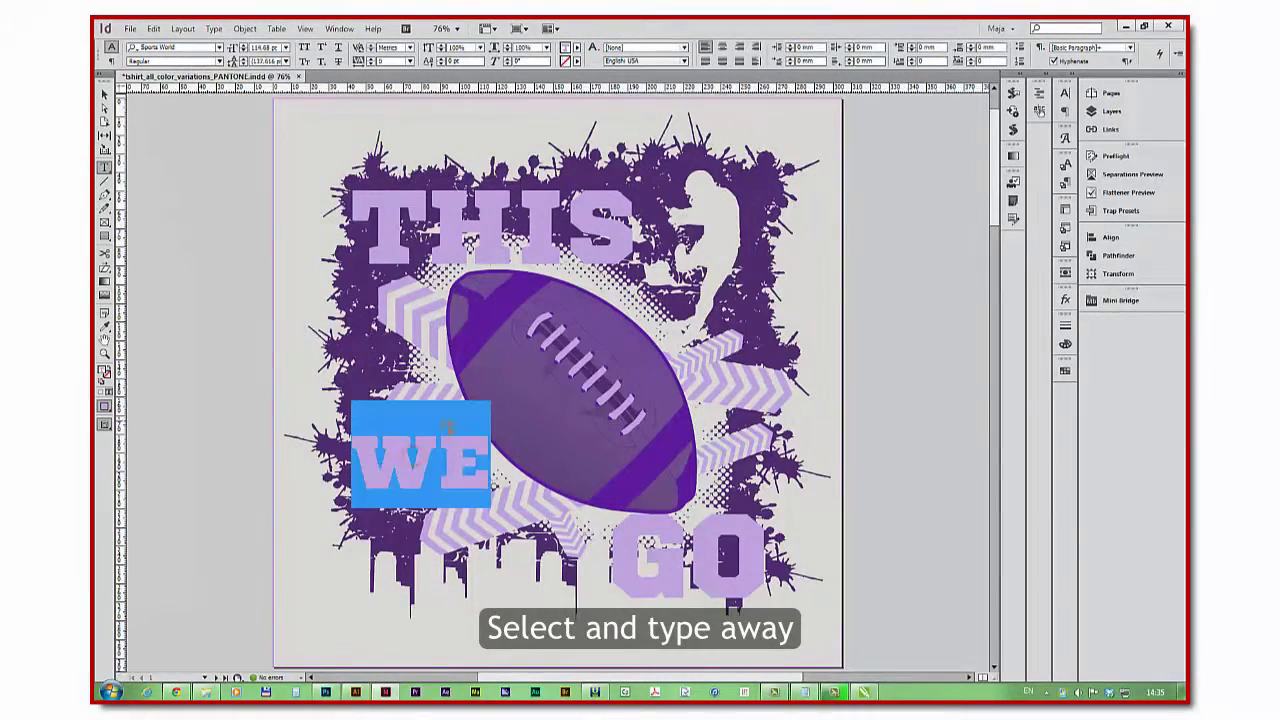
text(IS)
Replace the word GO with MINE, widen its text frame to fit, move it so it ends inside the page edge, and deselect
double_click(690, 555)
text(Mine)
key(Escape)
drag(772, 548, 968, 545)
drag(851, 566, 822, 566)
double_click(652, 560)
text(NE)
key(Escape)
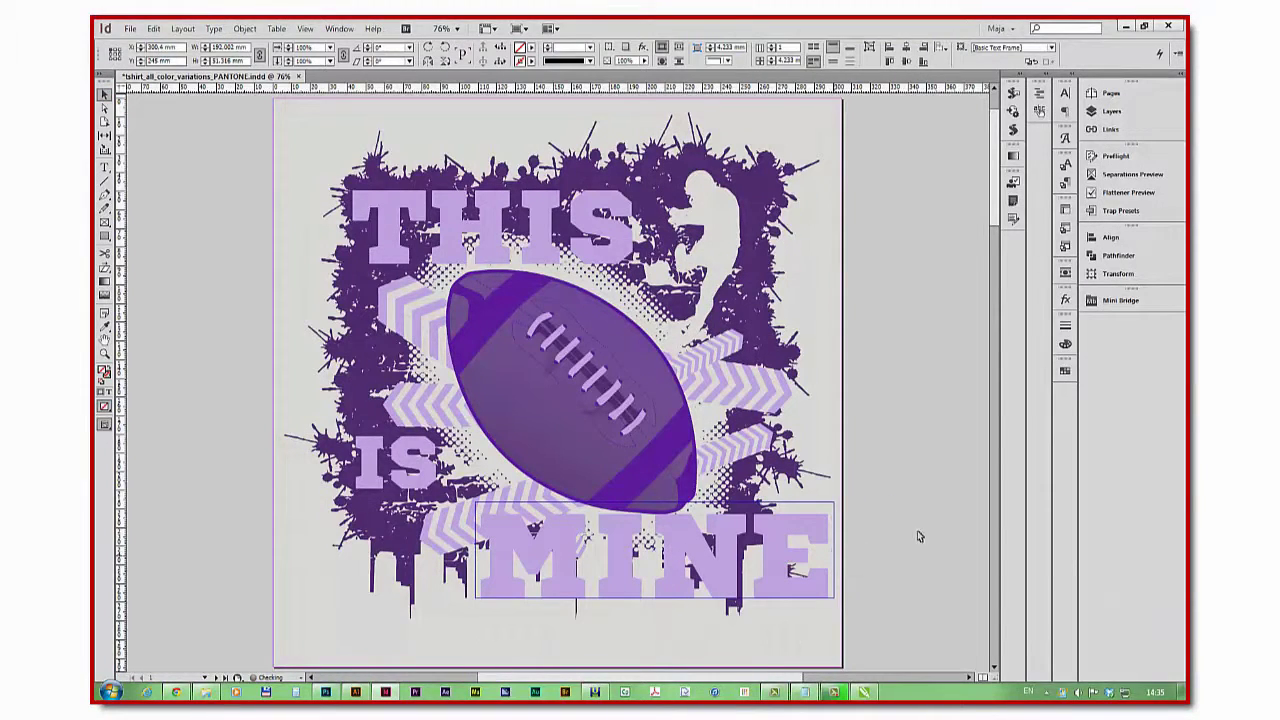
click(918, 535)
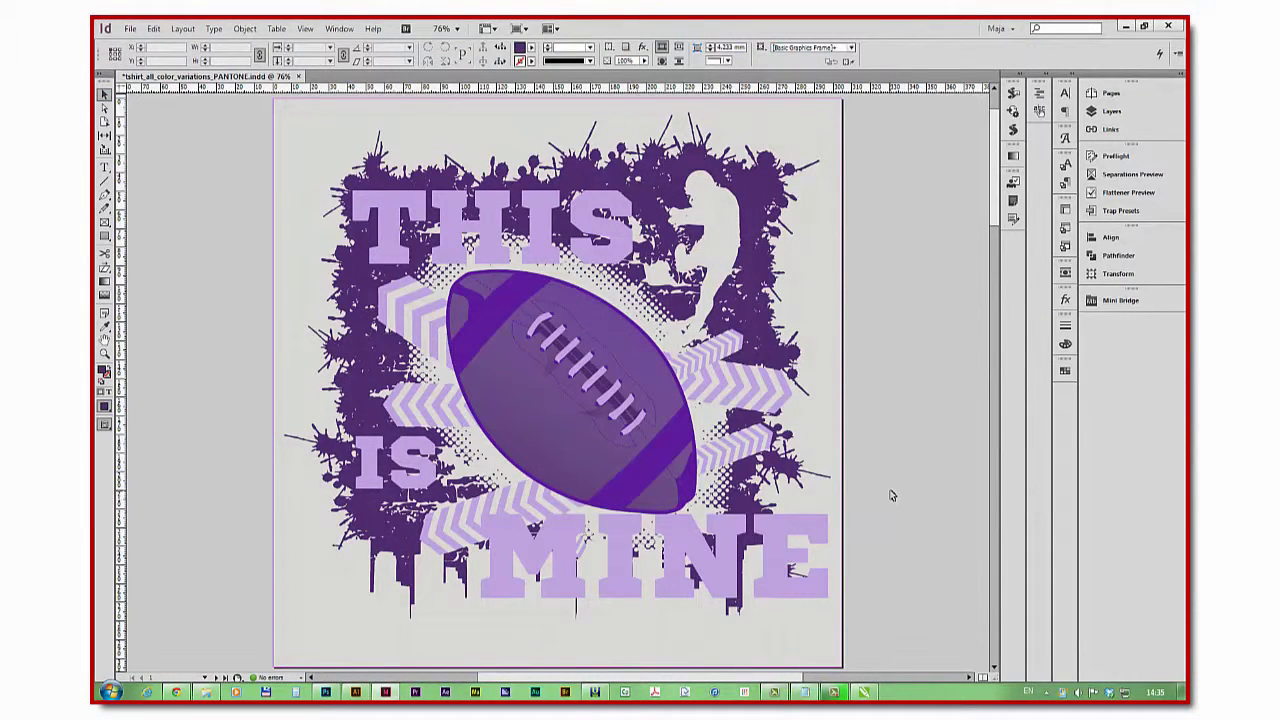
Open tshirt_CMYK_3 colors LIGHT from the single folder inside the template's PSD folder in Photoshop
click(130, 28)
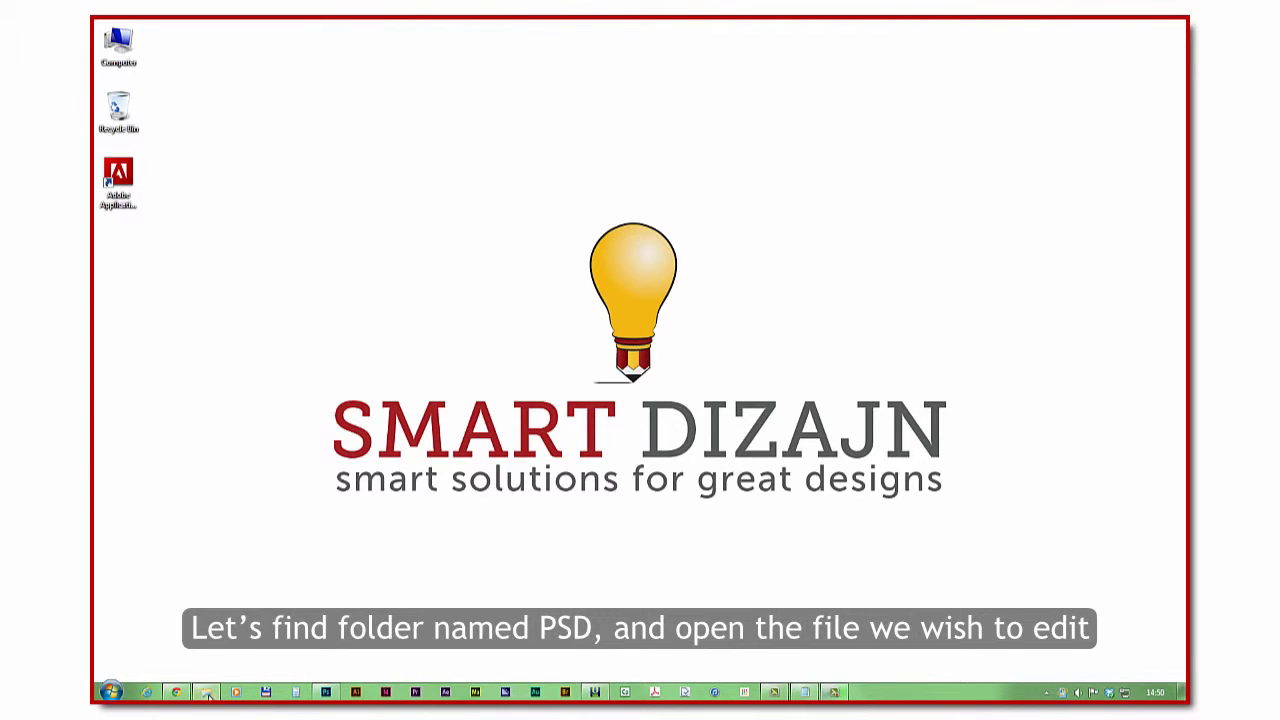
click(206, 693)
click(853, 229)
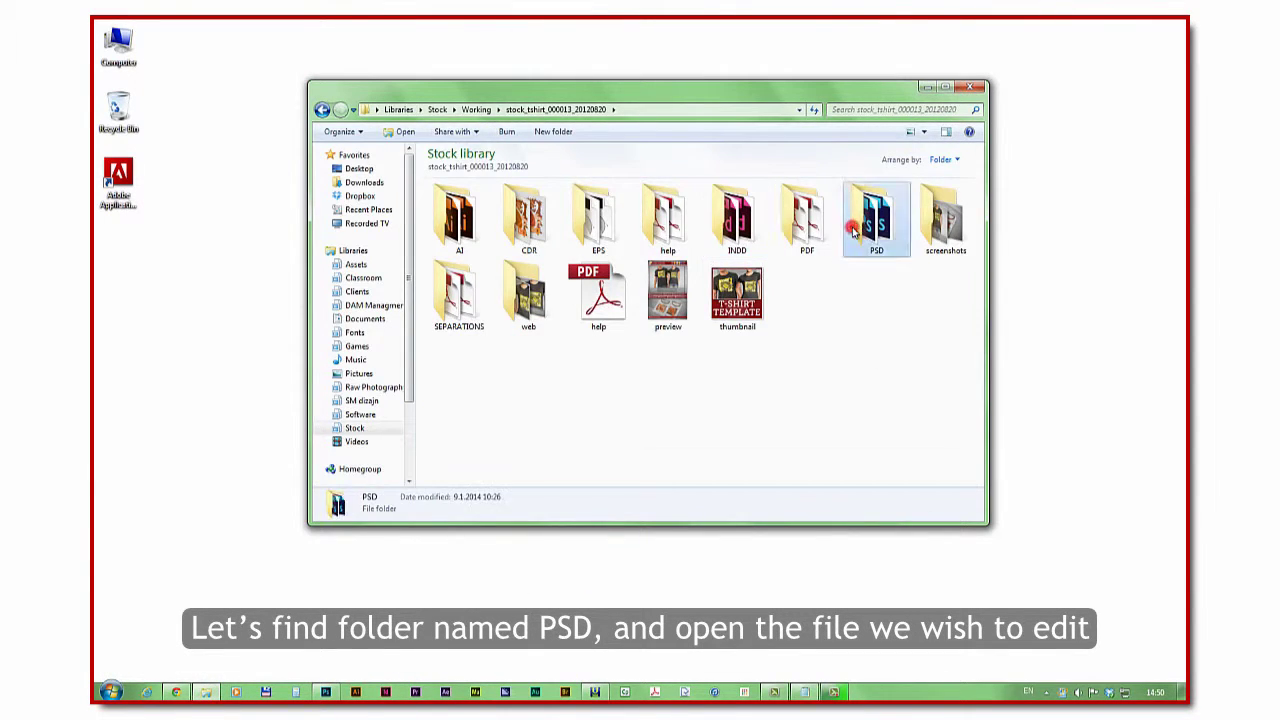
double_click(853, 229)
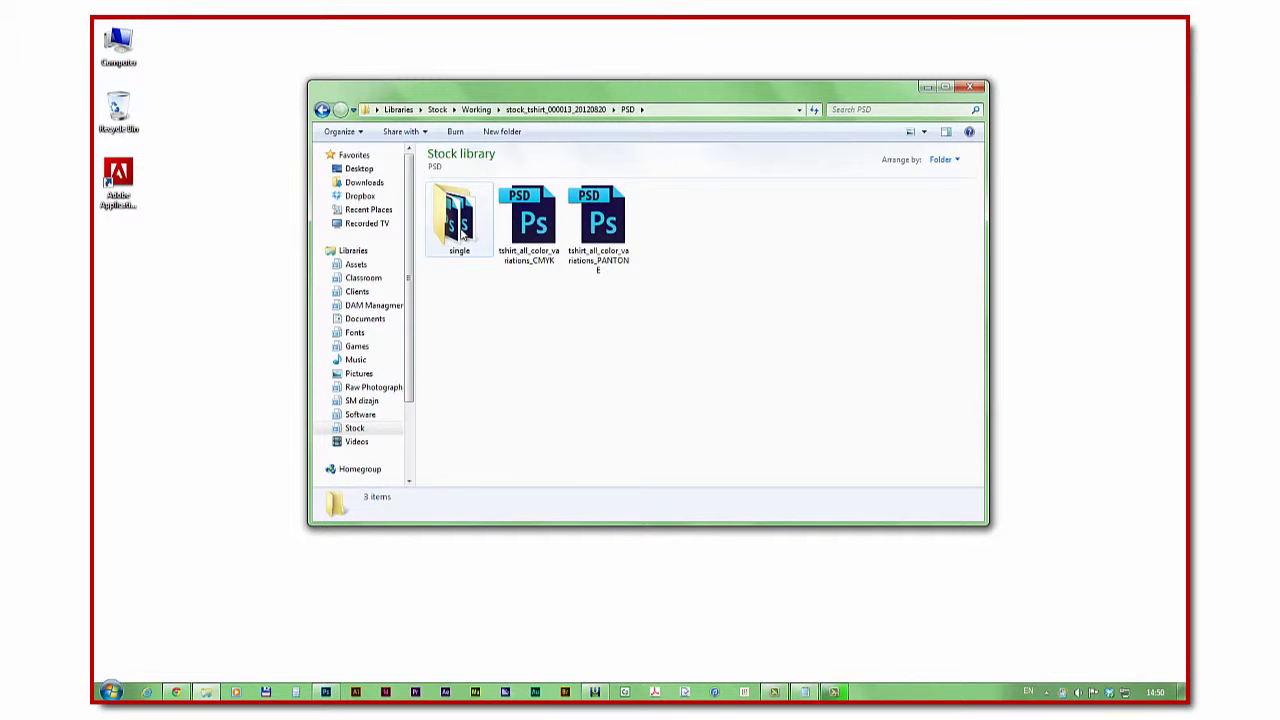
double_click(460, 230)
click(527, 232)
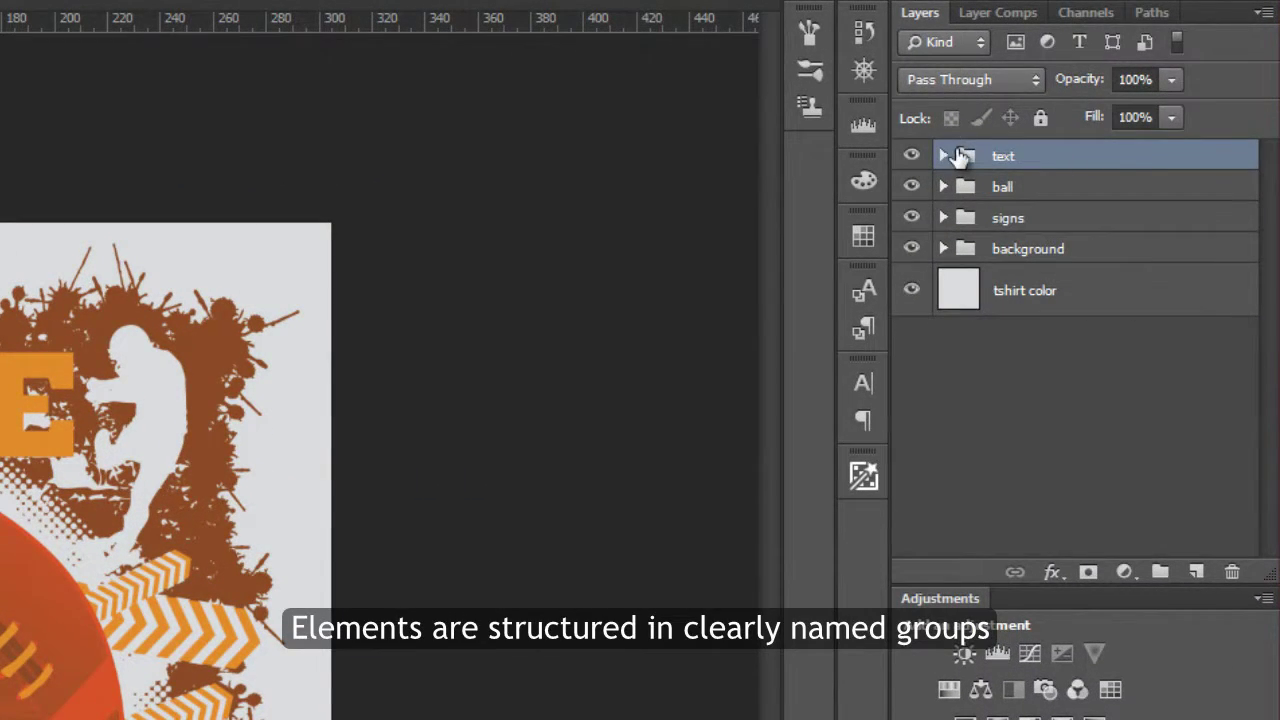
Examine the contents of the text, ball and signs layer groups, collapsing each one again
click(944, 156)
click(944, 156)
click(943, 187)
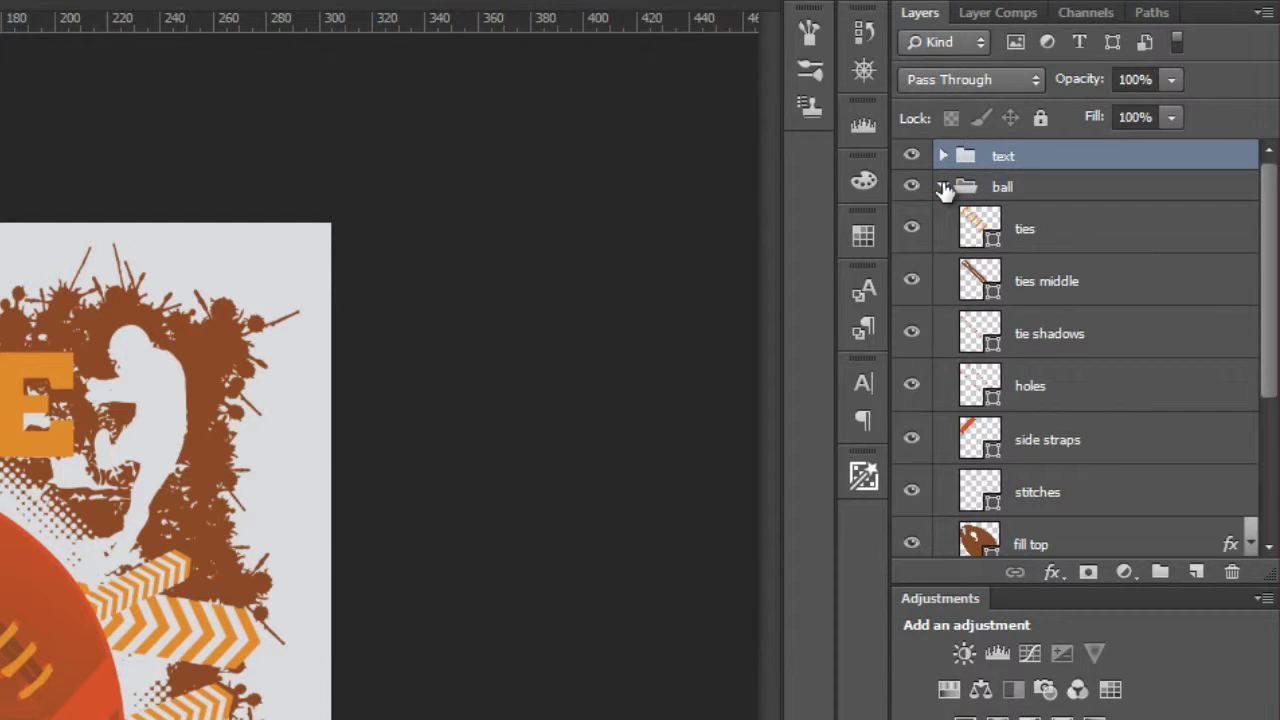
click(943, 187)
click(943, 218)
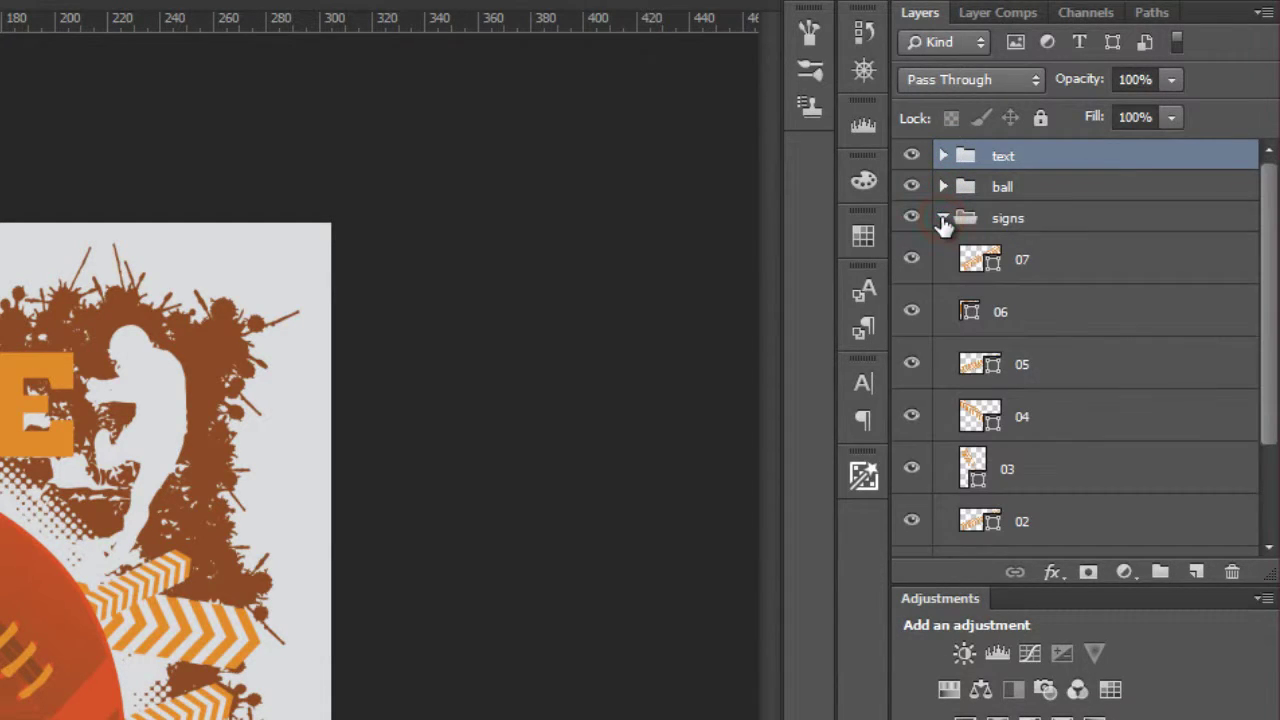
click(943, 218)
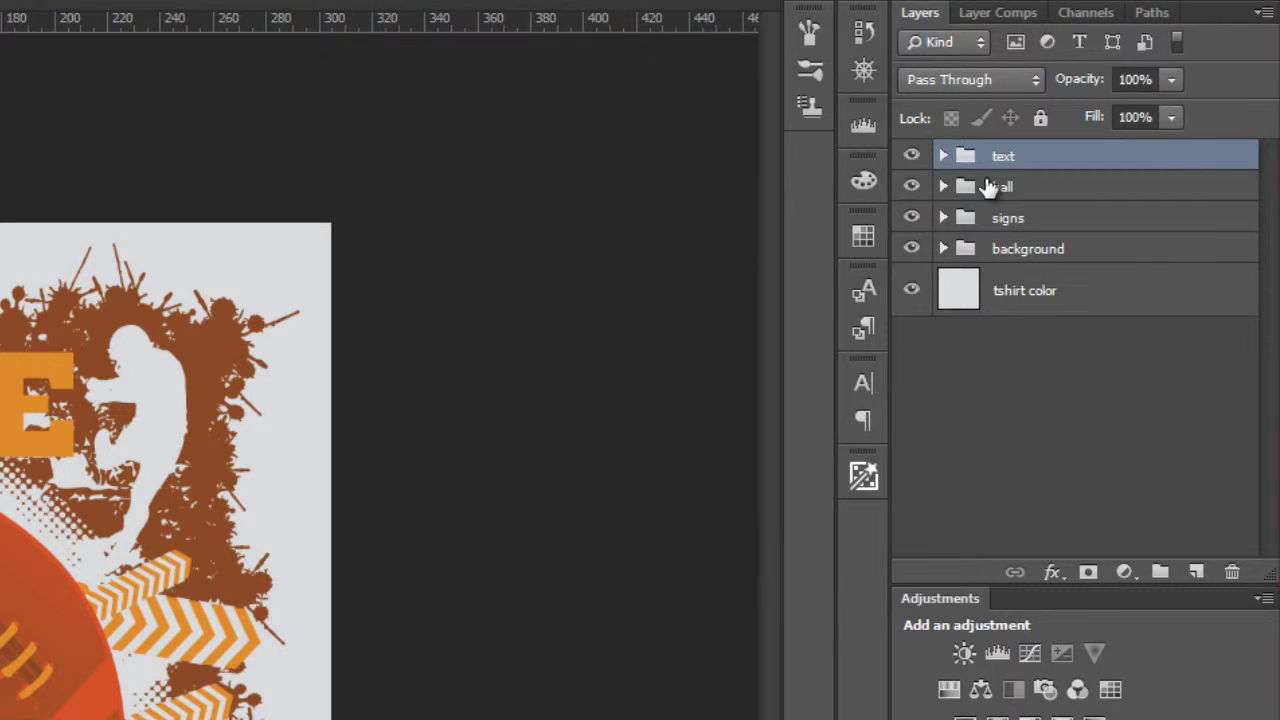
Expand the ball group and change its outline shape's fill to PANTONE 266 C from the PANTONE+ Solid Coated library
click(937, 187)
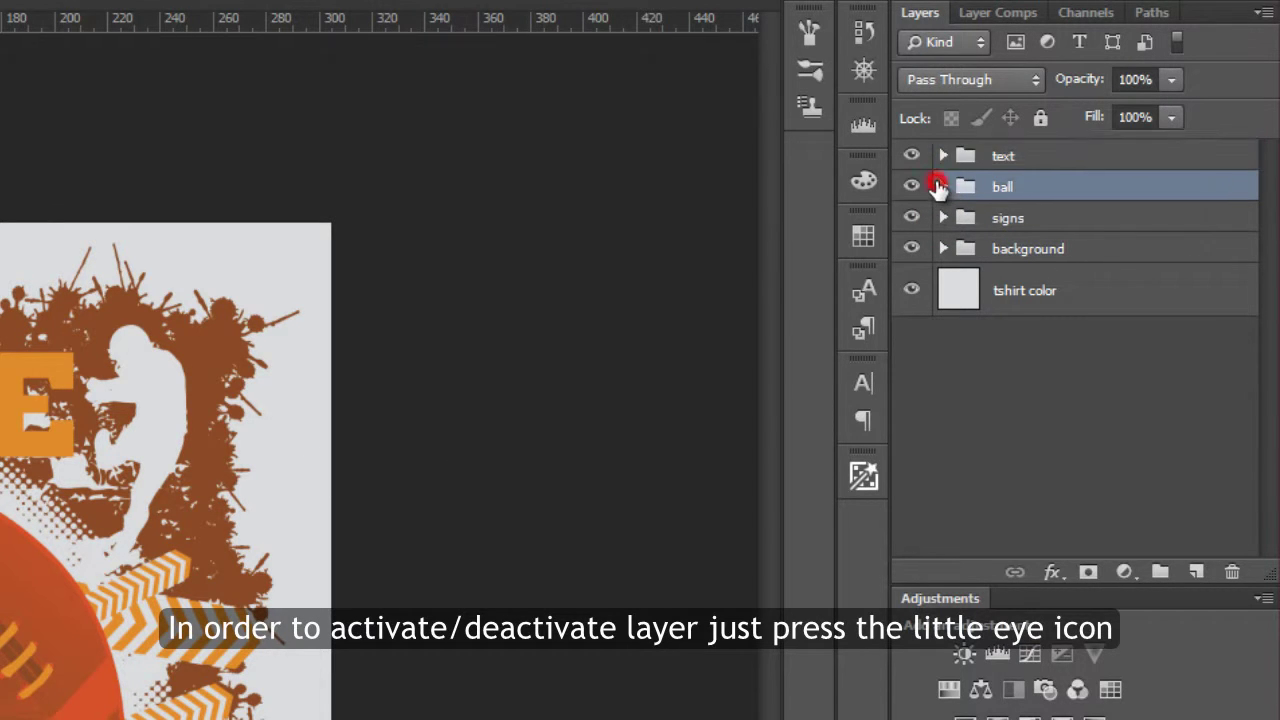
click(942, 187)
scroll(1066, 409, down, 2)
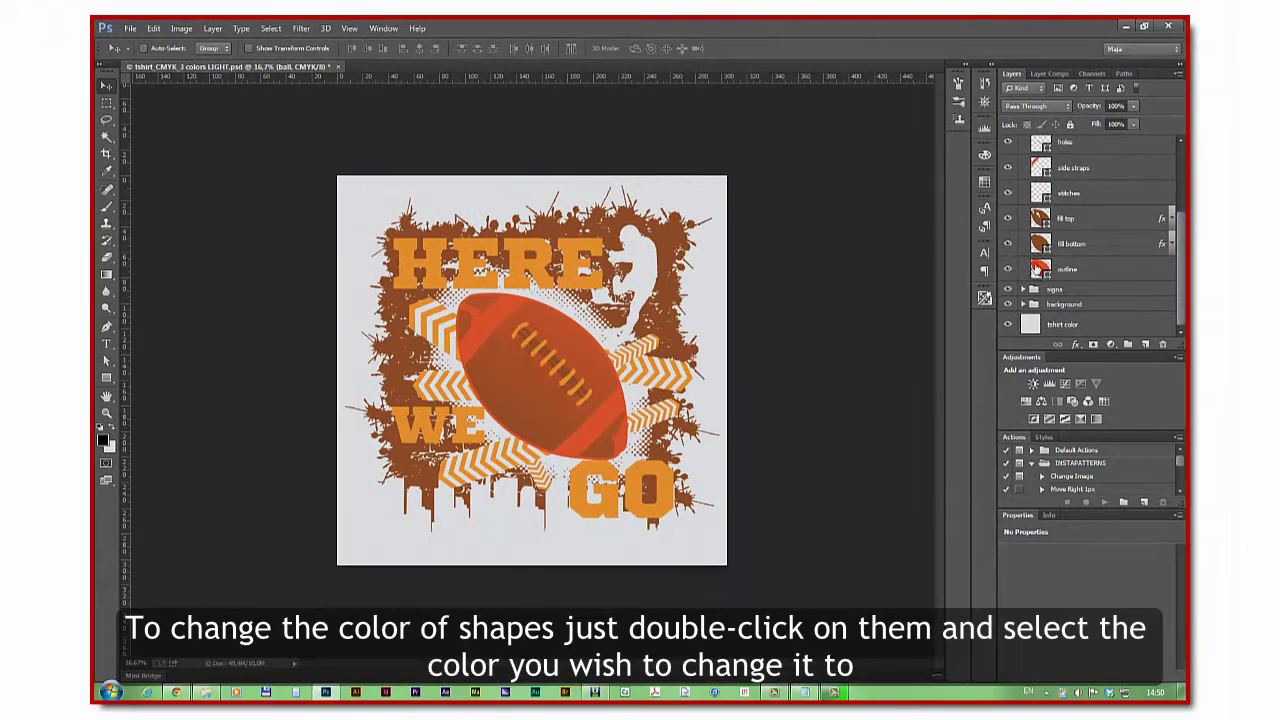
click(1016, 385)
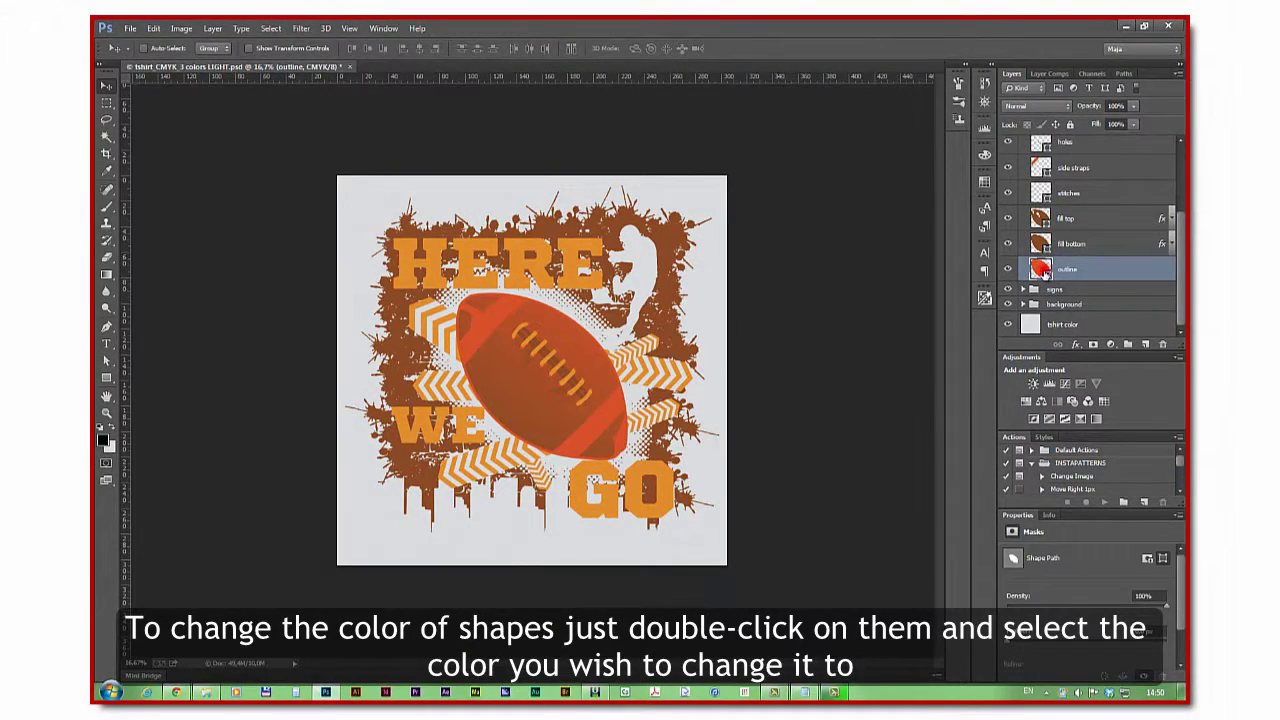
double_click(1041, 269)
click(487, 495)
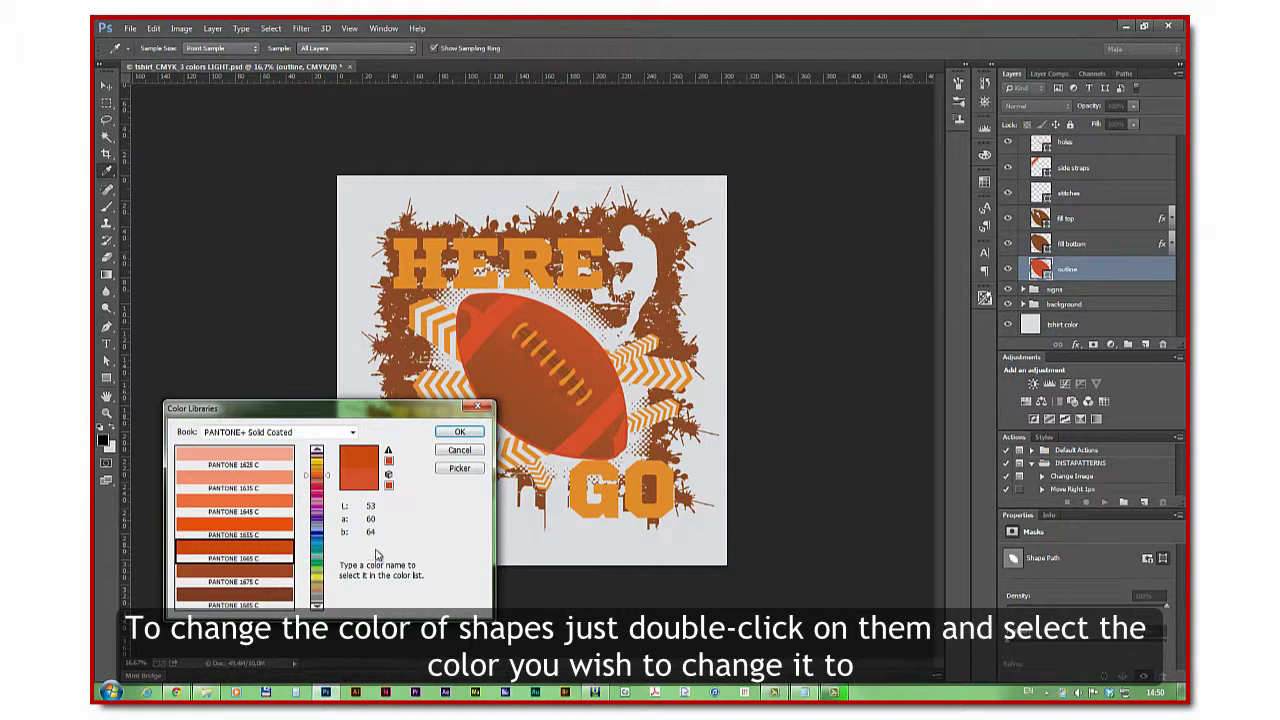
text(266)
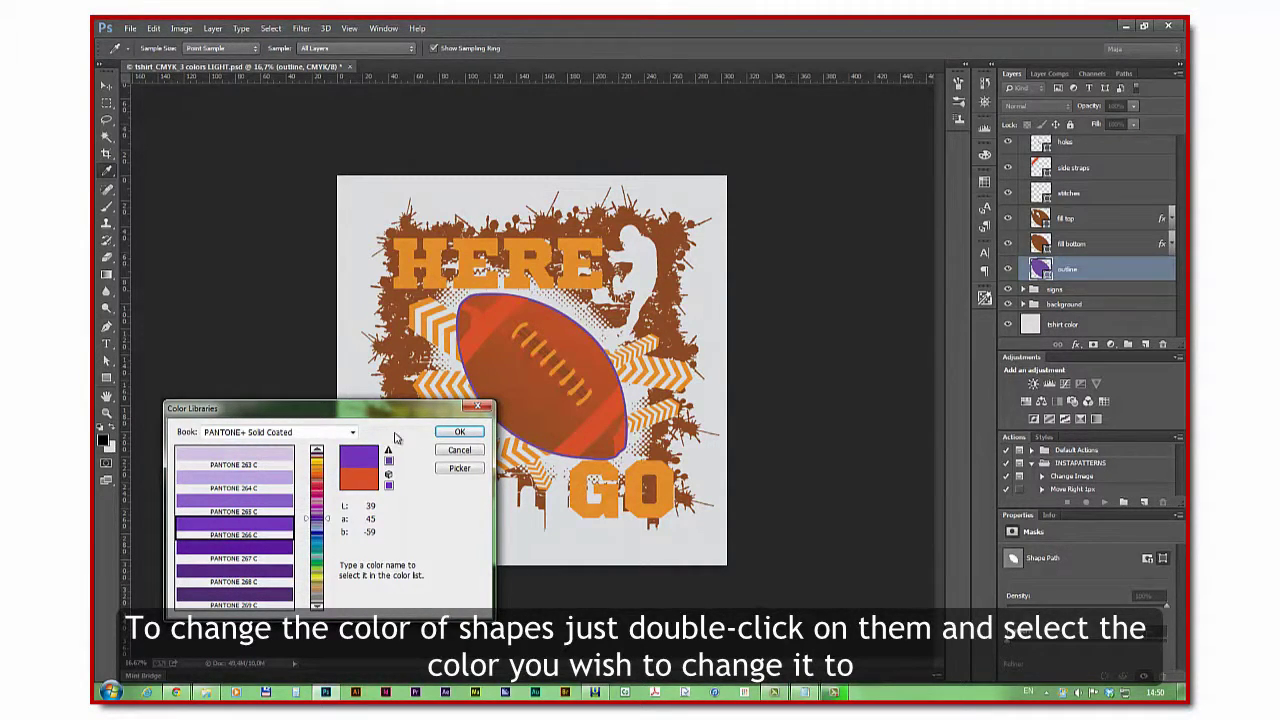
click(455, 432)
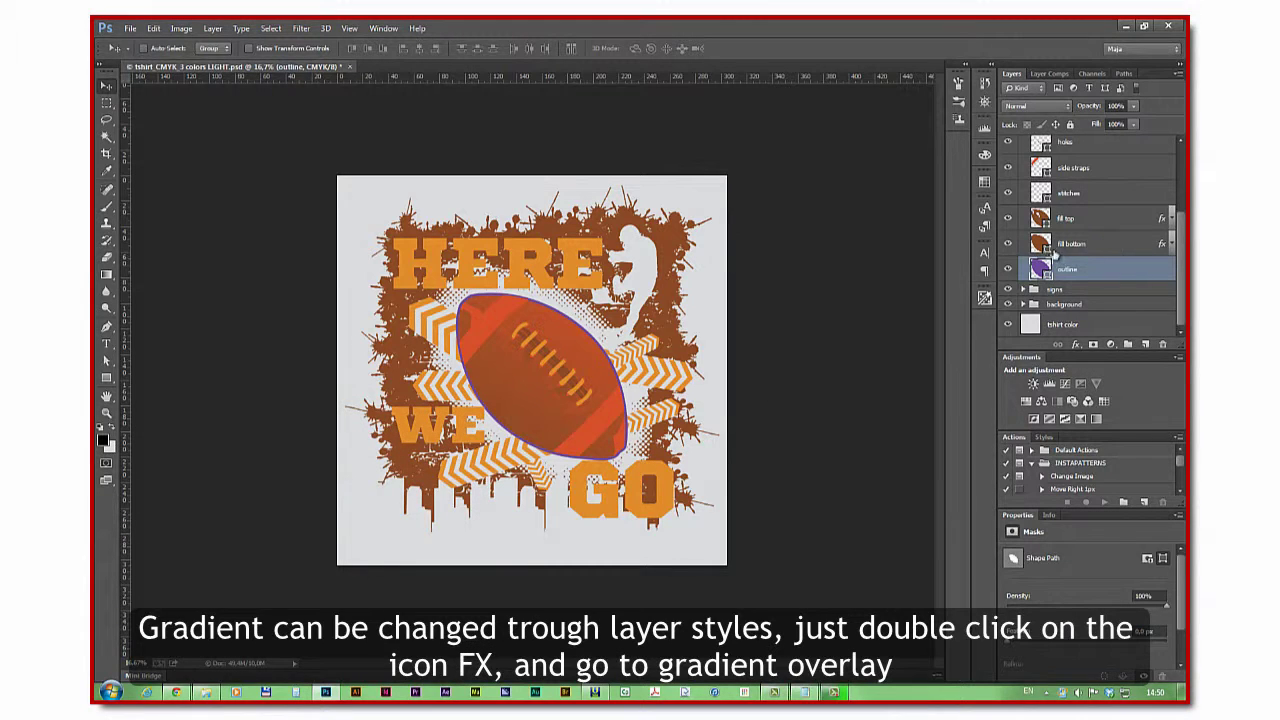
Set the first color stop of the fill bottom layer's gradient overlay to PANTONE 266 C from the PANTONE+ Solid Coated library
click(1047, 248)
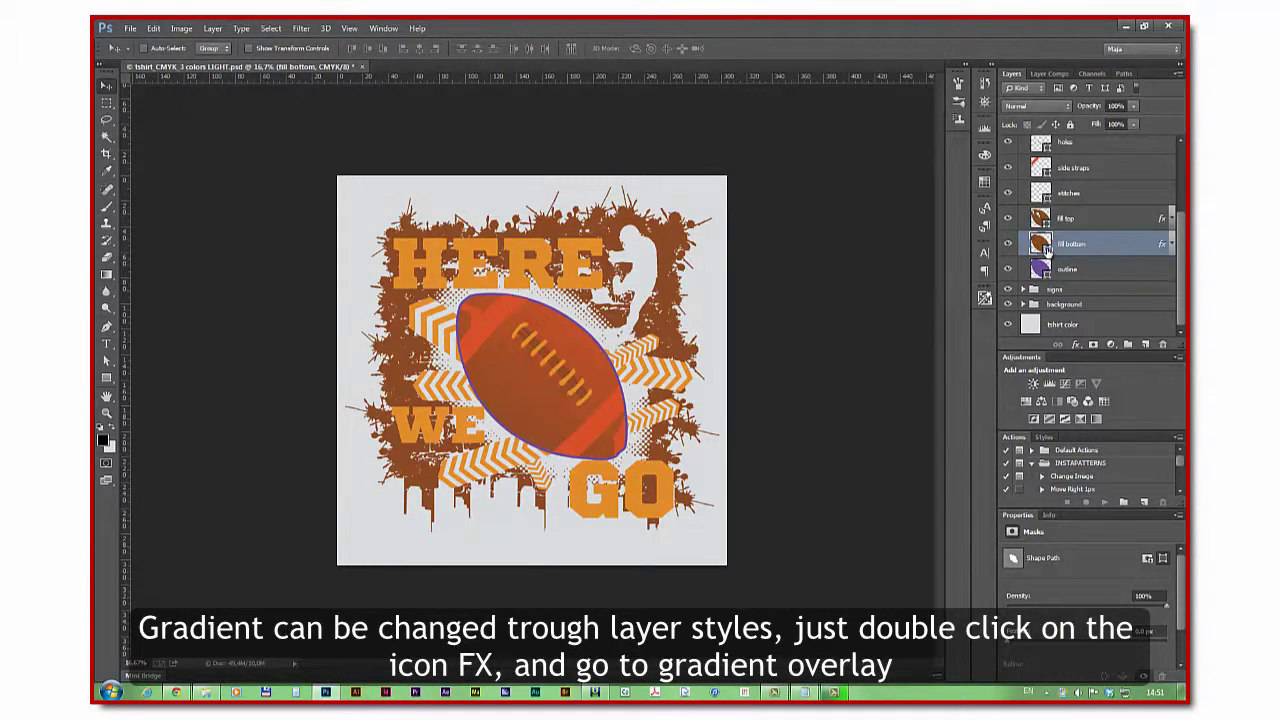
double_click(1162, 246)
click(850, 377)
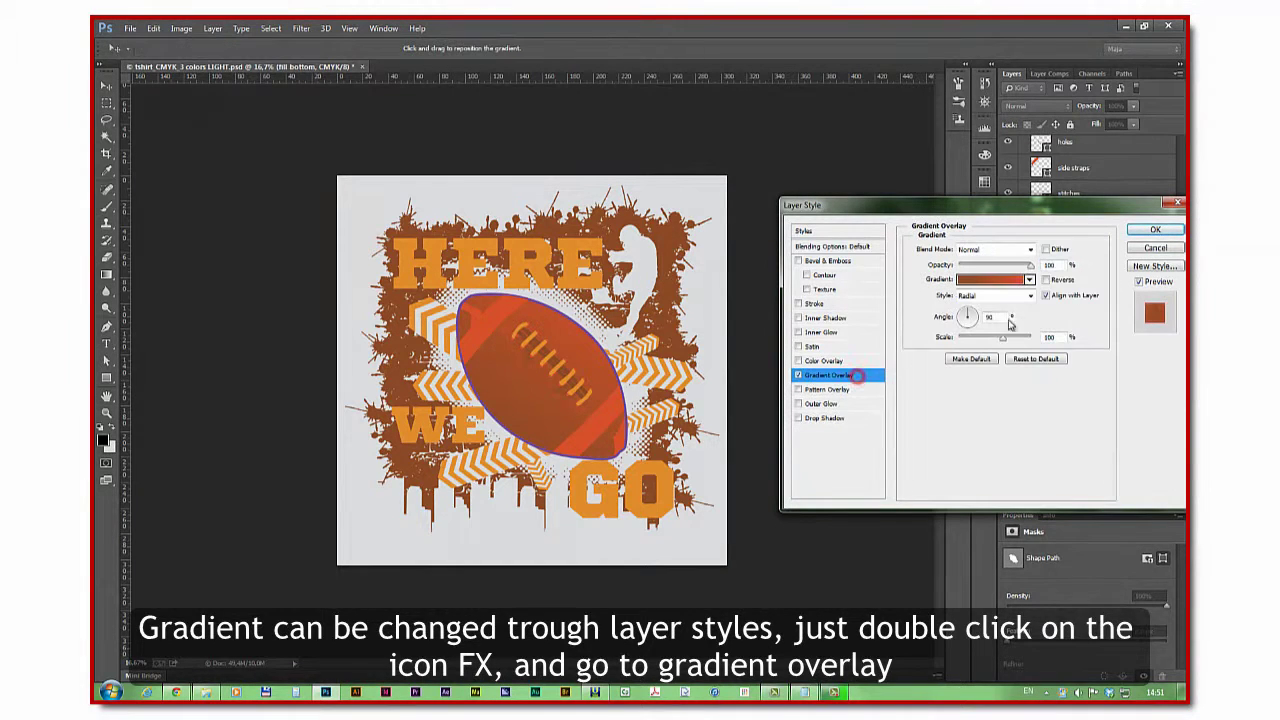
click(1000, 280)
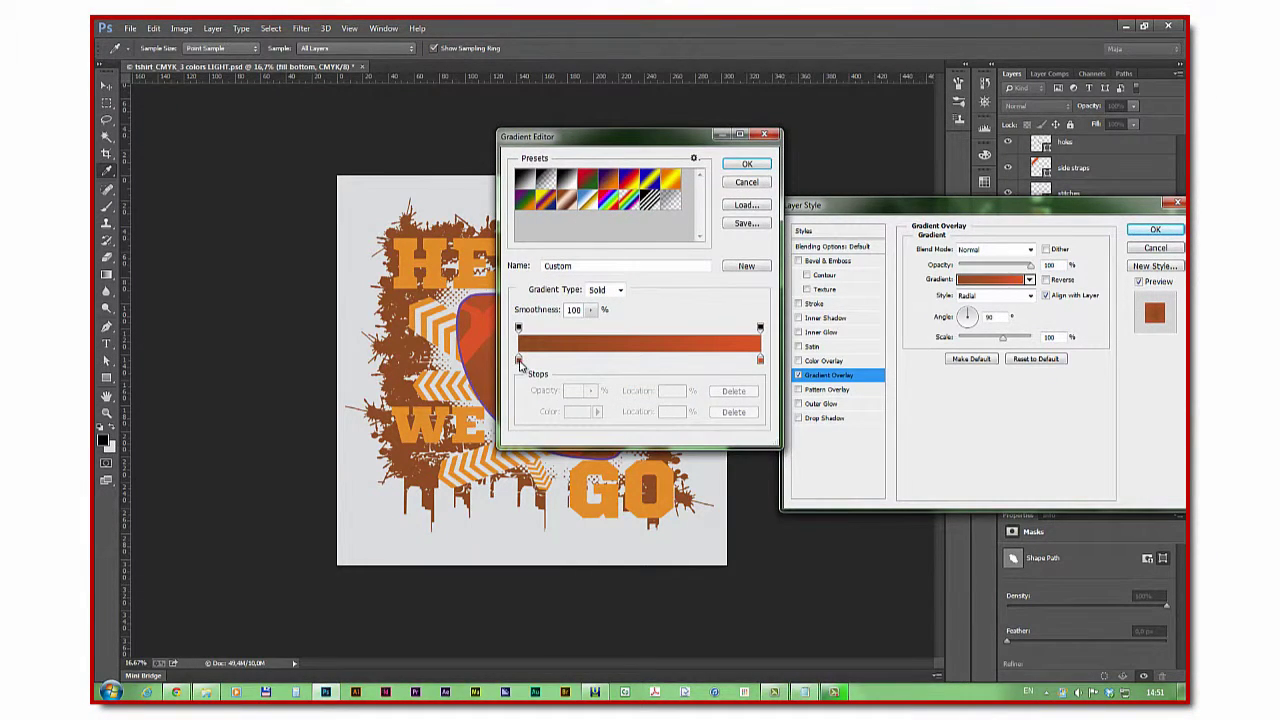
click(518, 360)
click(578, 412)
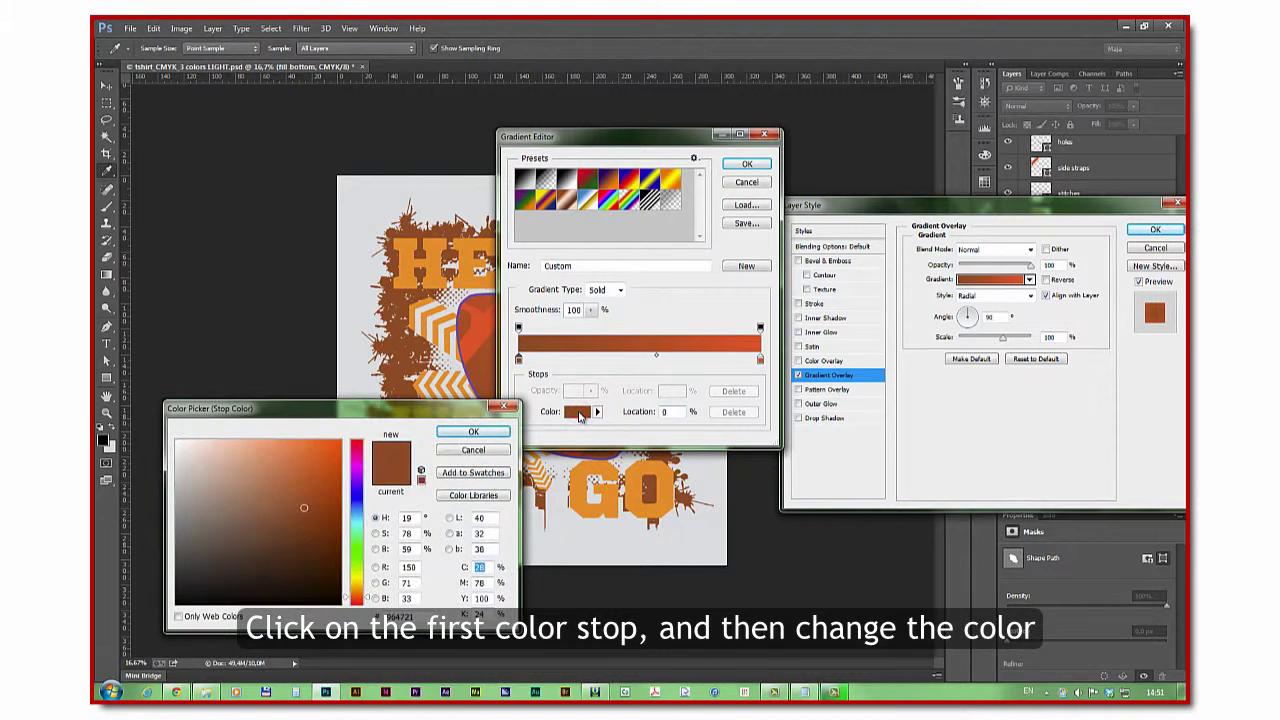
click(476, 497)
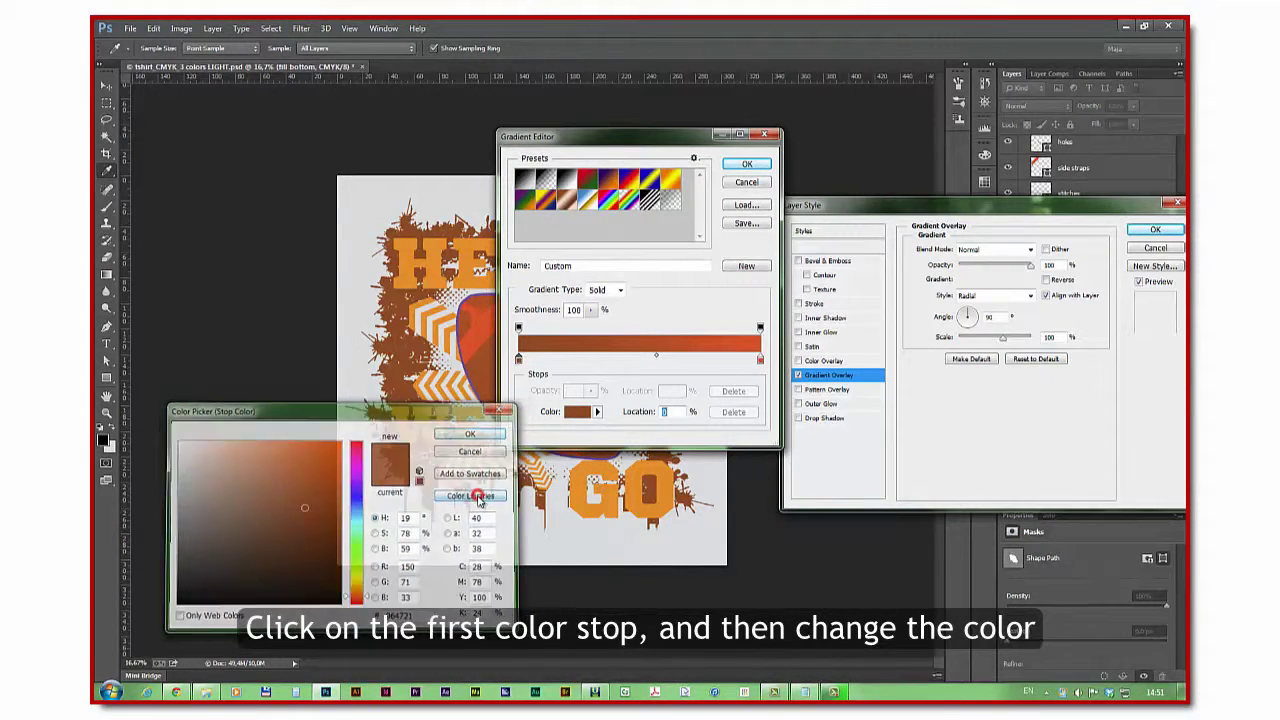
text(266)
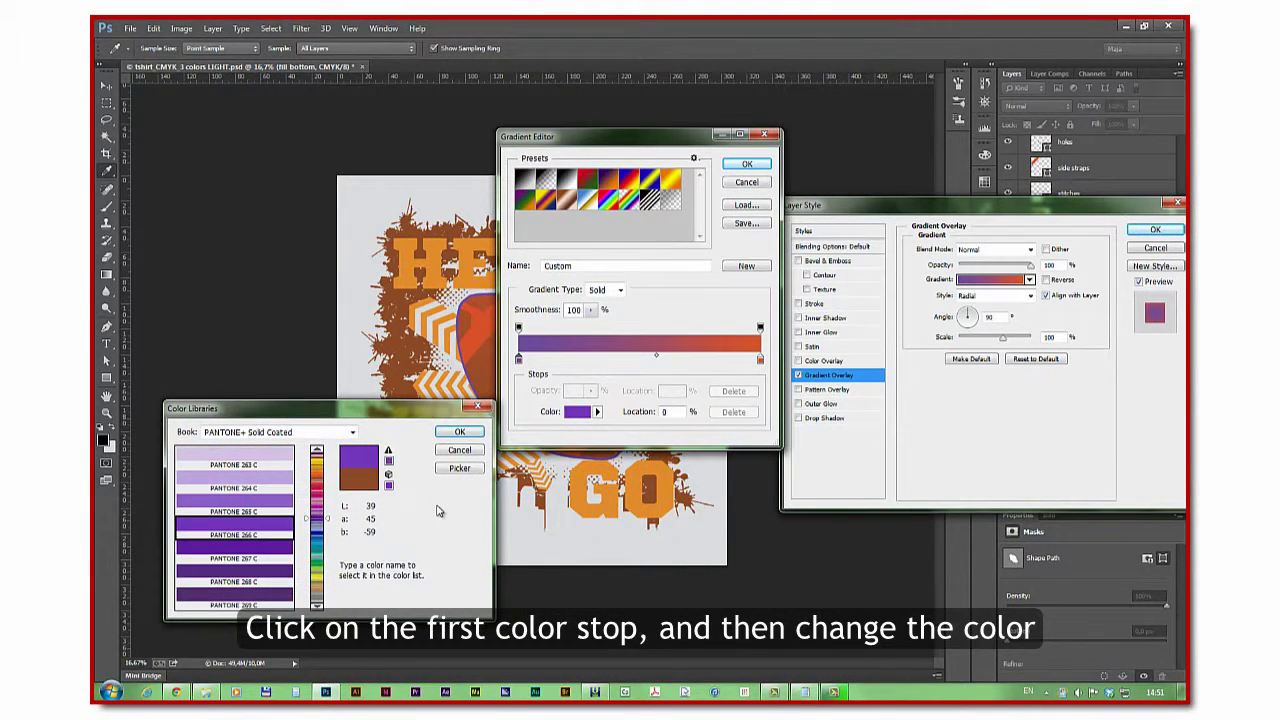
click(461, 434)
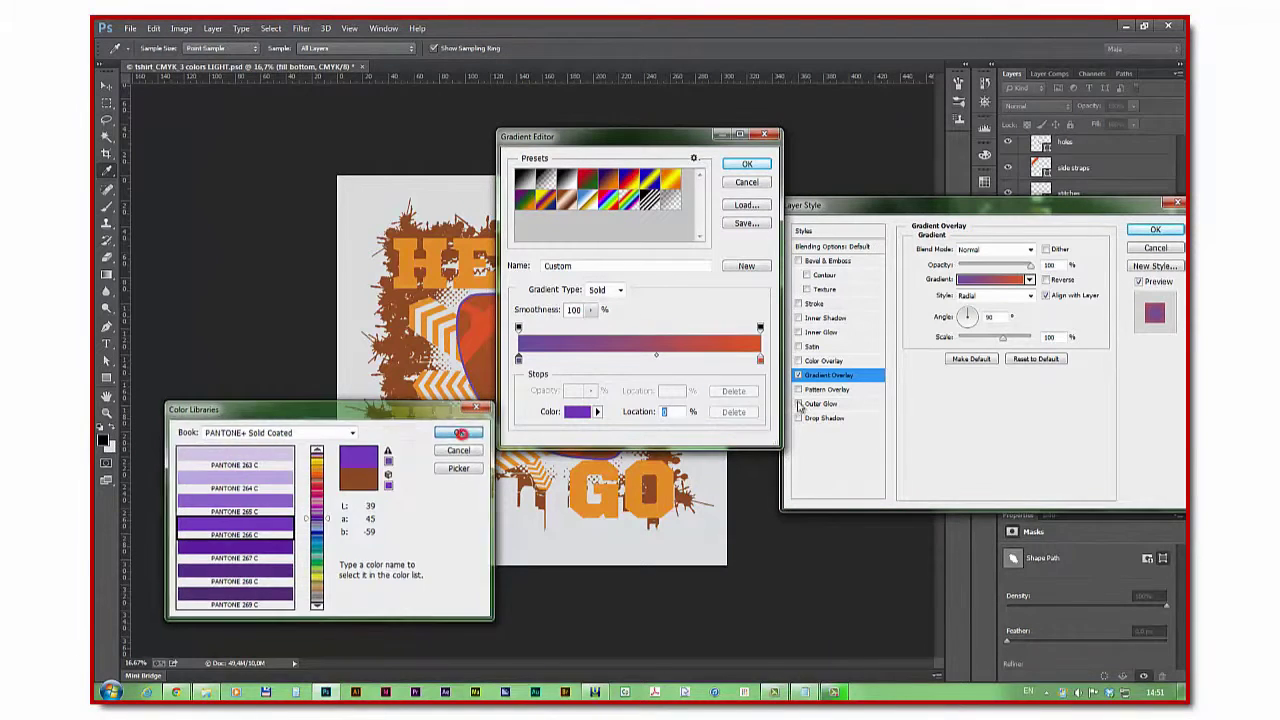
Set the end color stop of the fill bottom layer's gradient to PANTONE 2572 C and apply the layer style
click(761, 361)
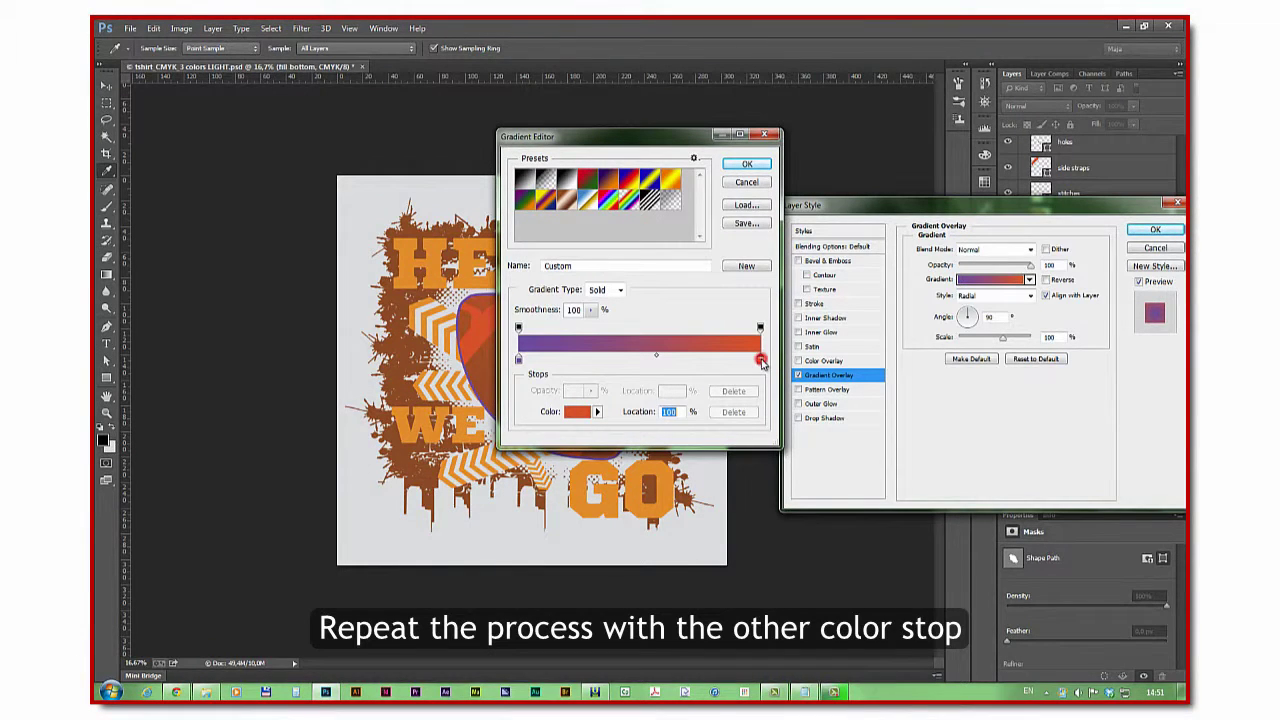
click(589, 416)
click(474, 496)
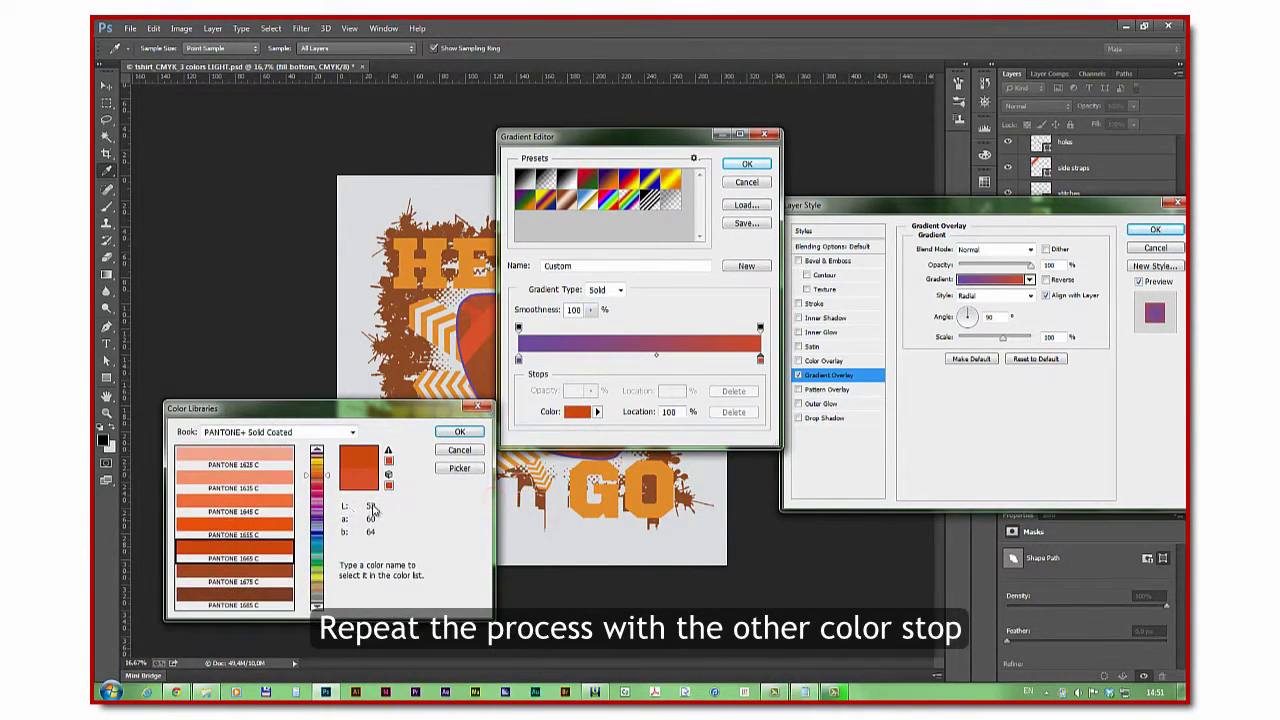
text(2602)
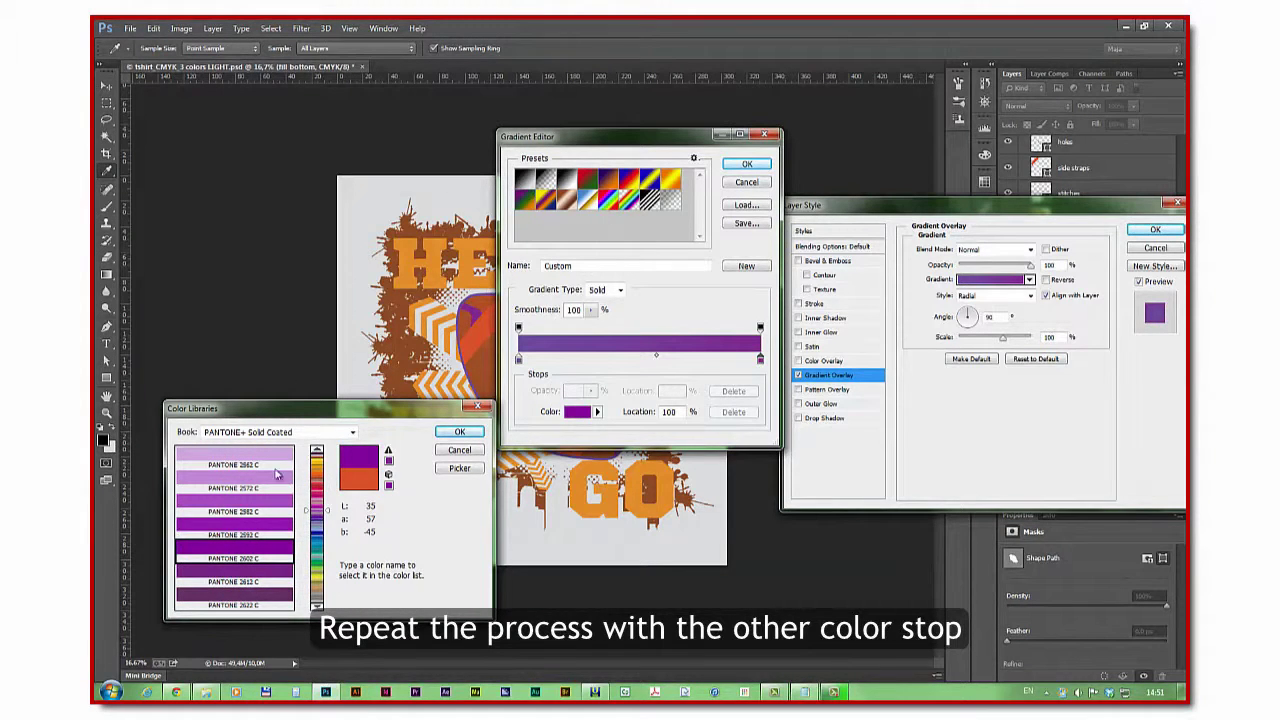
click(276, 483)
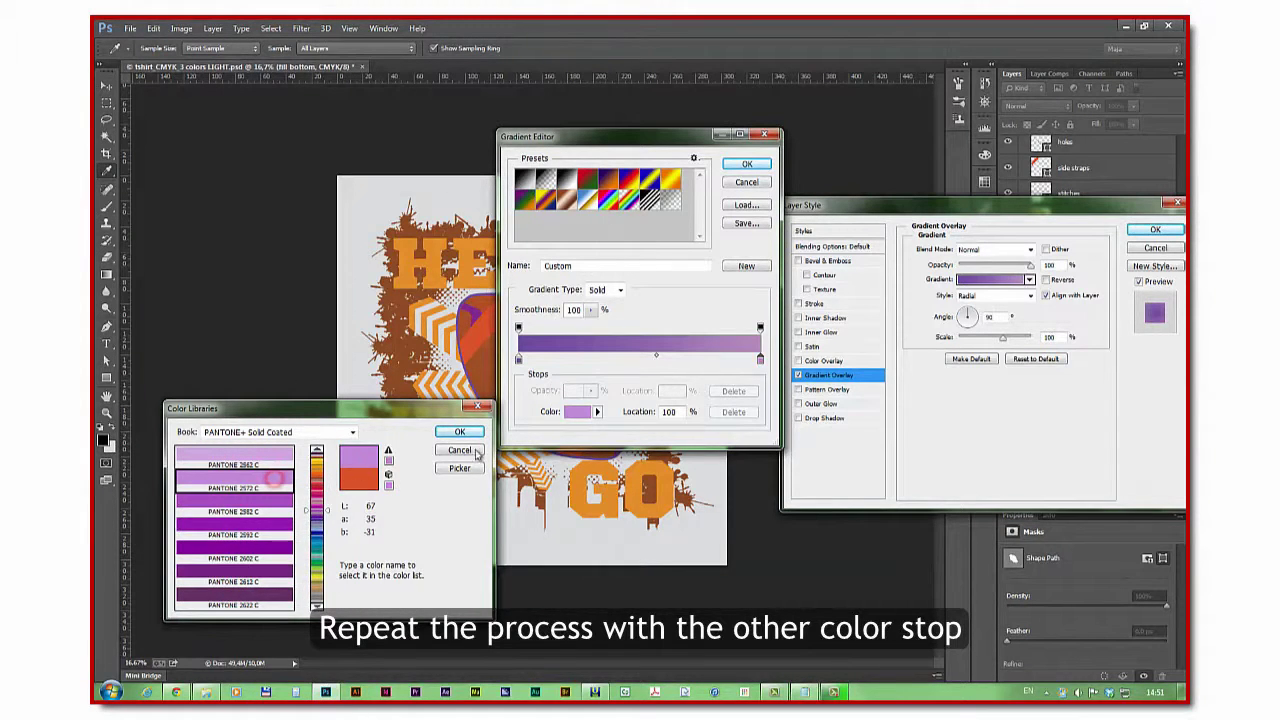
click(459, 431)
click(746, 166)
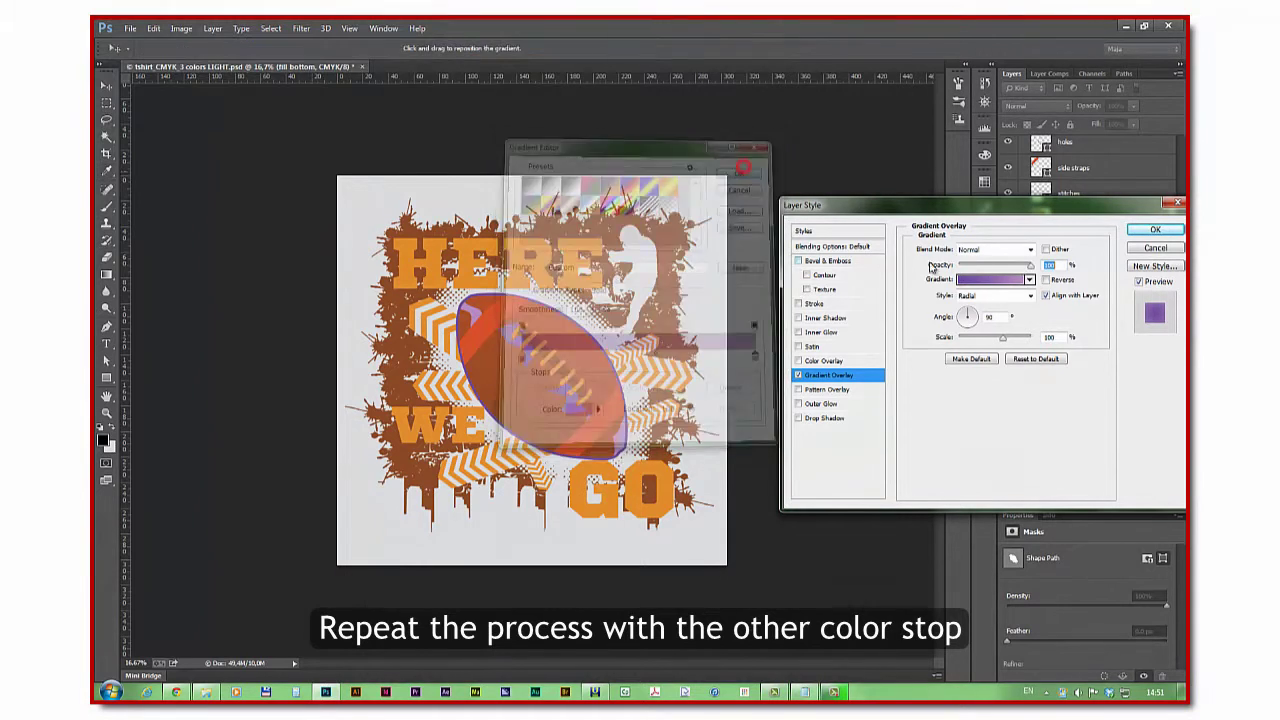
click(1154, 230)
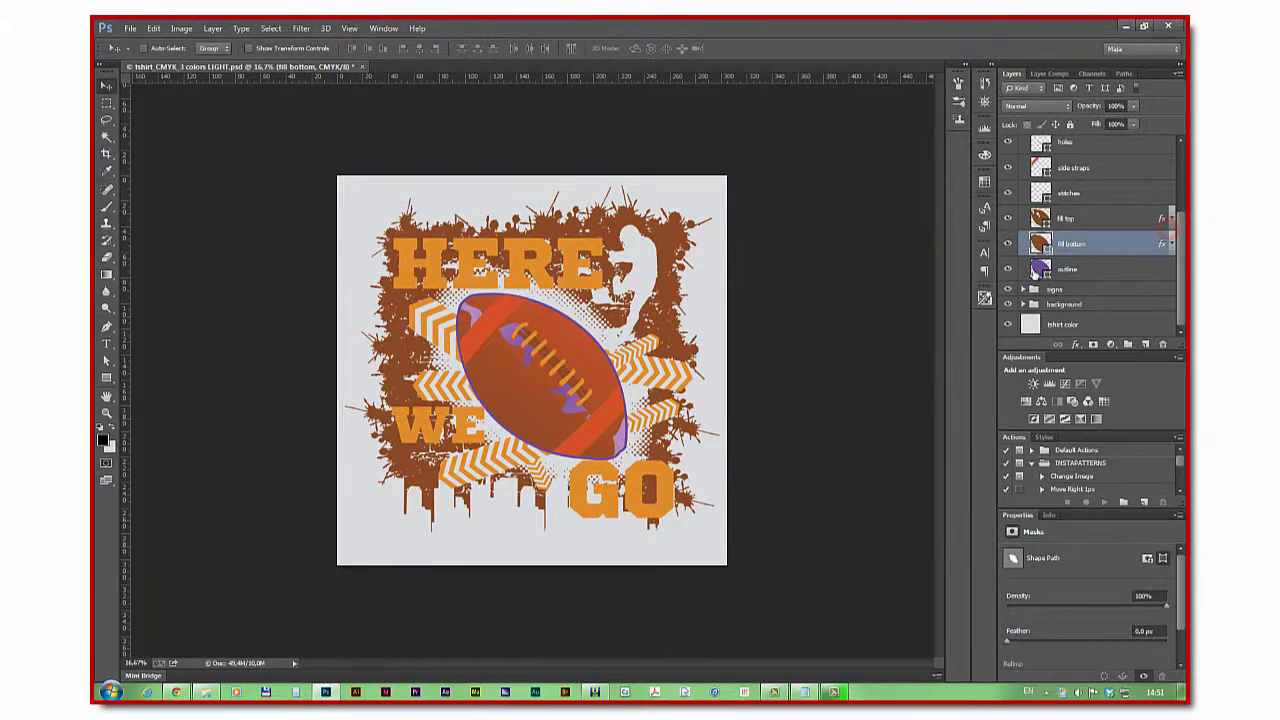
Copy the fill bottom layer's style and paste it onto the fill top layer
right_click(1164, 246)
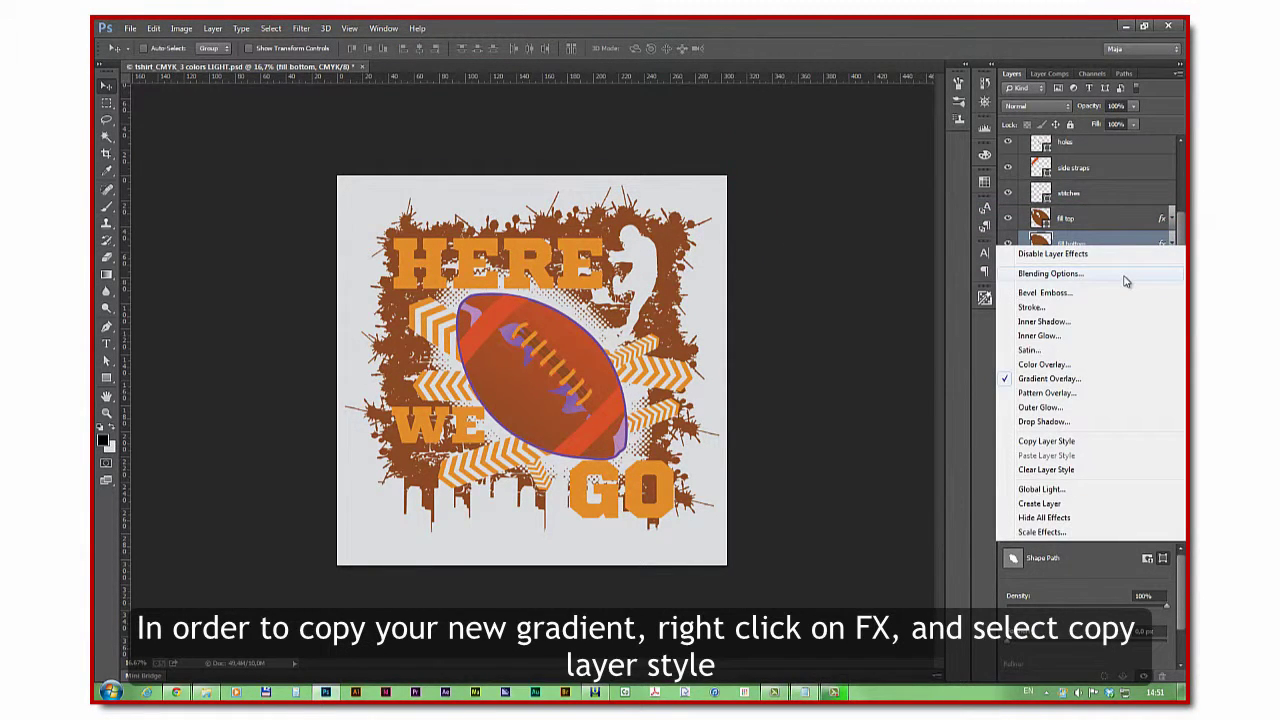
click(1086, 442)
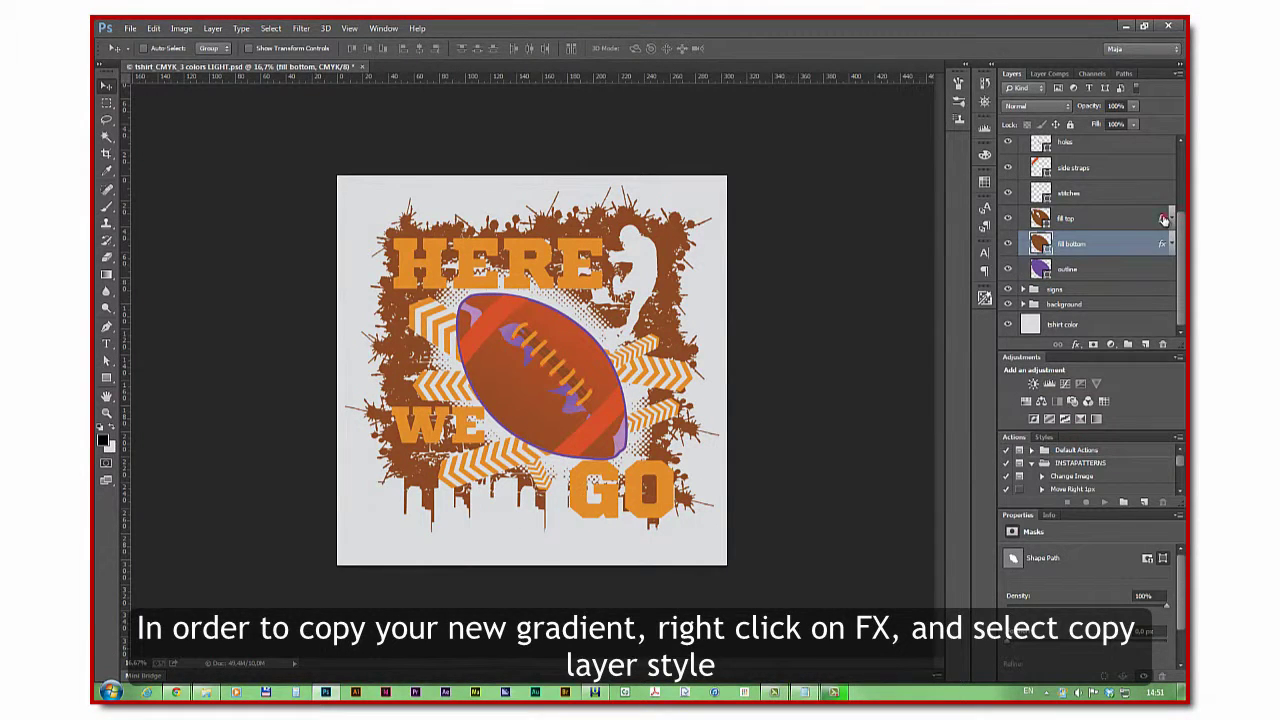
click(1164, 219)
right_click(1164, 219)
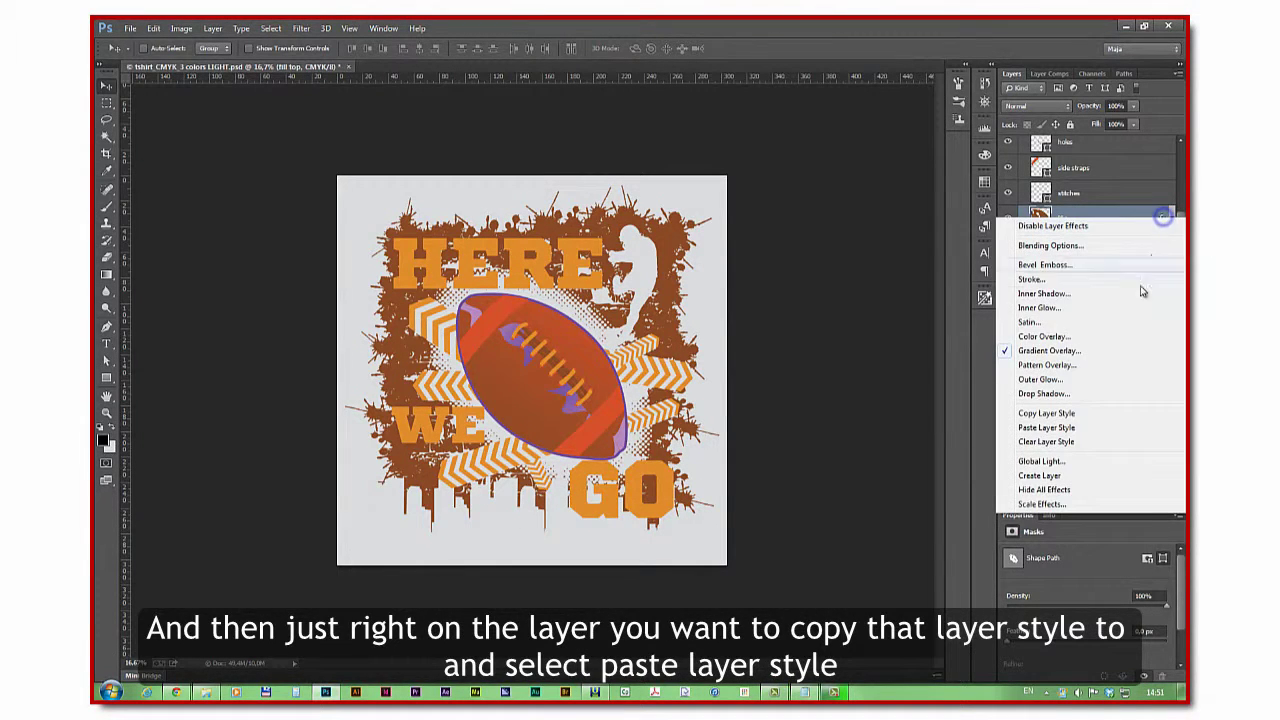
click(1106, 430)
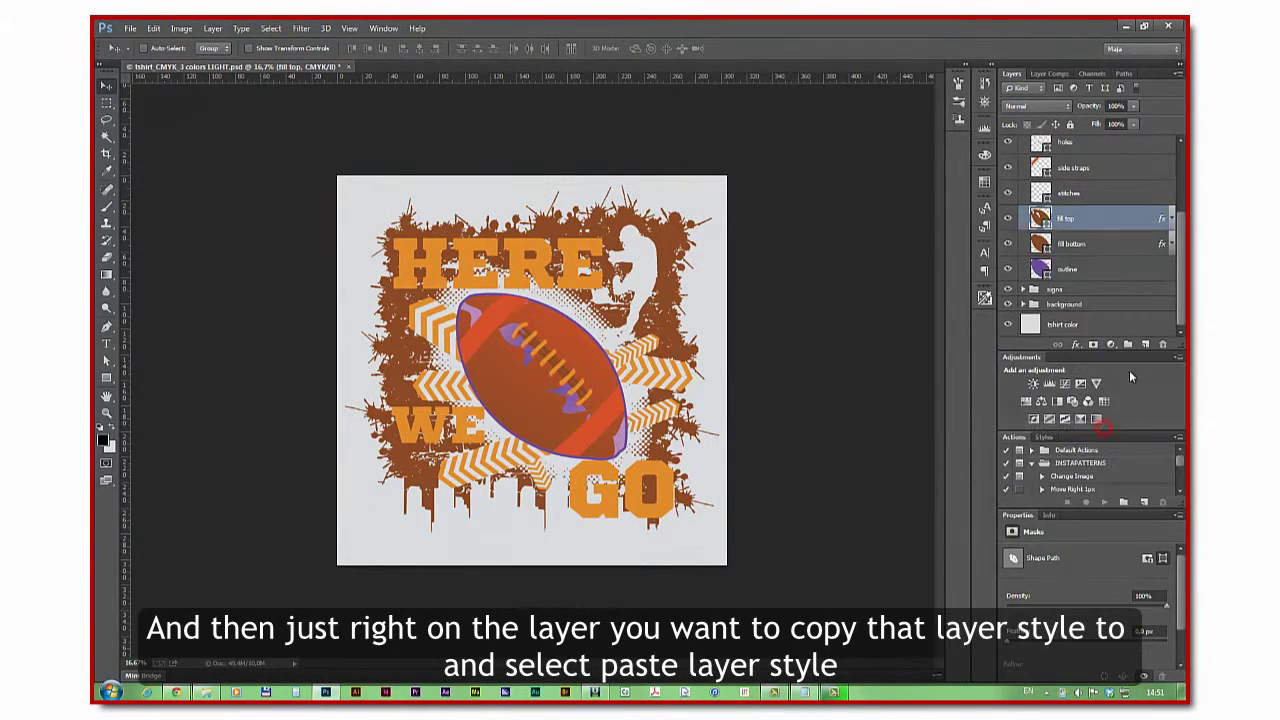
Change the fill top layer's gradient overlay to Linear style at a 57° angle, reverse it, and apply the style
double_click(1164, 219)
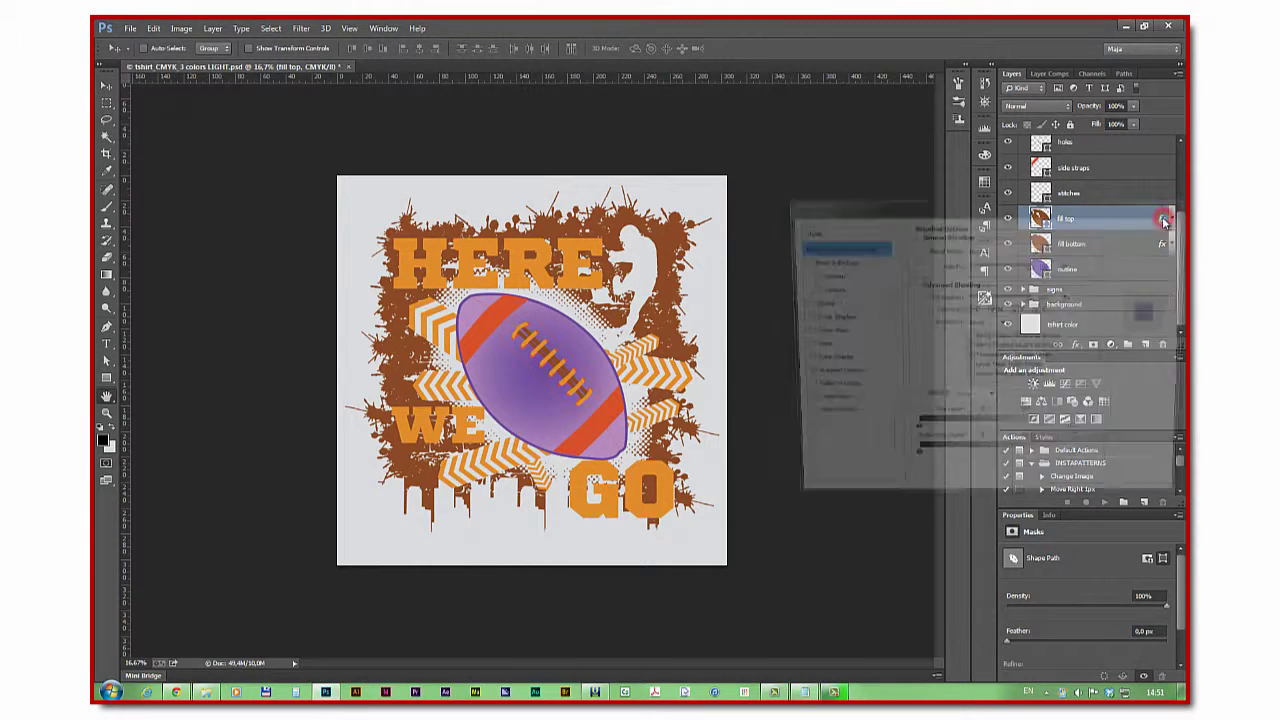
click(828, 375)
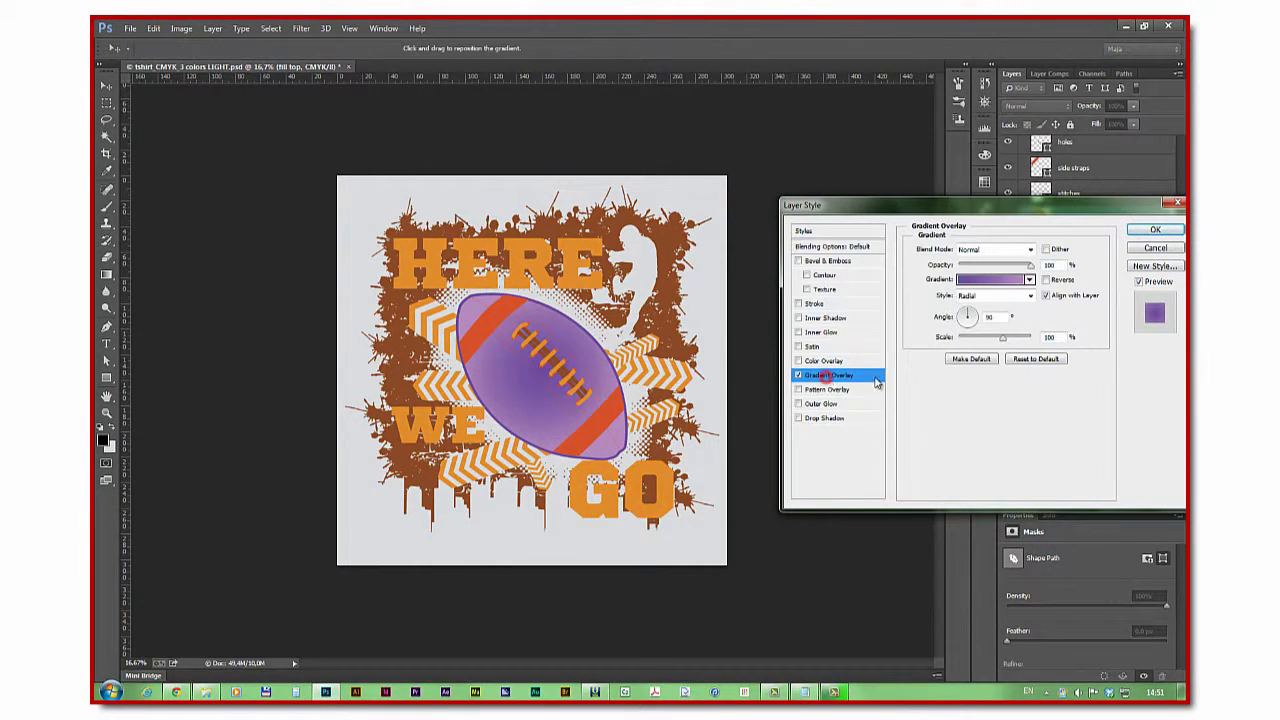
click(1015, 295)
click(1001, 310)
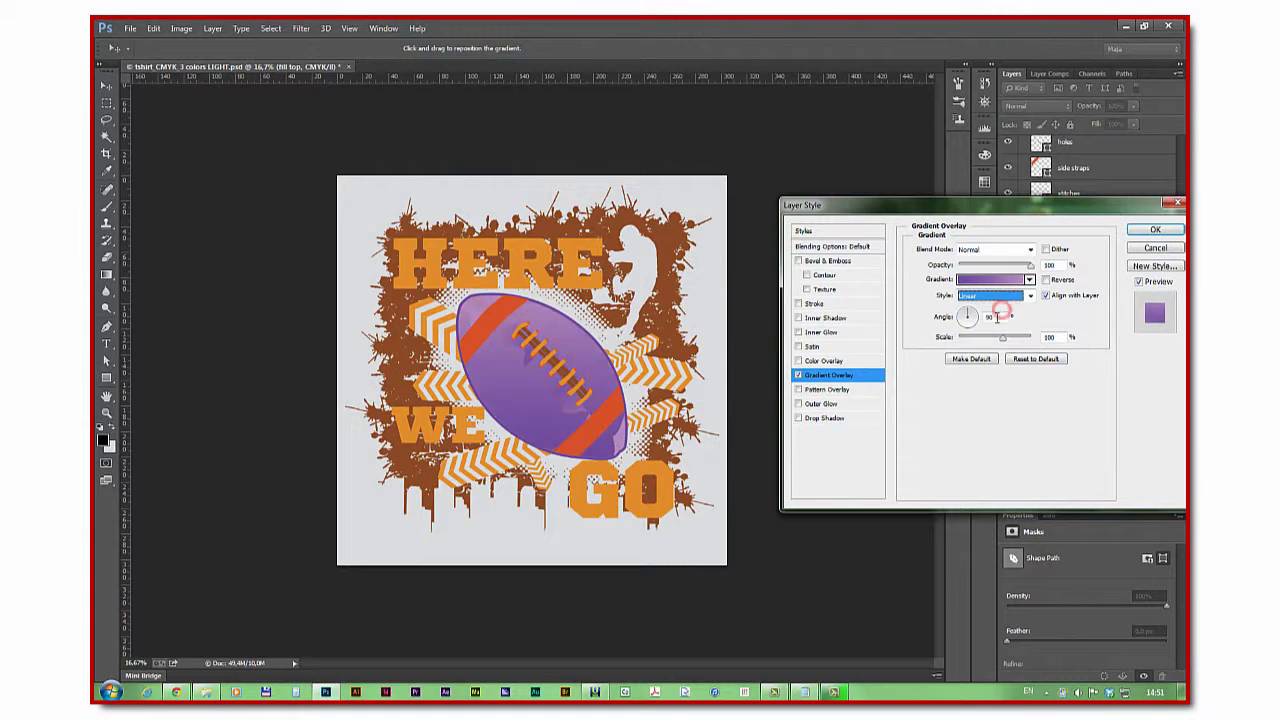
text(51)
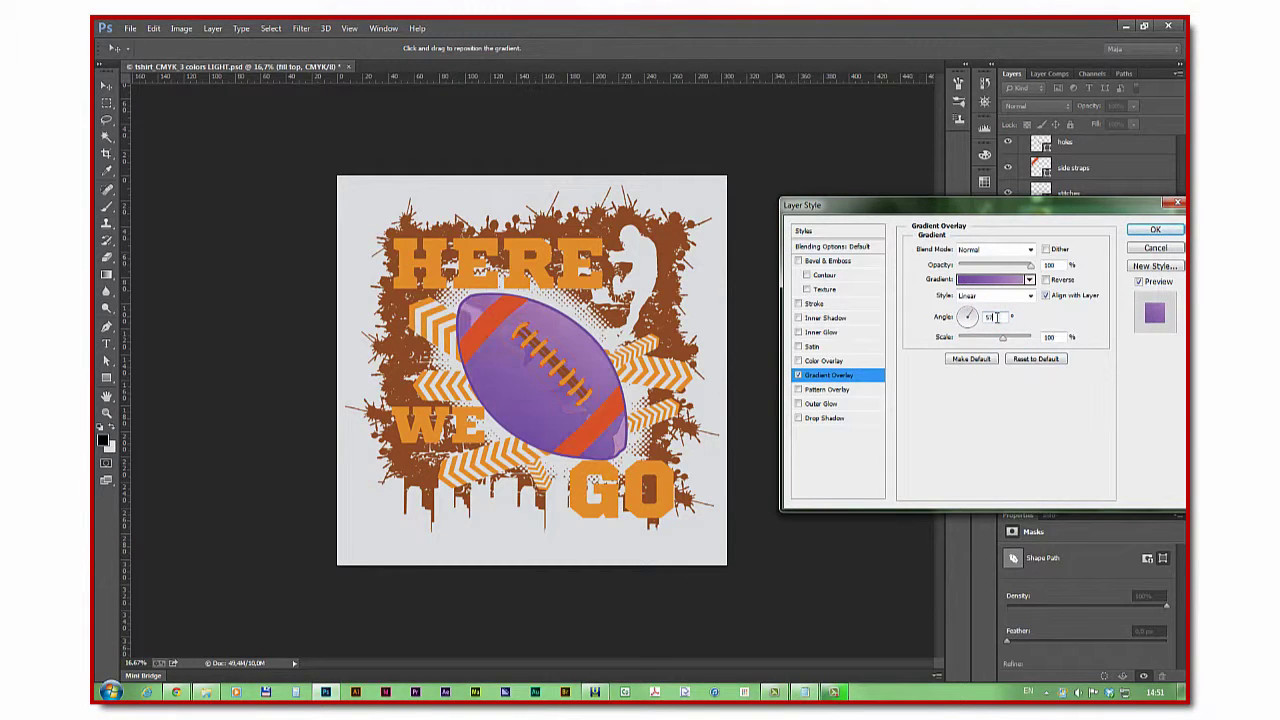
click(1046, 280)
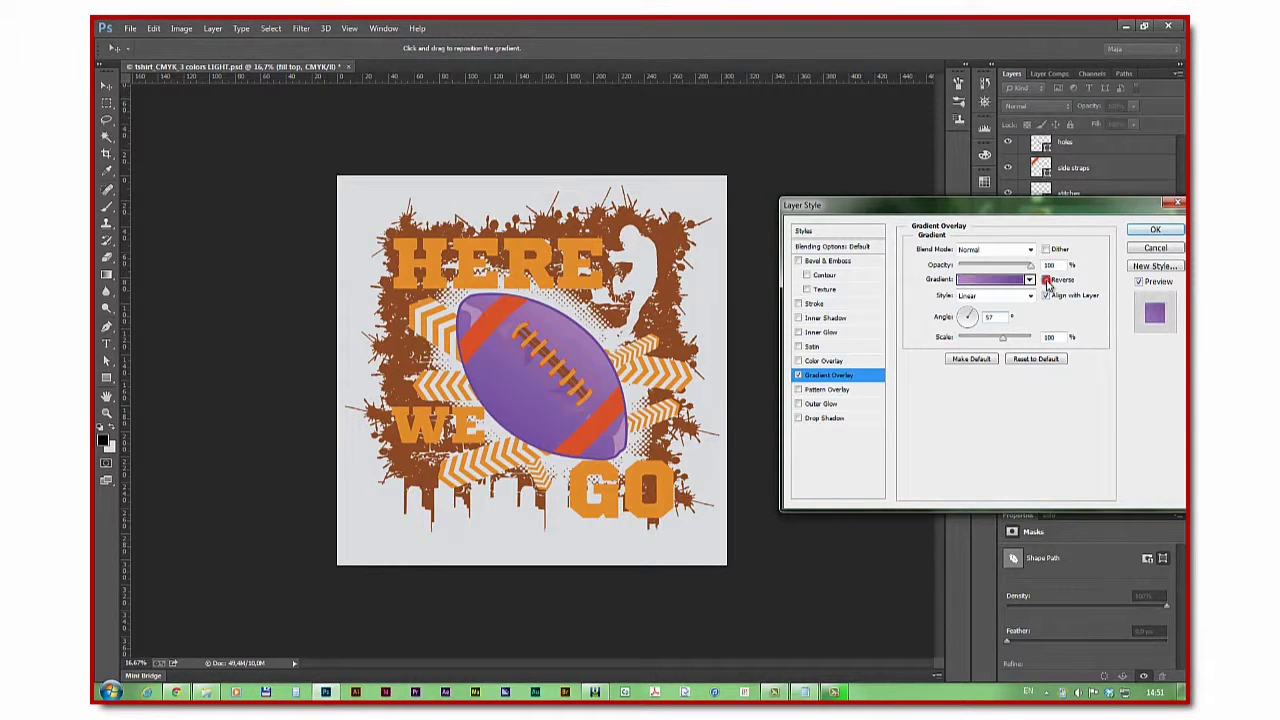
click(1153, 231)
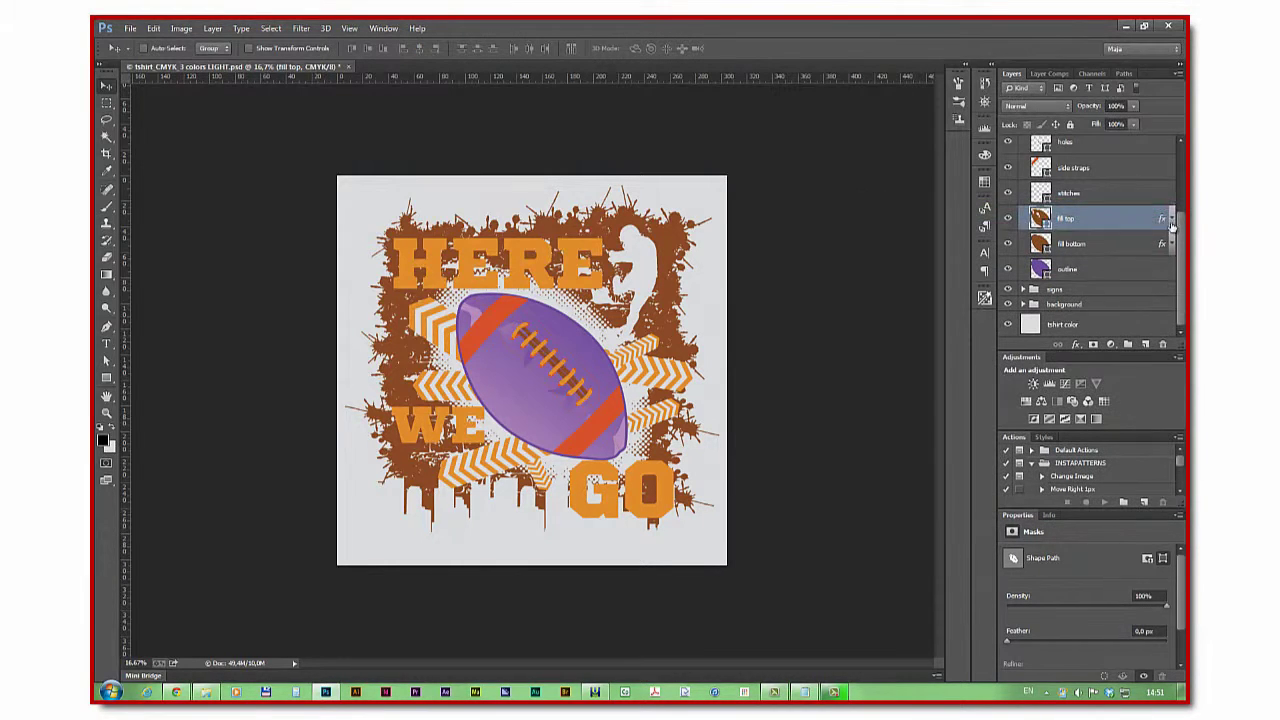
Collapse the ball layer group and expand the text layer group
click(1046, 197)
scroll(1092, 300, up, 4)
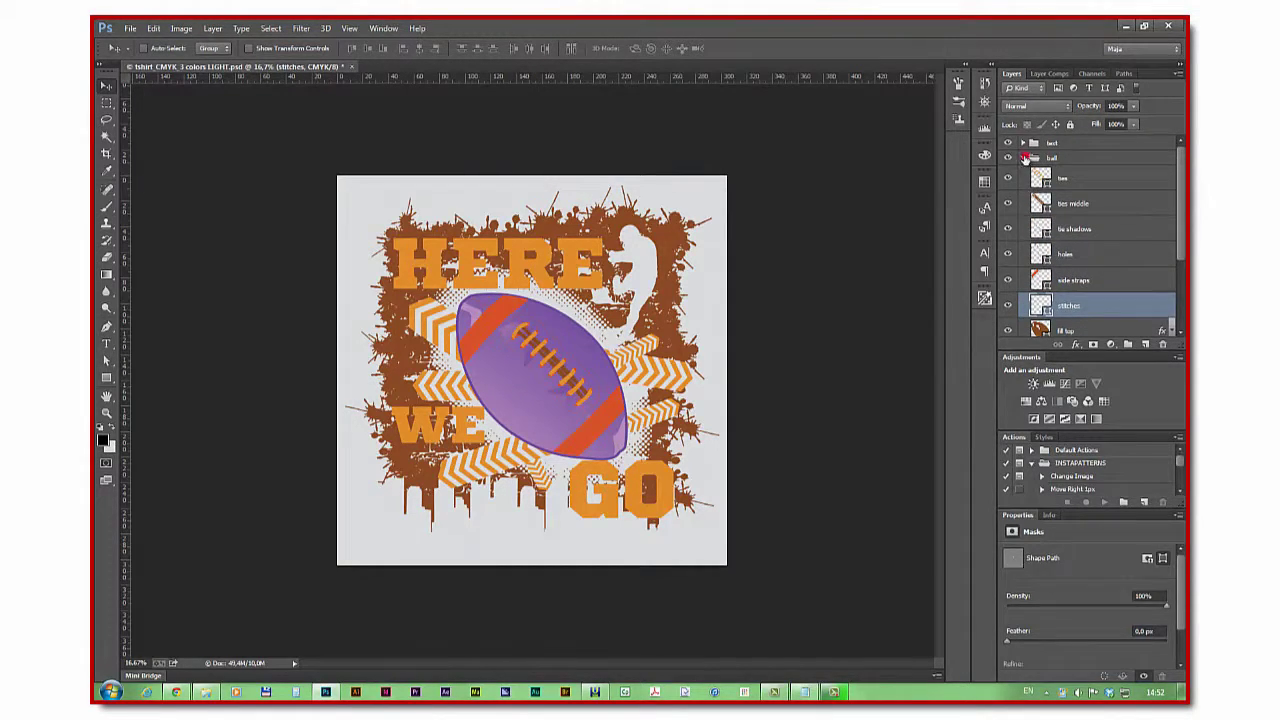
click(1023, 158)
click(1021, 143)
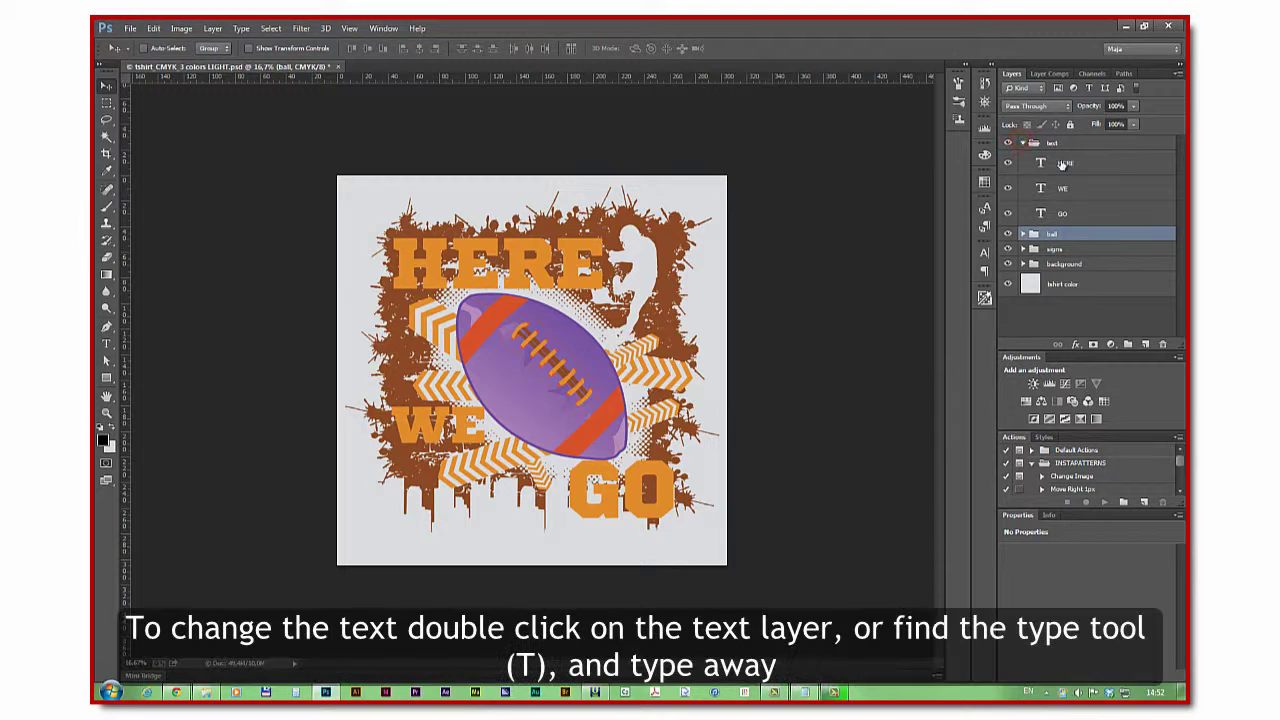
Replace the word HERE with THIS and the word WE with IS in their text layers
click(1062, 163)
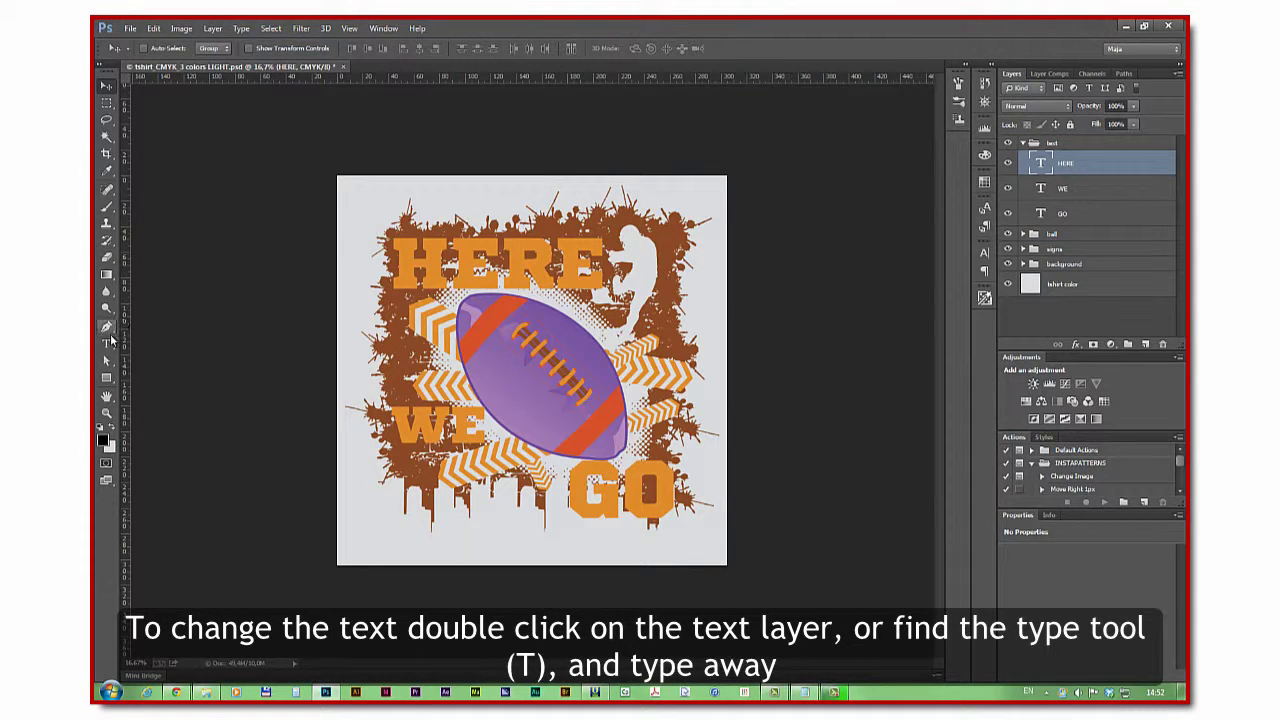
click(106, 343)
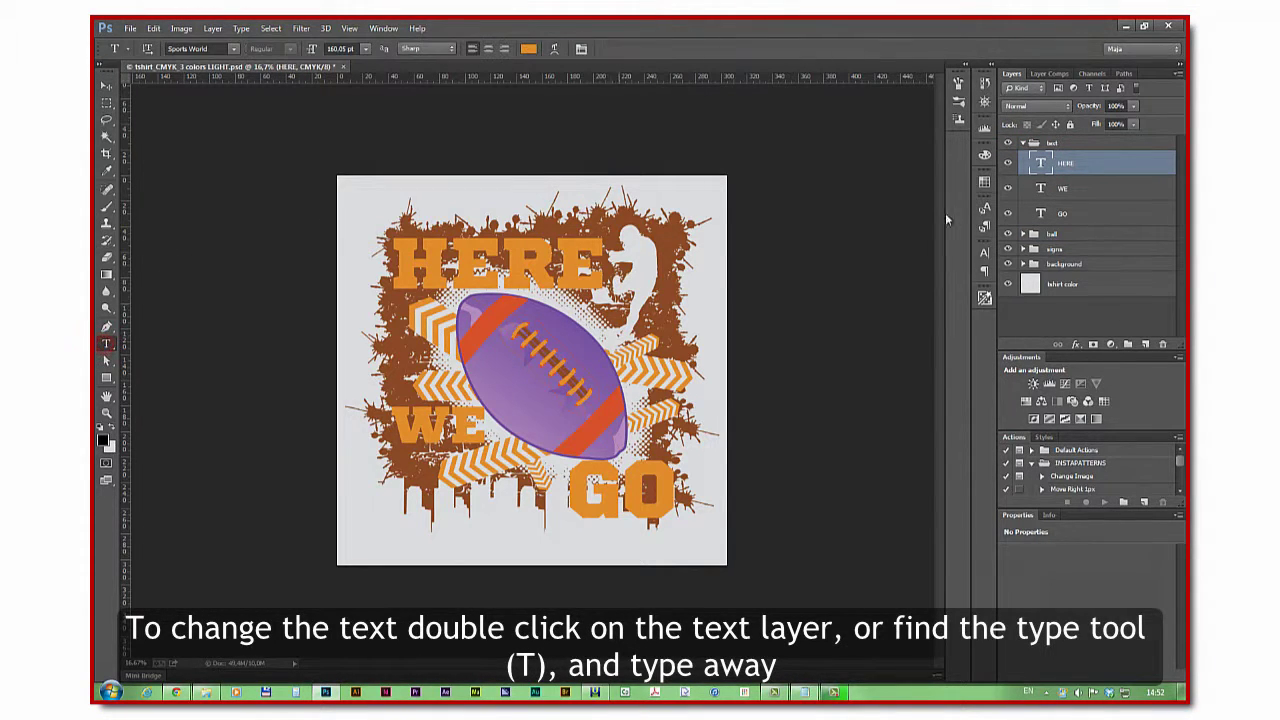
double_click(1042, 161)
click(1044, 162)
double_click(1040, 162)
text(THIS)
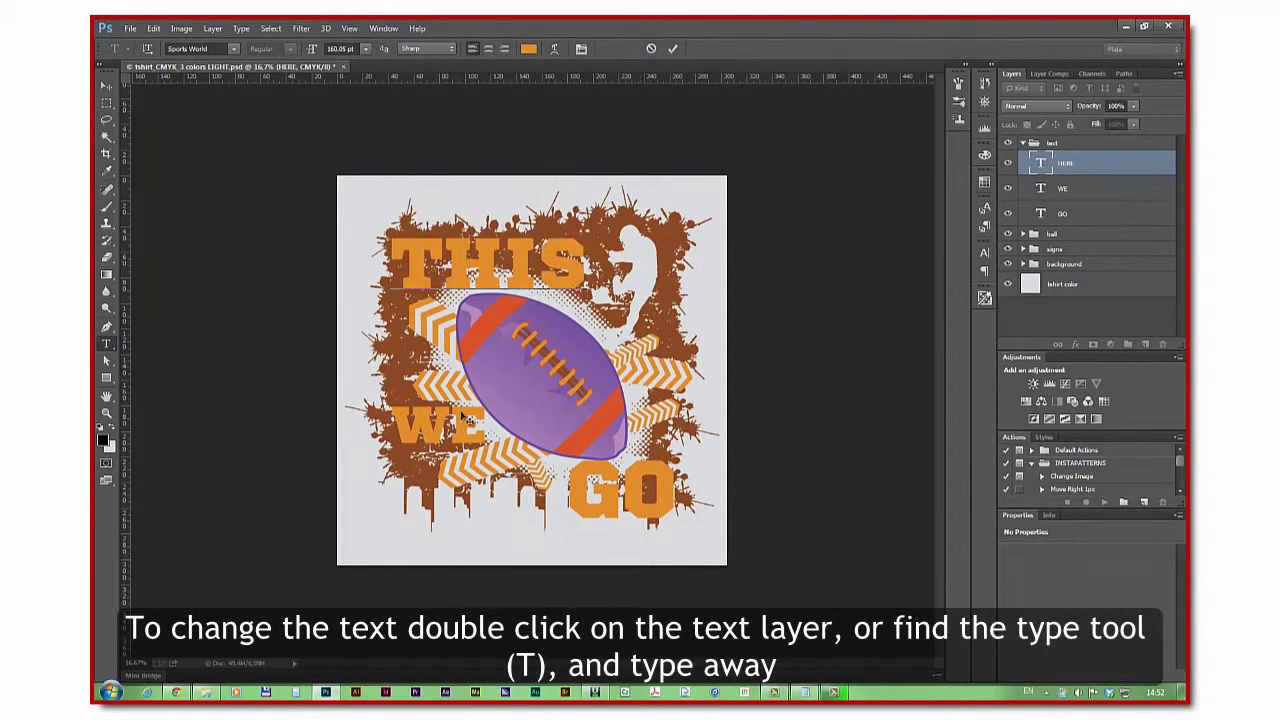
double_click(1040, 188)
text(IS)
Replace the word GO with MINE and move it left so it ends inside the canvas edge
double_click(1040, 213)
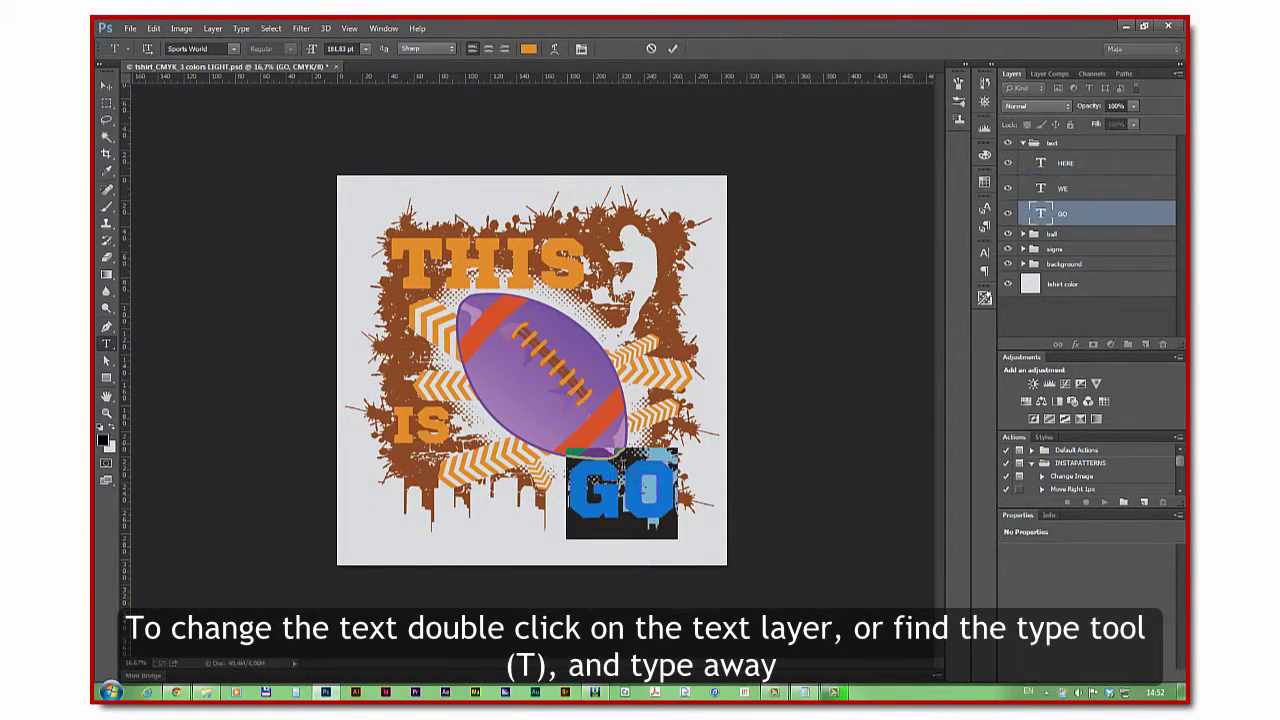
text(MINE)
key(ctrl+Return)
key(v)
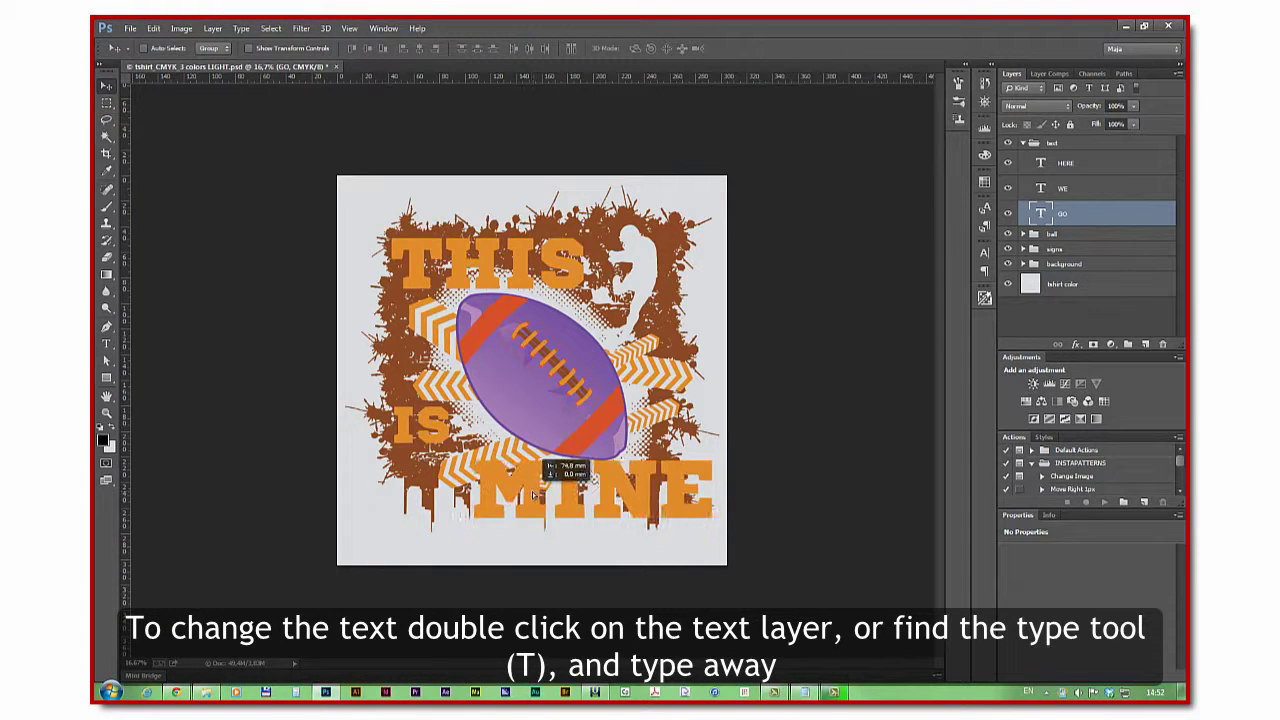
Recolor the word THIS with the light purple #9a86b7 sampled from the ball's upper-left tip
double_click(1040, 163)
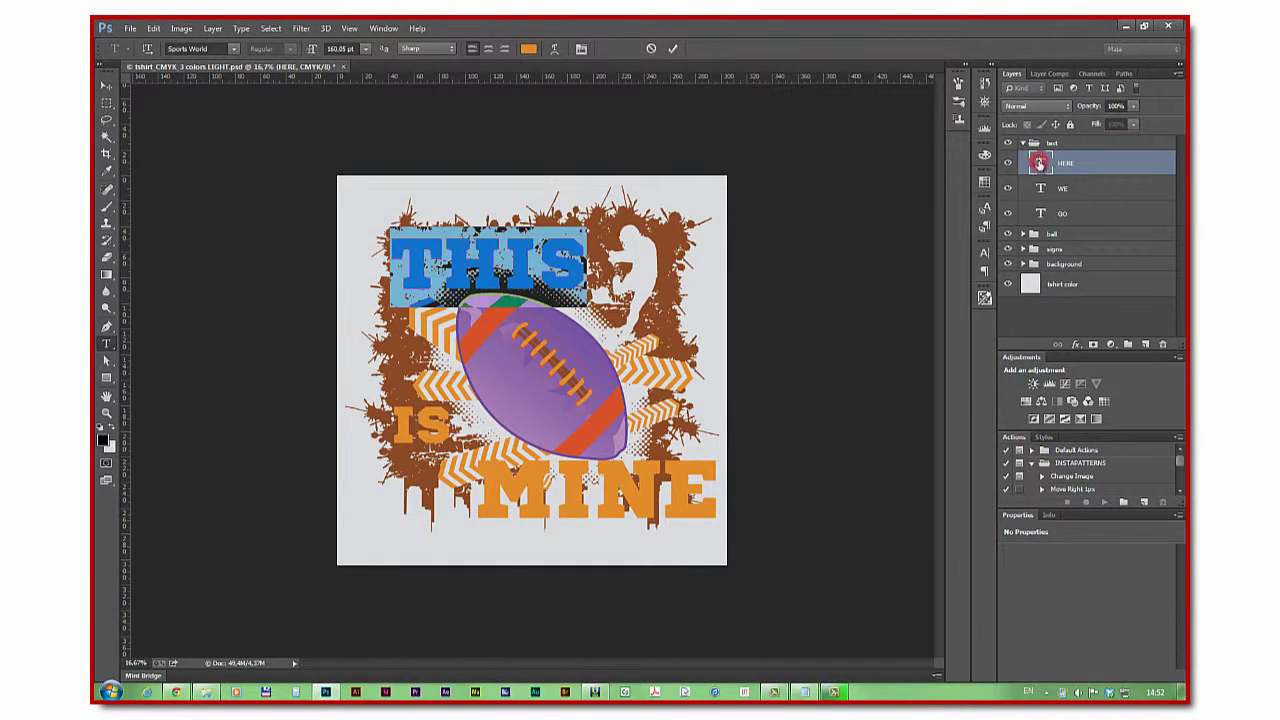
click(529, 49)
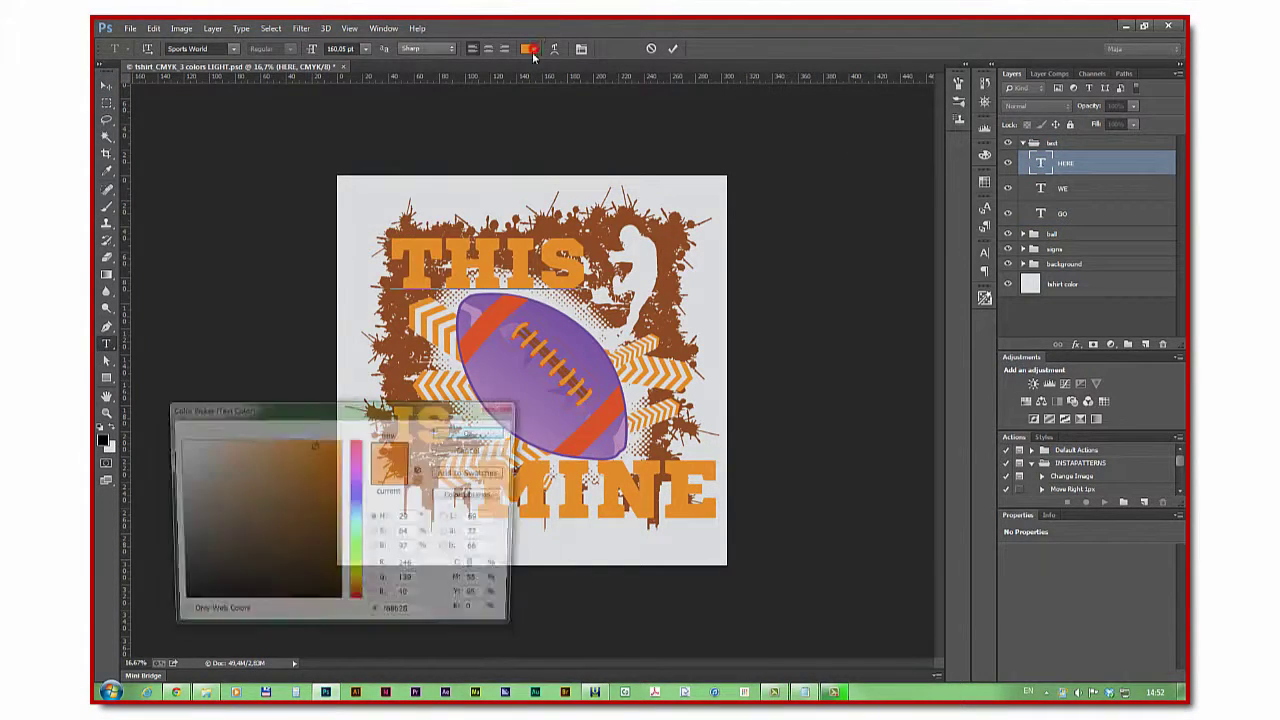
click(462, 307)
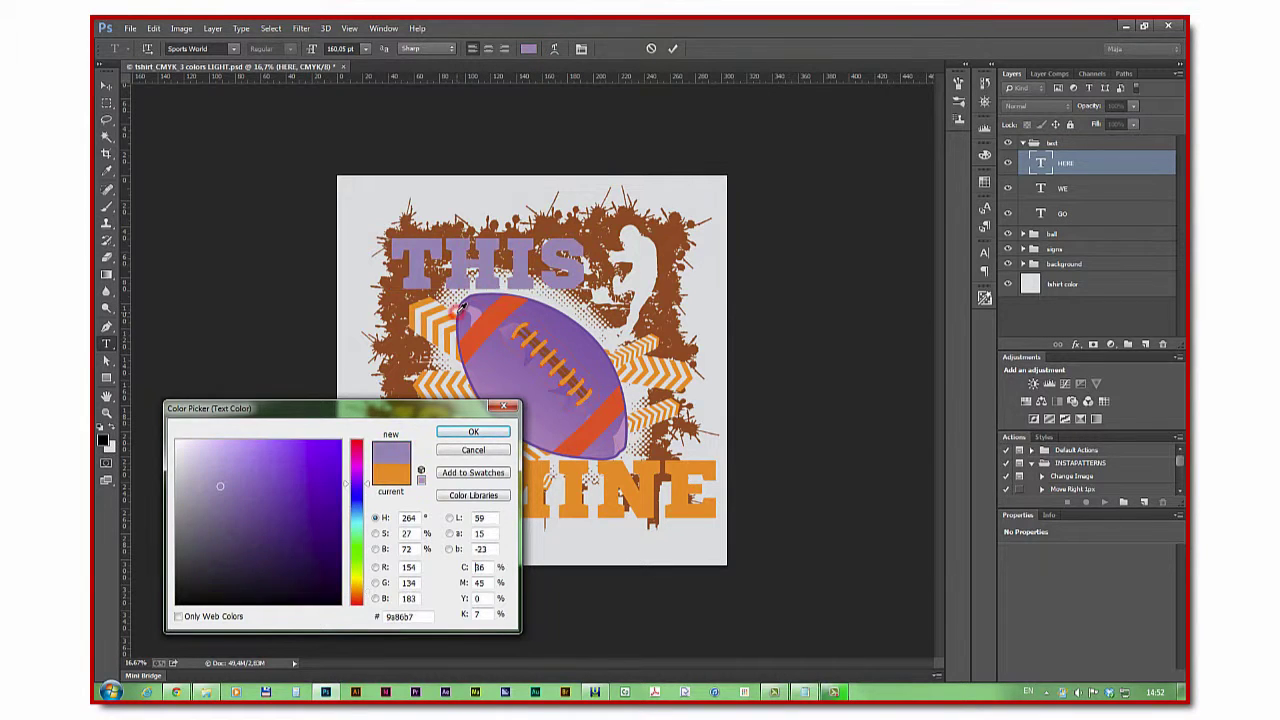
click(474, 432)
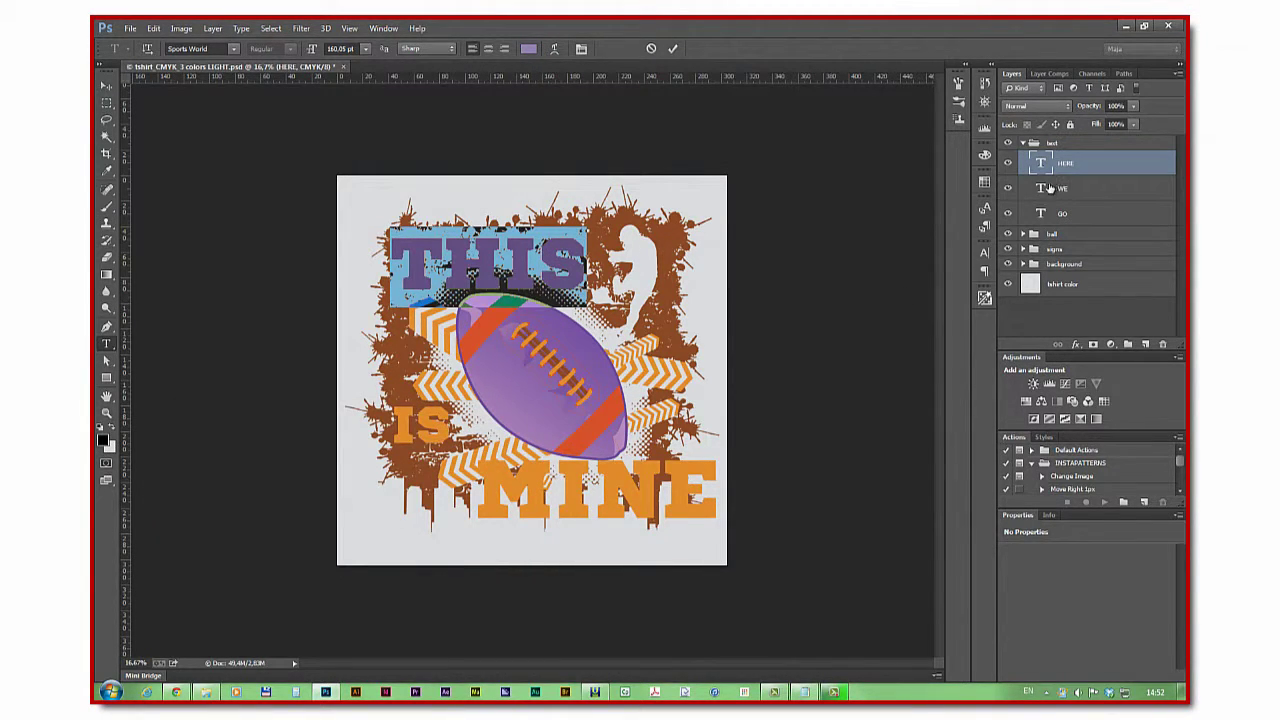
key(ctrl+Return)
key(v)
Commit the recolored word THIS, collapse the text layer group and expand the background layer group
click(1040, 186)
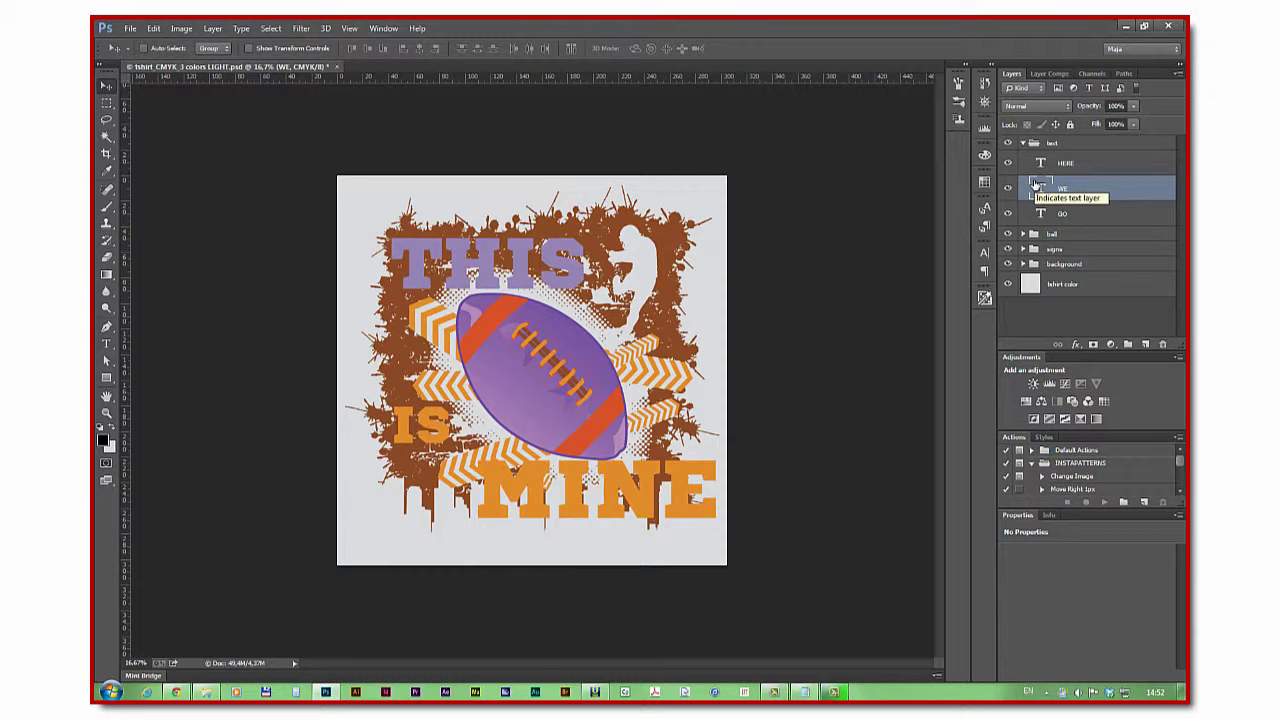
click(1023, 143)
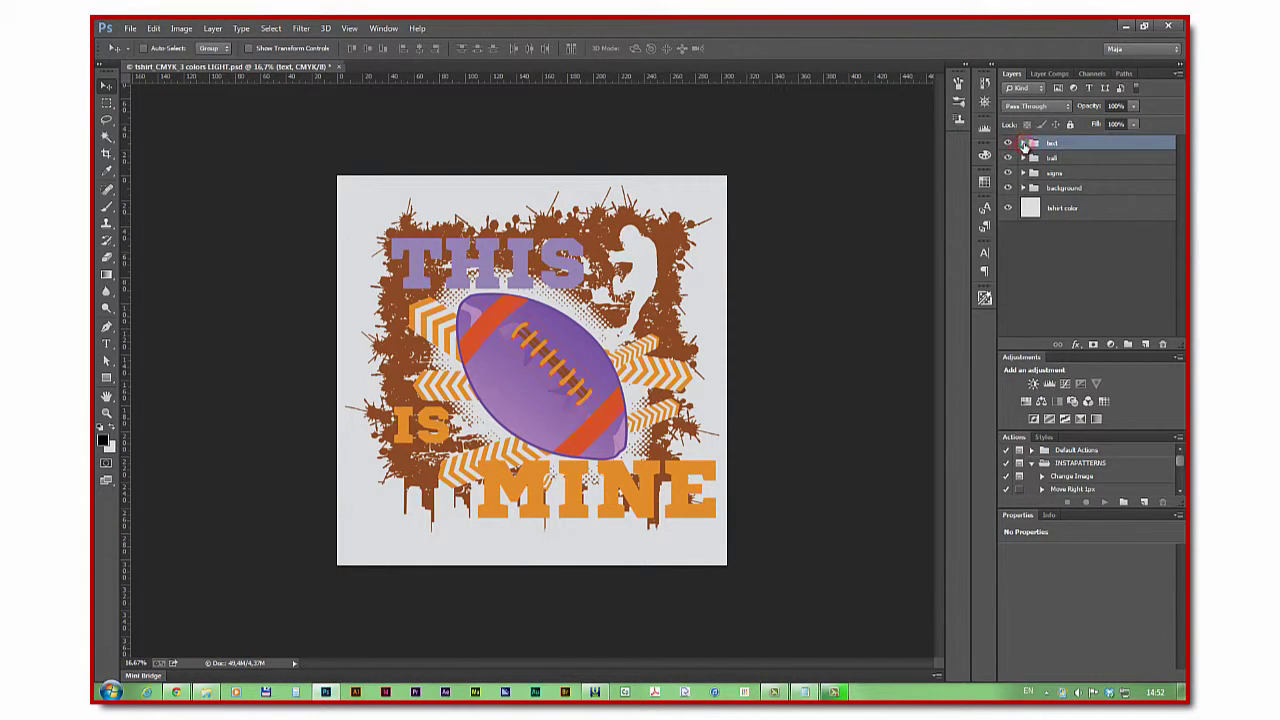
click(1024, 188)
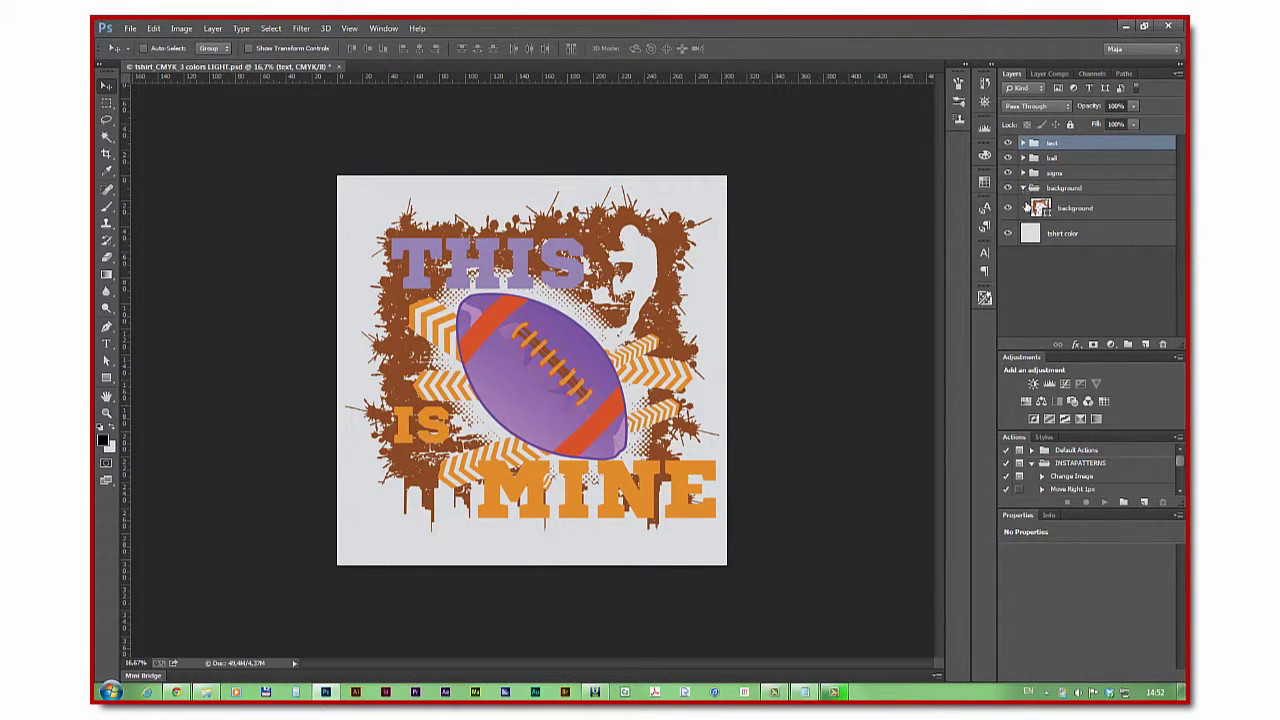
Recolor the background splatter shape's solid fill with PANTONE 267 C from the PANTONE+ Solid Coated color library
double_click(1040, 208)
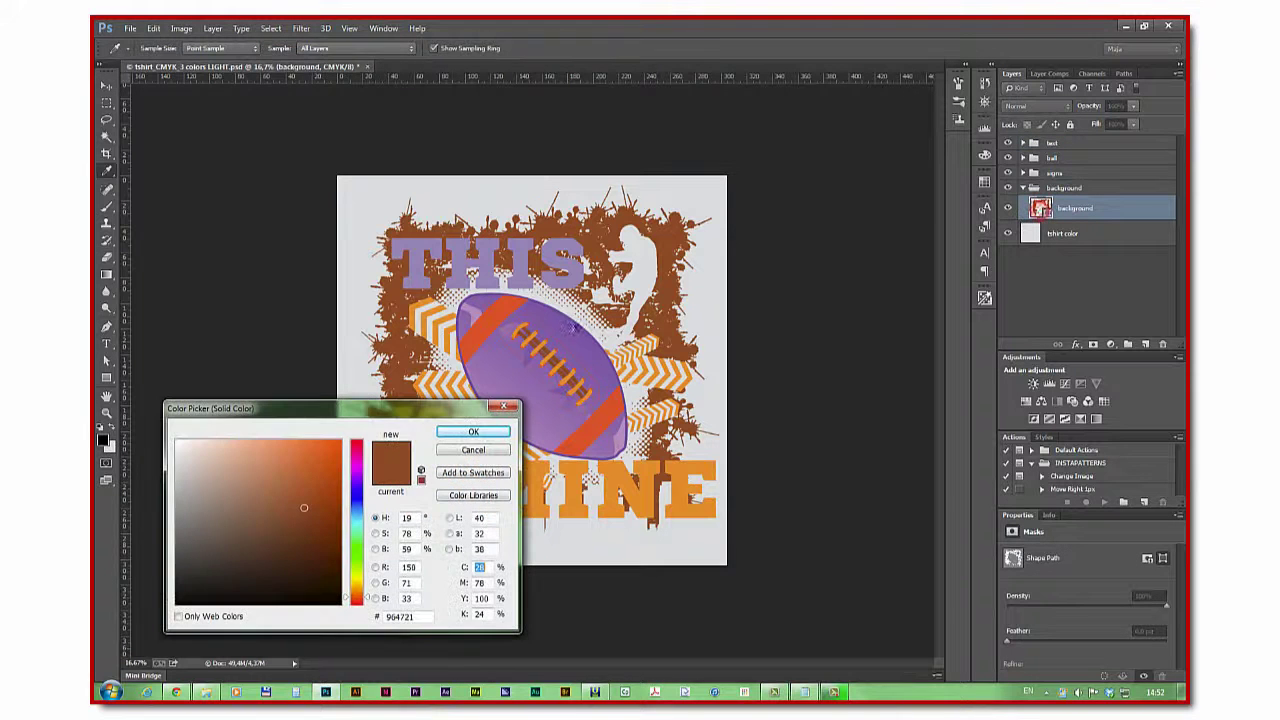
click(566, 280)
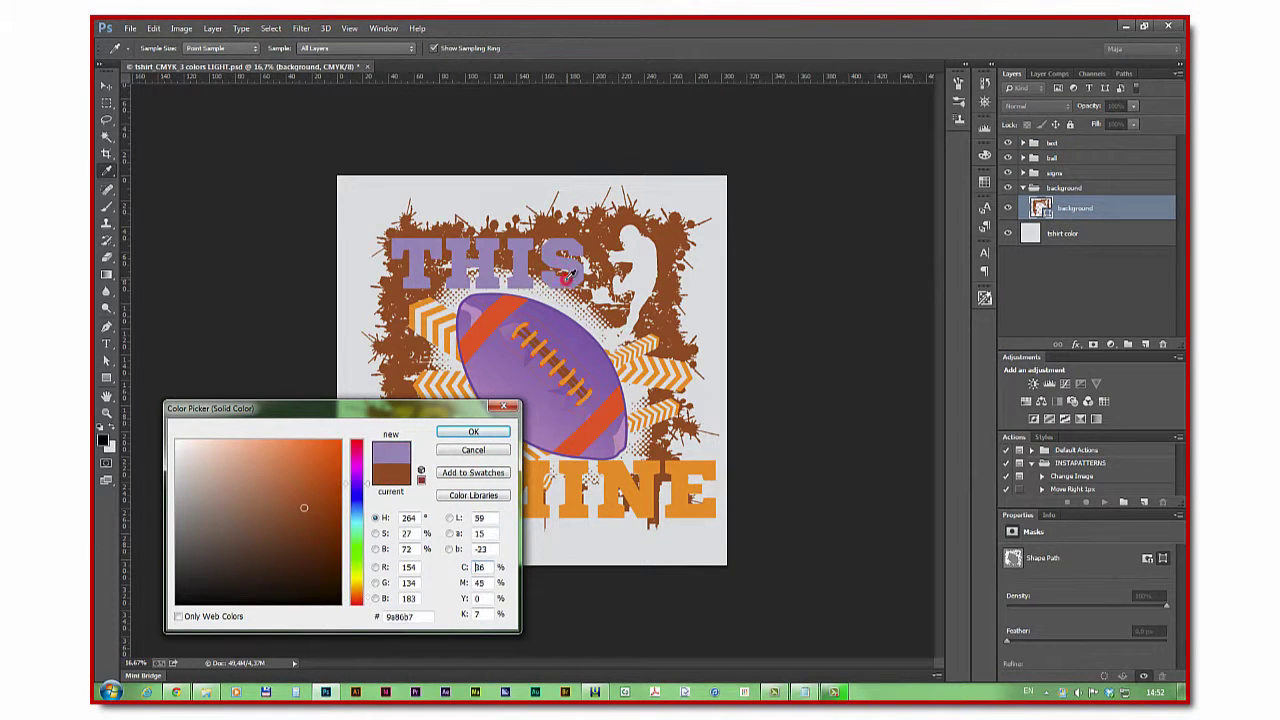
click(440, 495)
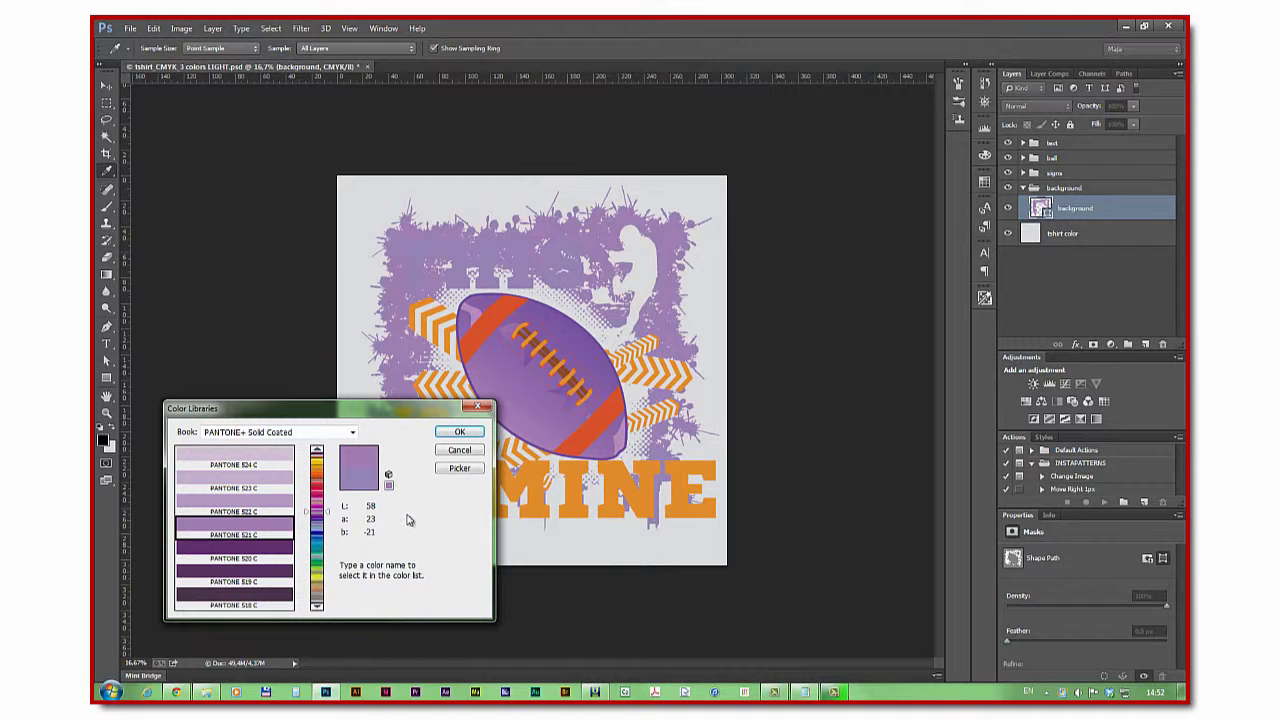
text(266)
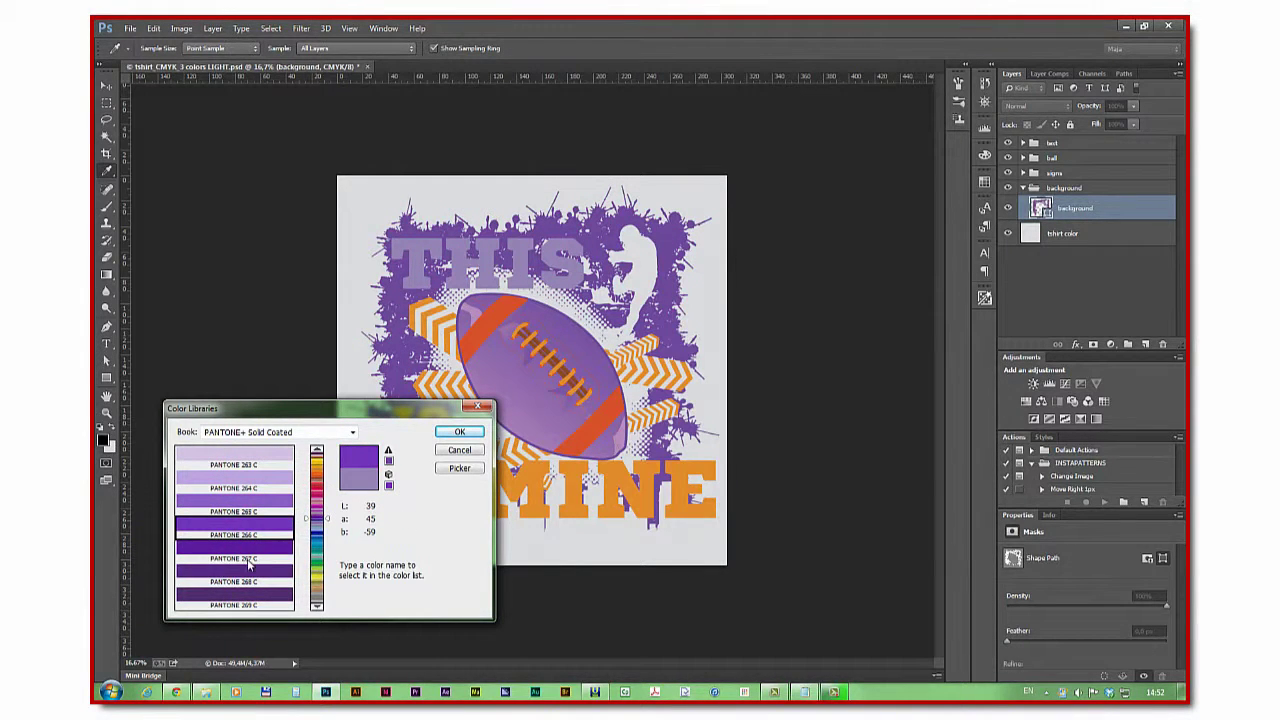
click(258, 545)
click(459, 431)
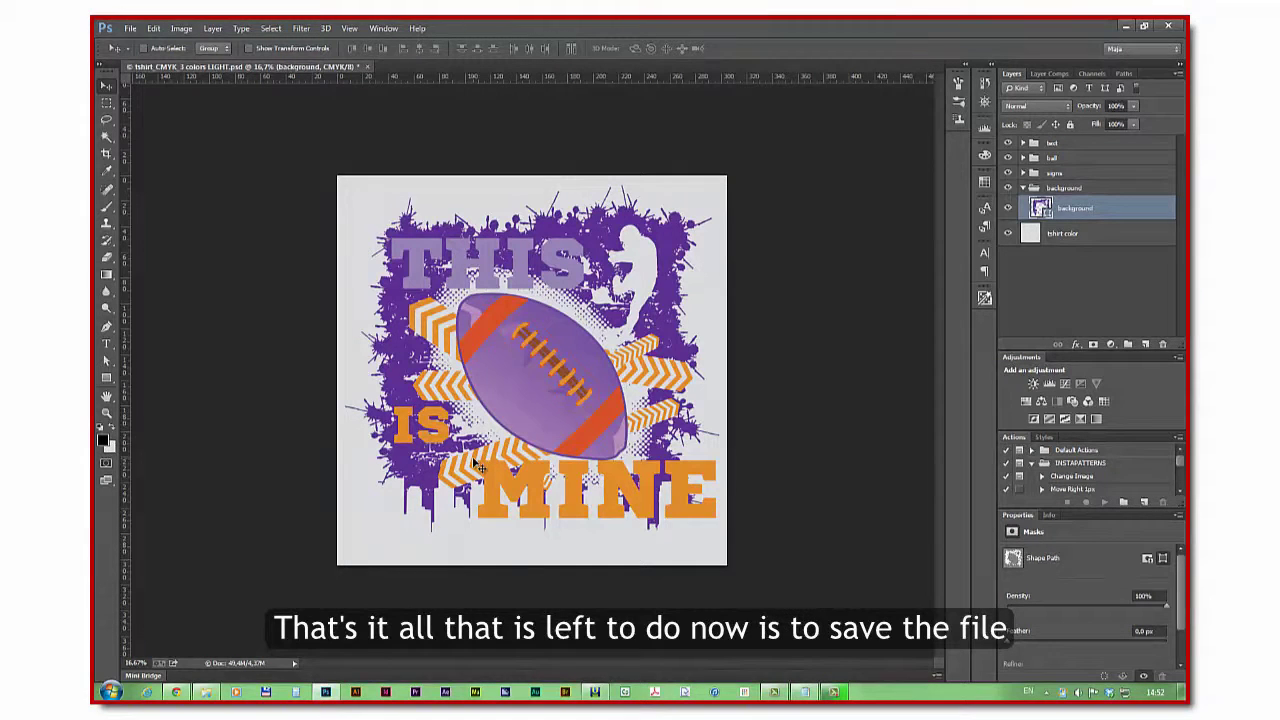
Save the customized T-shirt design using Save As
click(132, 29)
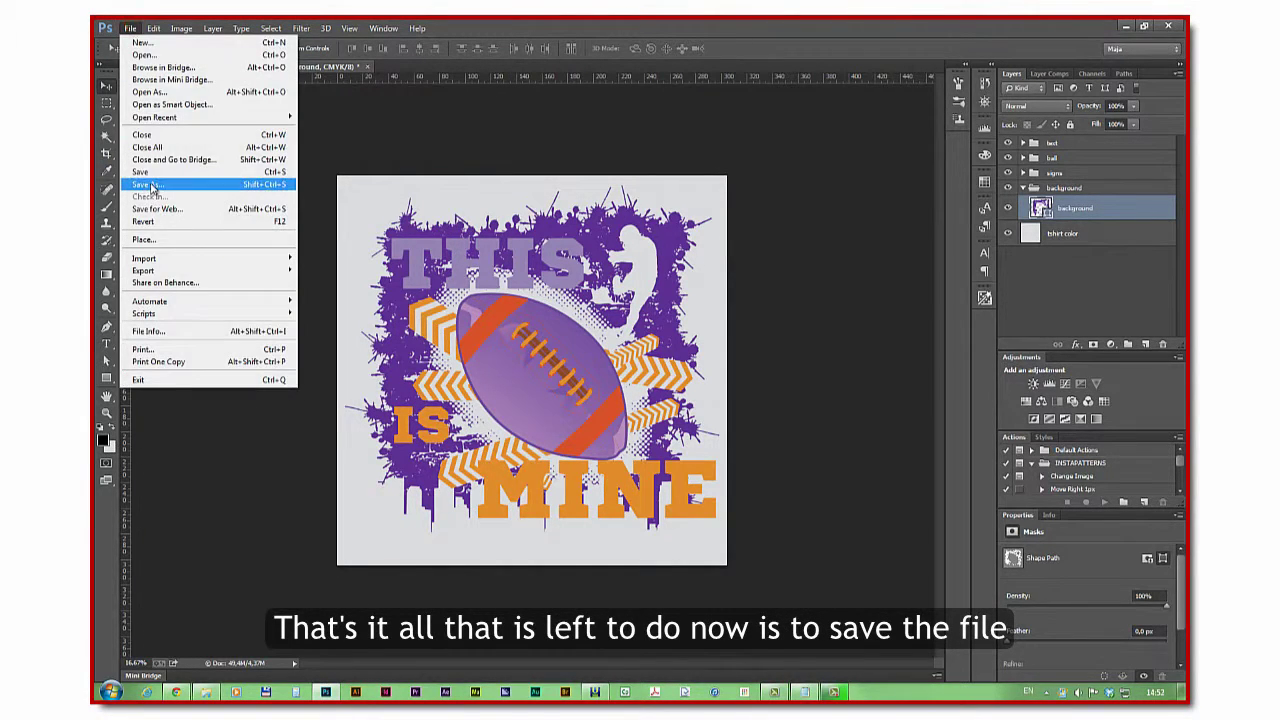